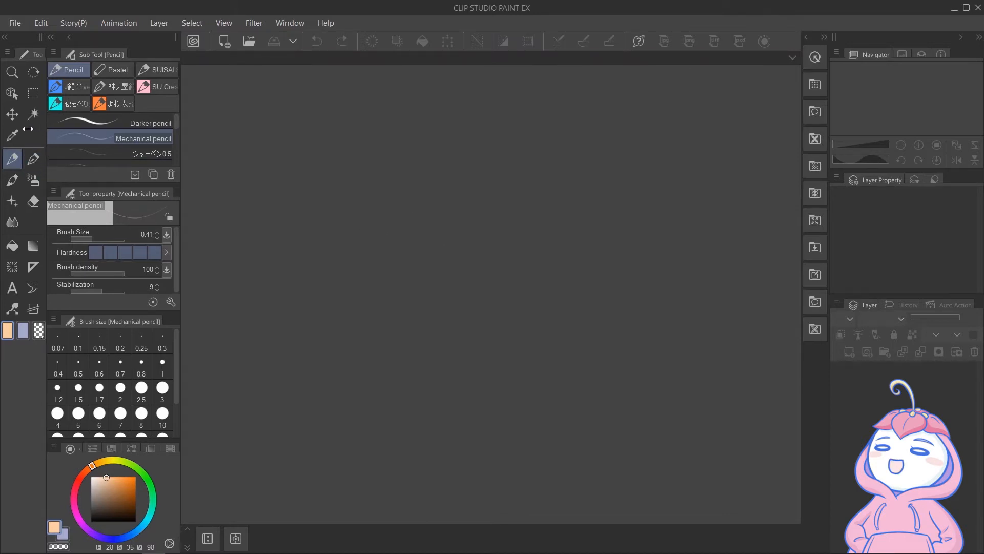
- Narrow the Tool palette to one column with its neighbouring palettes, and dock Brush Size as a slim column beside the Navigator
left_click_drag(46, 134, 4, 134)
left_click_drag(162, 128, 147, 128)
mouse_move(109, 321)
left_mouse_down()
mouse_move(149, 321)
mouse_move(810, 83)
mouse_move(833, 84)
left_mouse_up()
left_click_drag(711, 108, 800, 107)
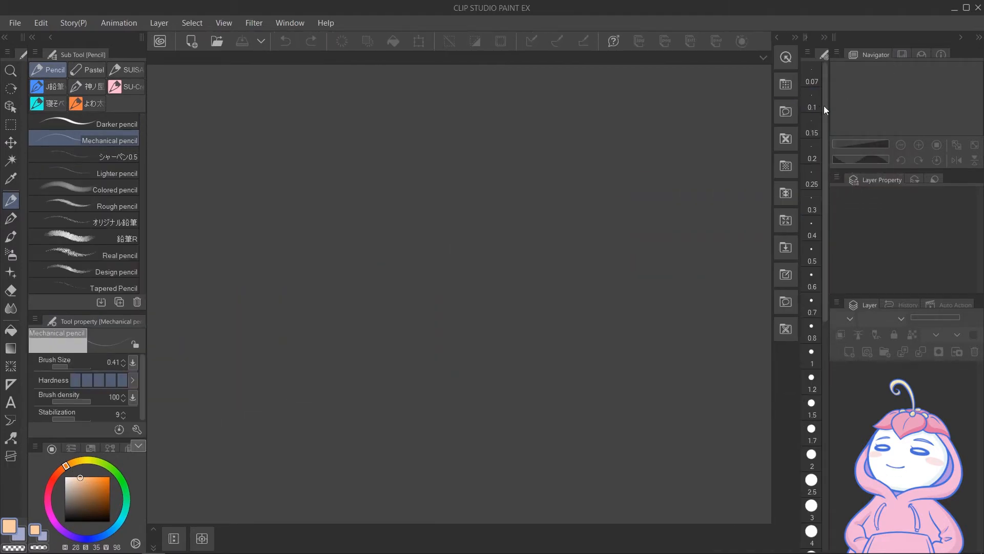
- Adjust the heights of the Navigator, Layer Property and Layer palettes, leaving Layer Property the tallest of the upper two
left_click_drag(916, 296, 916, 347)
left_click_drag(943, 172, 943, 161)
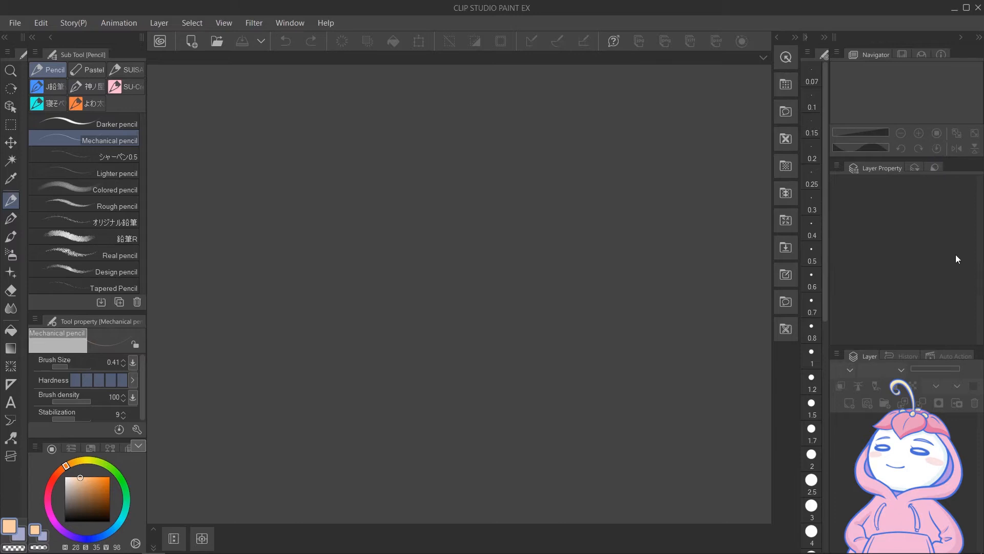
left_click_drag(938, 322, 938, 312)
- Look through the color palettes to show the Color Set, and enlarge the Tool Property palette upward
left_click(71, 448)
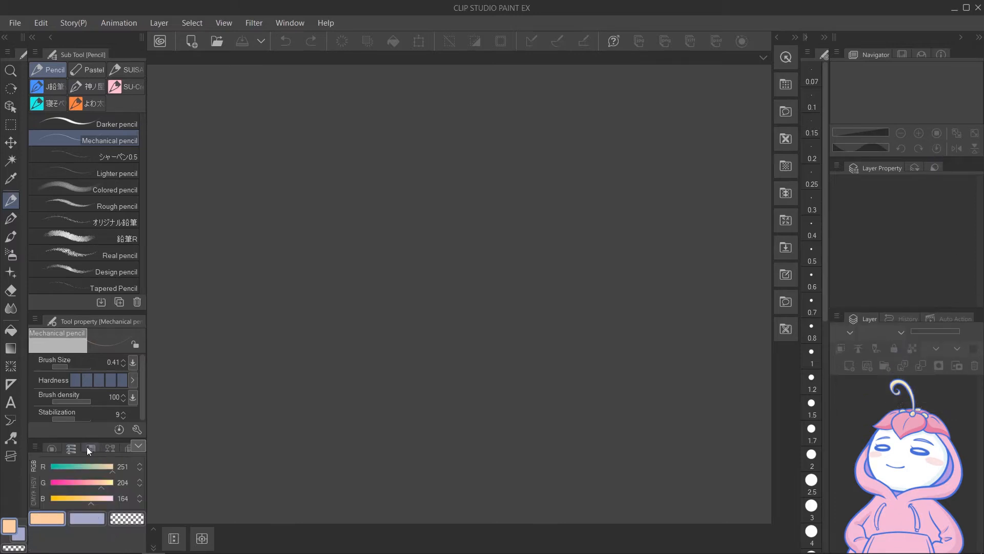
left_click(90, 448)
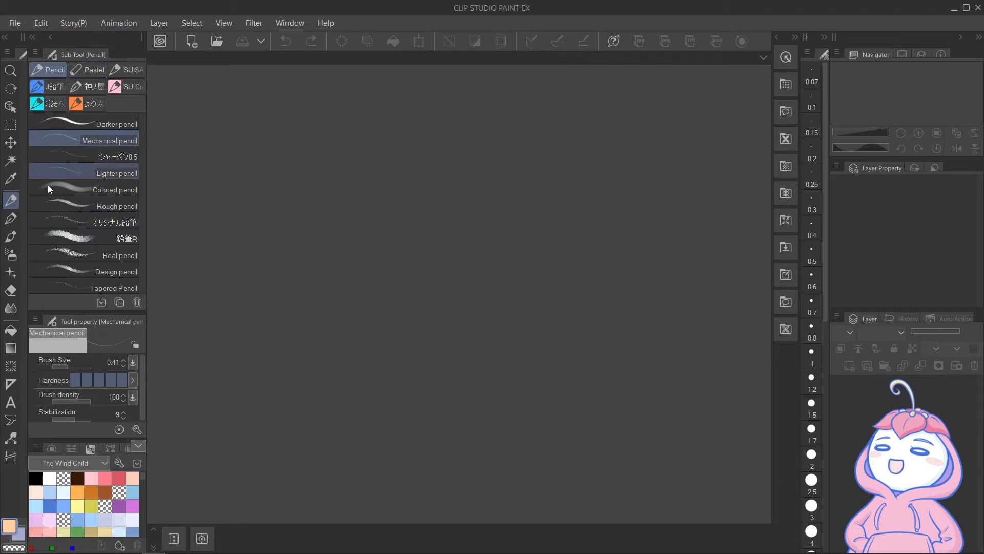
left_click_drag(53, 312, 52, 274)
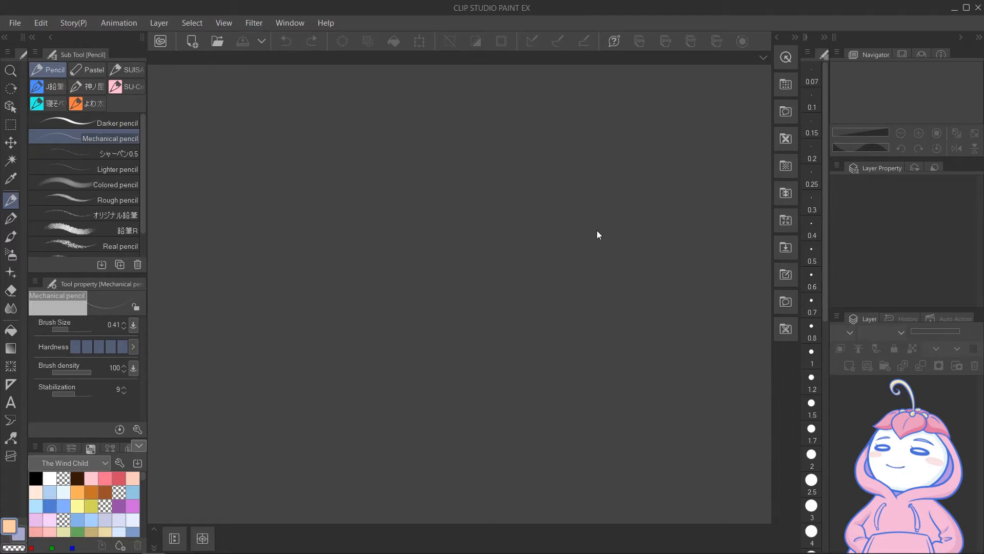
- Register the current palette layout as a workspace named BARU
left_click(295, 24)
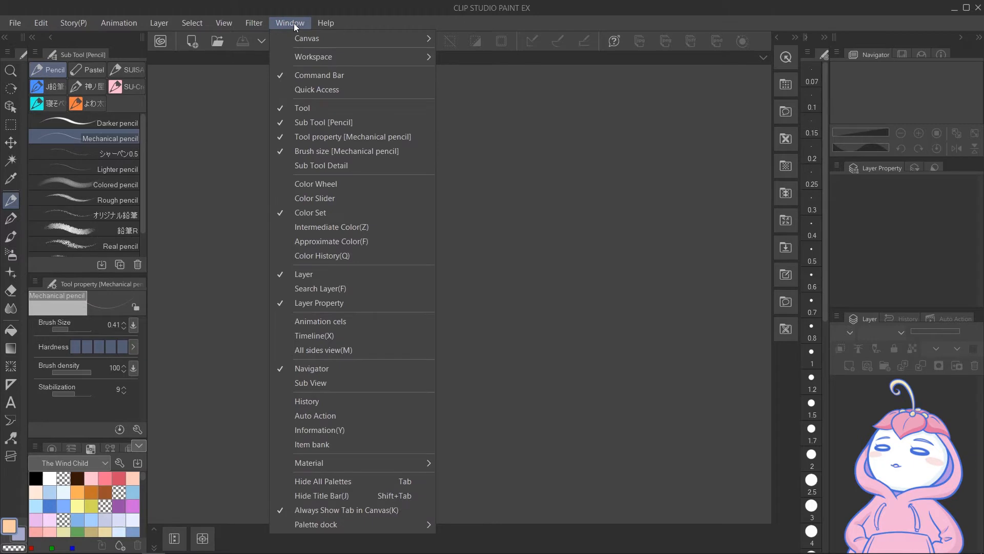
mouse_move(380, 63)
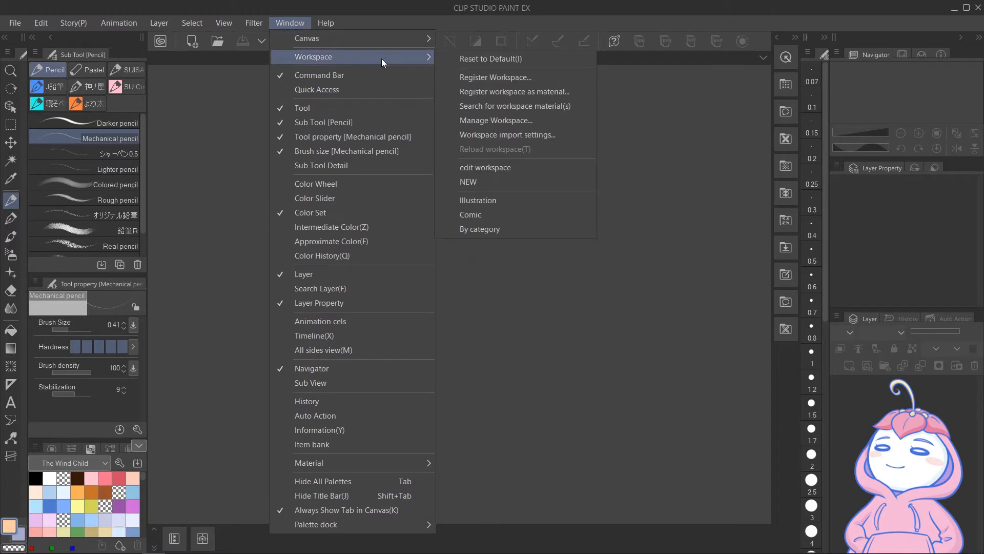
left_click(554, 77)
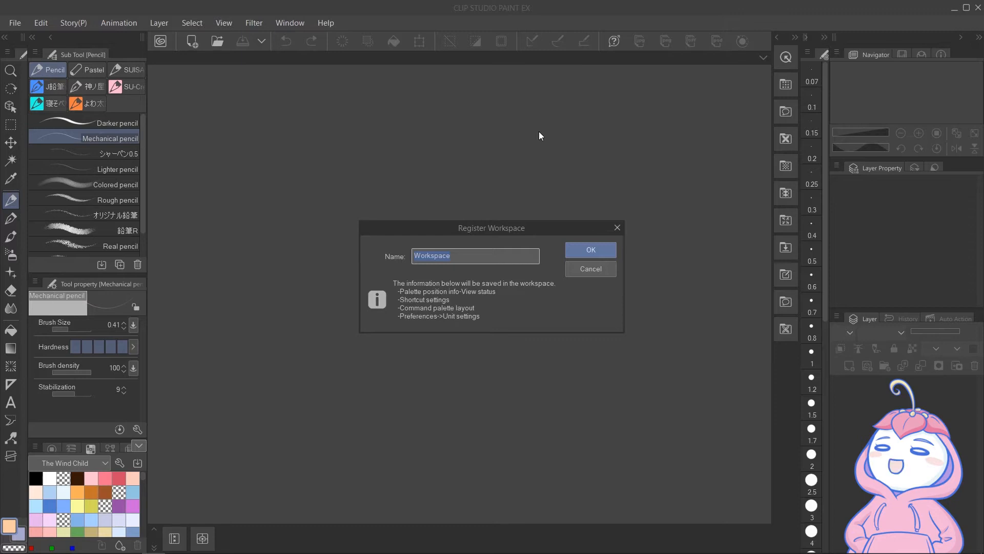
type("BARU")
key("Return")
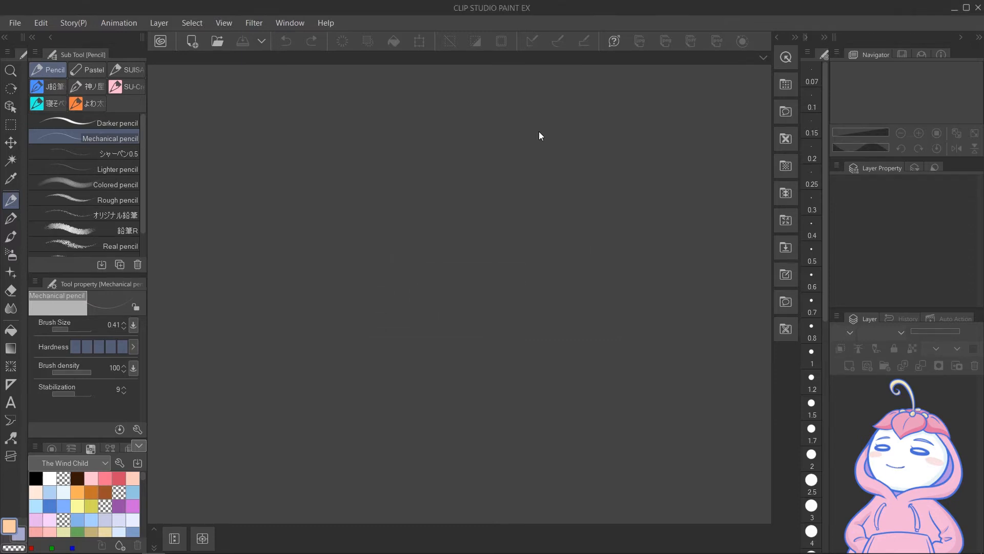
- Disarrange the layout by moving Sub Tool into the Layer Property group and Layer into the color palettes, and removing the Tool palette
left_click_drag(72, 55, 871, 169)
left_click_drag(870, 318, 51, 359)
left_click_drag(21, 53, 501, 255)
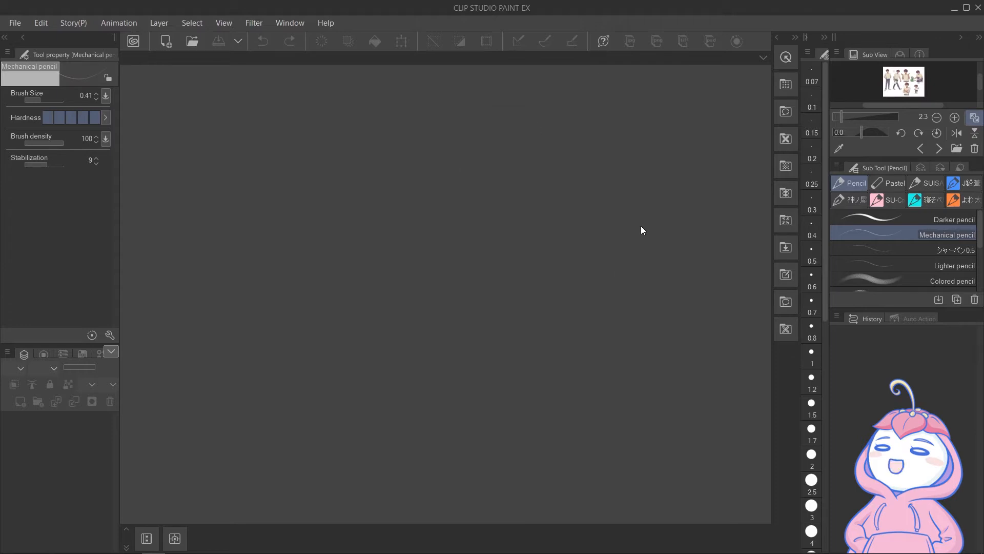
- Reload the BARU workspace, importing its shortcut, command bar layout and unit settings as well
left_click(297, 22)
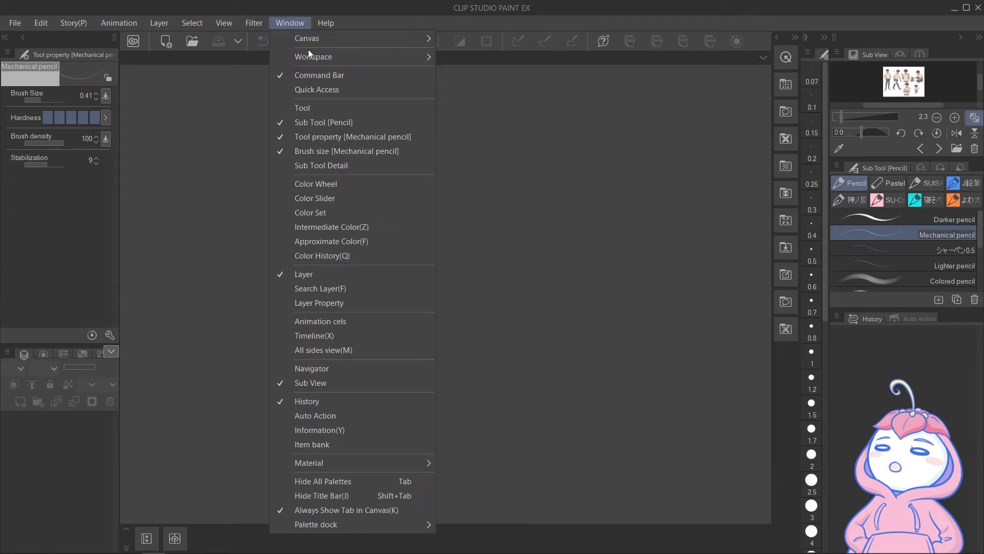
mouse_move(337, 57)
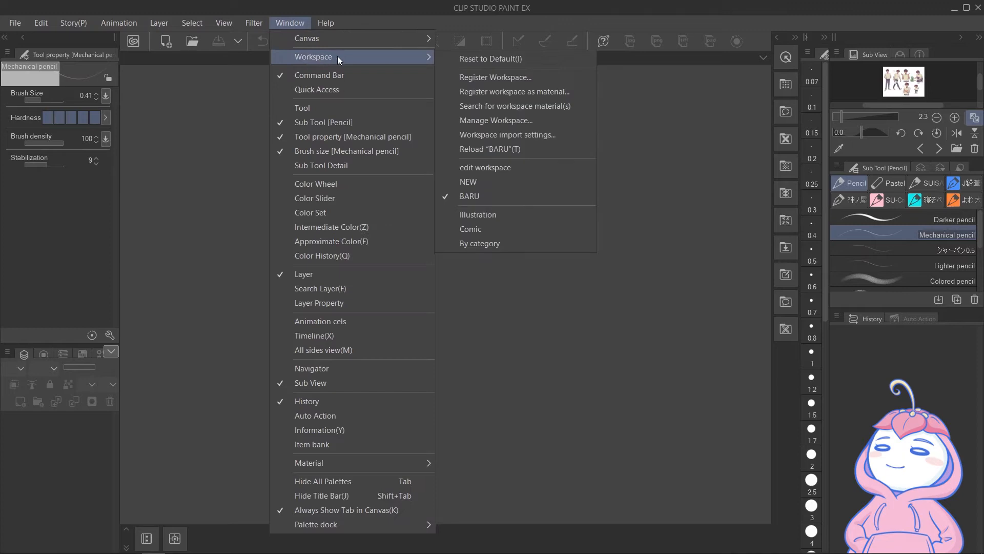
left_click(568, 151)
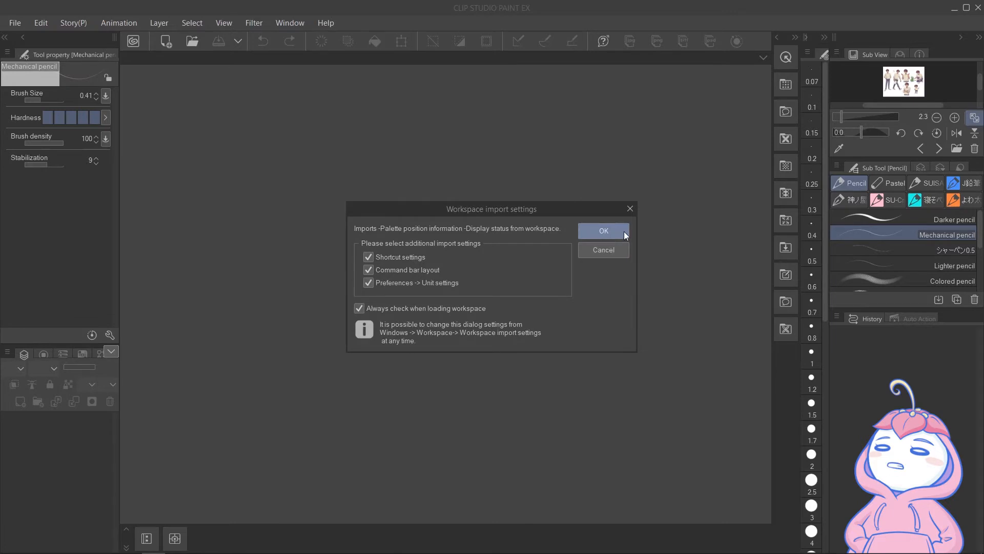
left_click(623, 234)
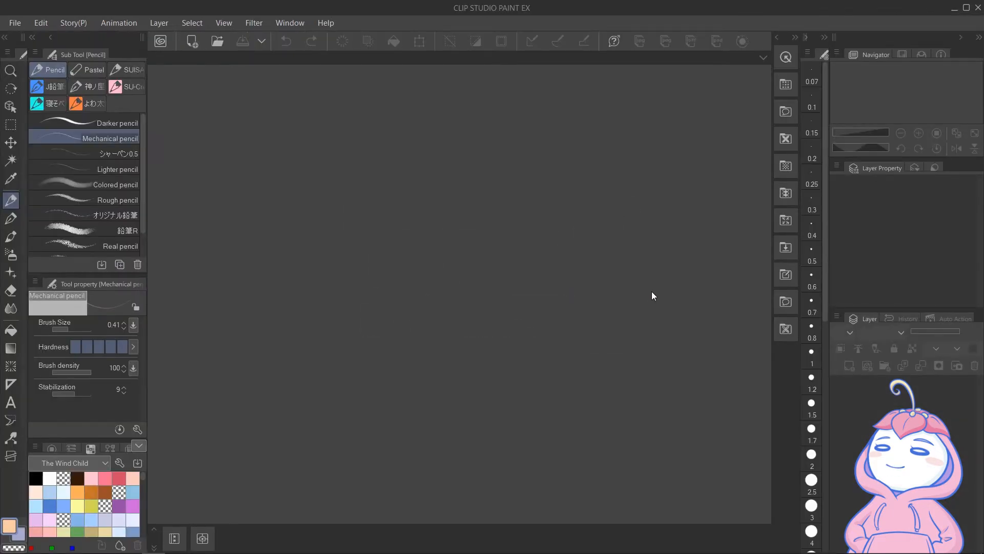
- Detach and close the Sub Tool palette, and reopen it docked above the Tool Property palette
left_click_drag(93, 57, 435, 114)
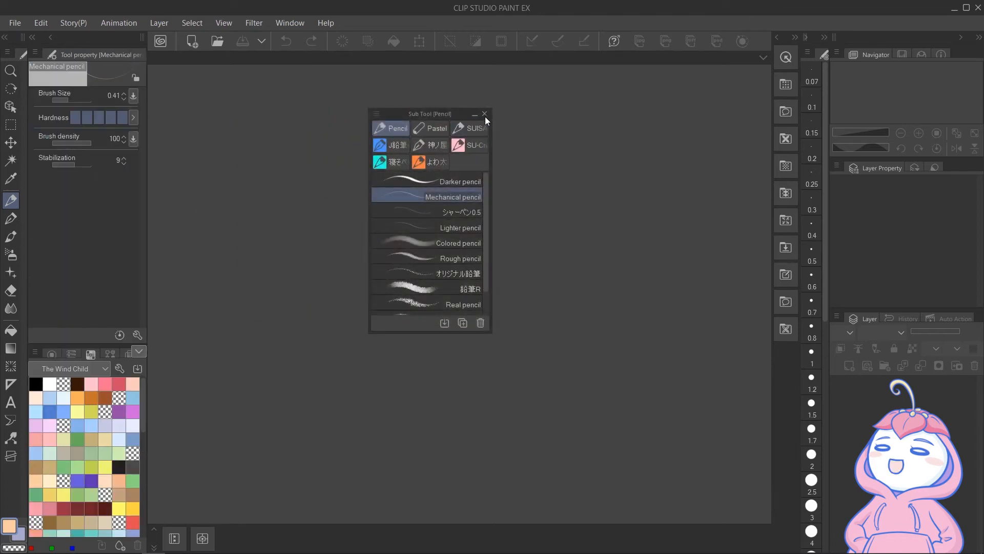
left_click(484, 114)
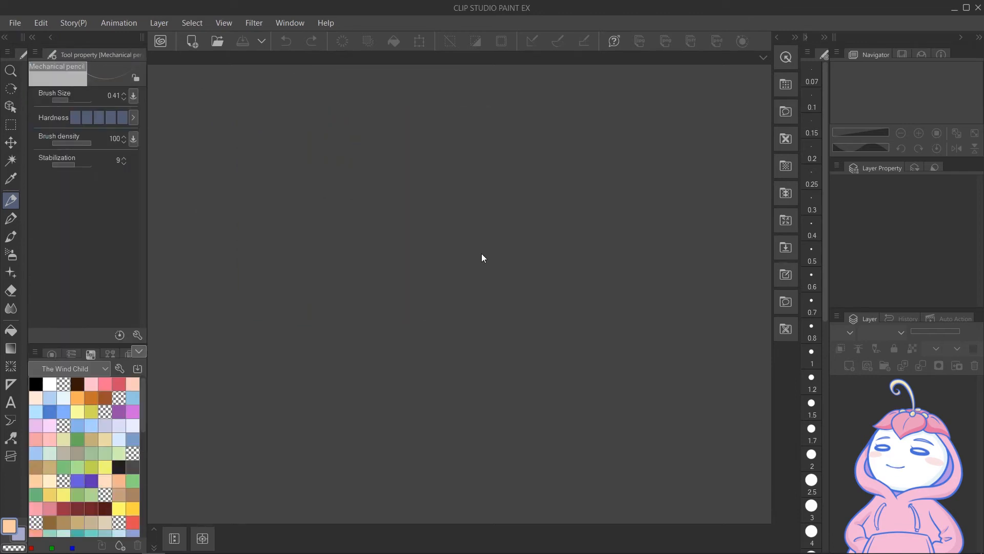
left_click(300, 23)
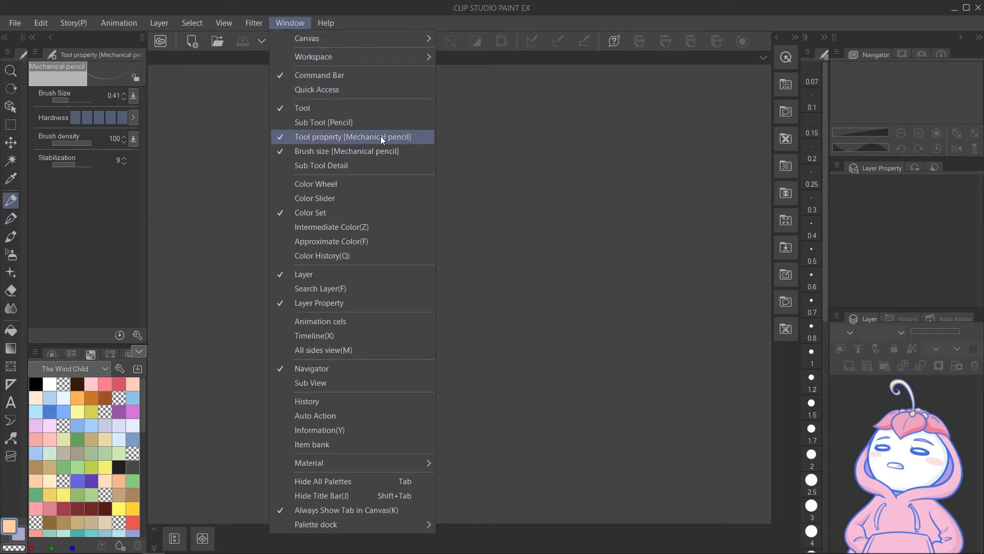
left_click(402, 122)
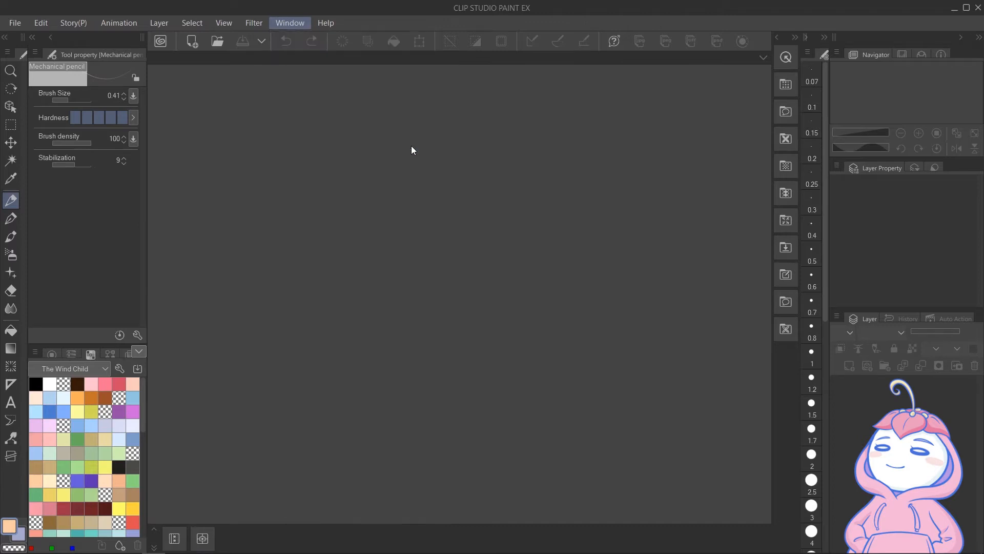
left_click_drag(417, 110, 62, 44)
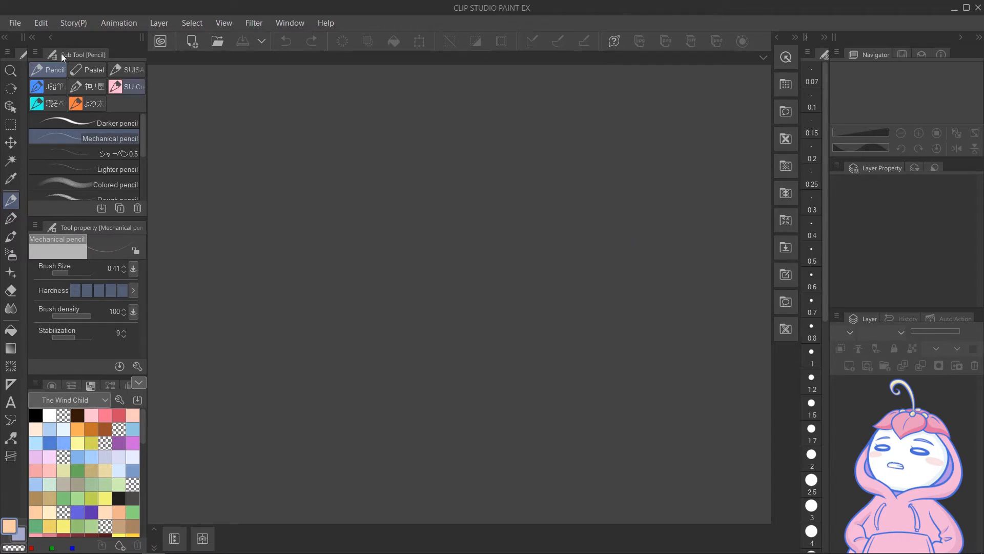
- Start a new illustration canvas using the Custom preset with px as the unit
left_click(17, 24)
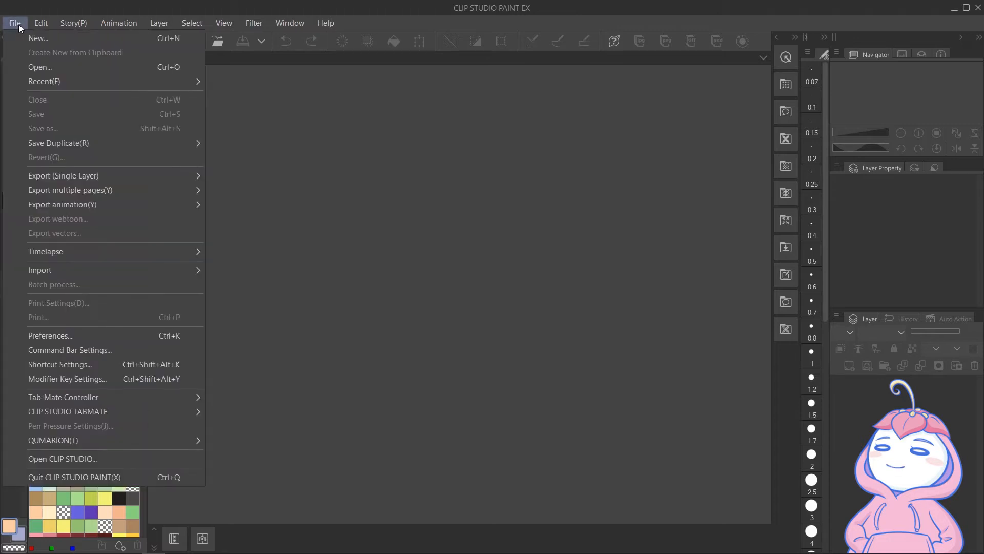
left_click(105, 38)
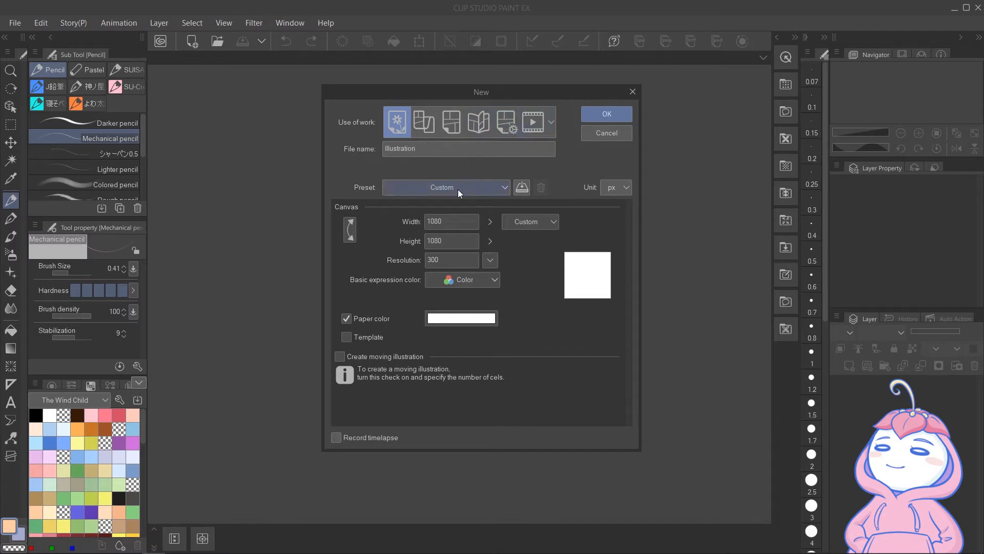
left_click(507, 193)
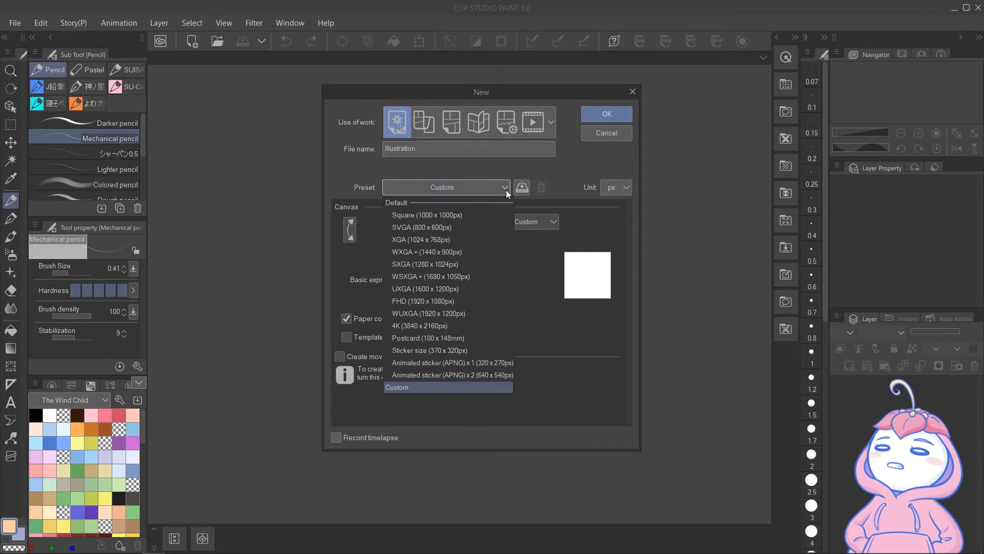
left_click(496, 390)
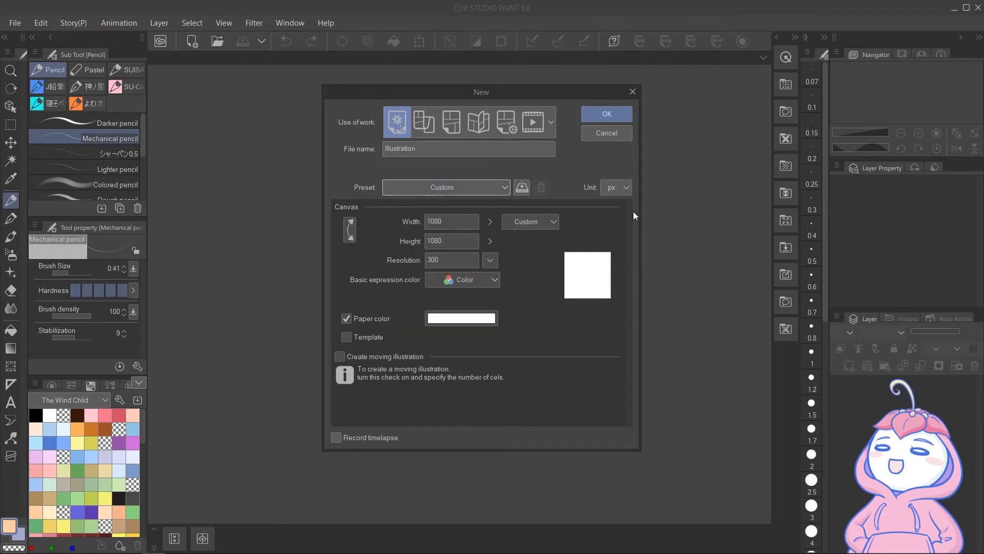
left_click(627, 189)
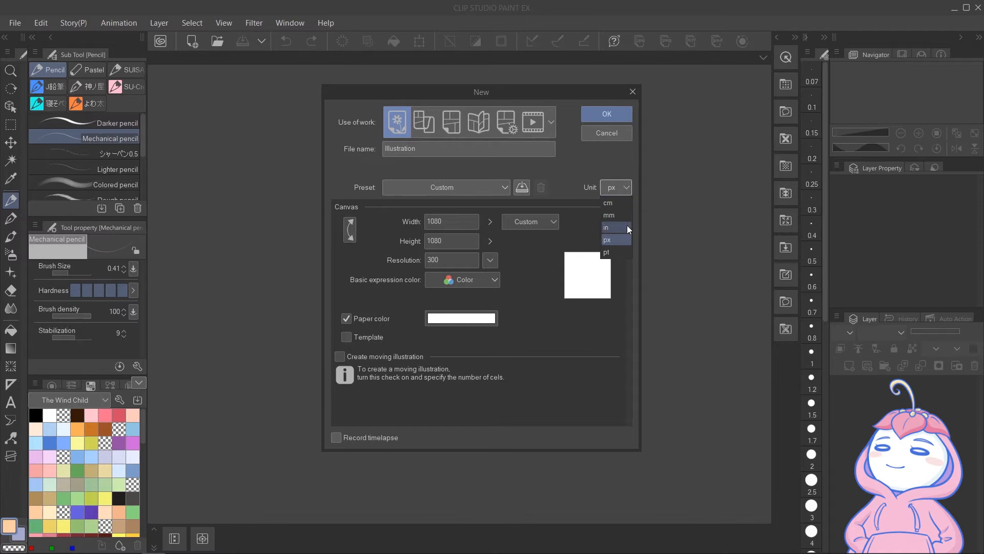
left_click(628, 244)
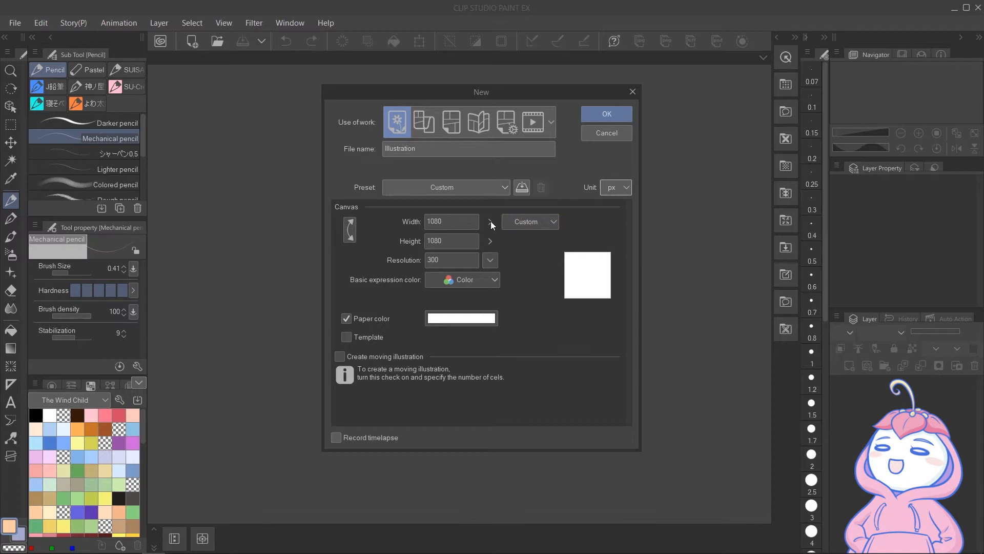
- Choose the Custom paper size for the new canvas and review the resolution options, keeping 300 dpi
left_click(538, 222)
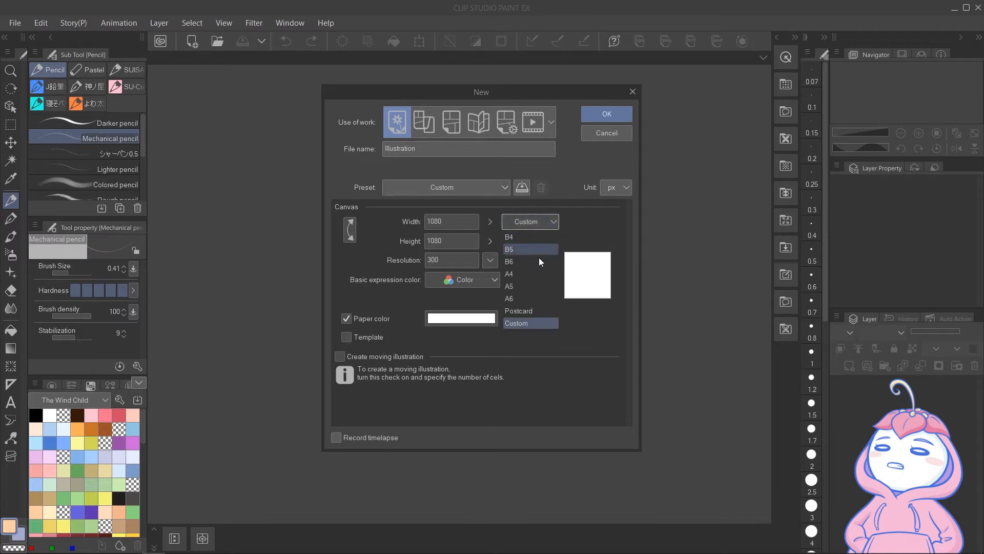
left_click(548, 327)
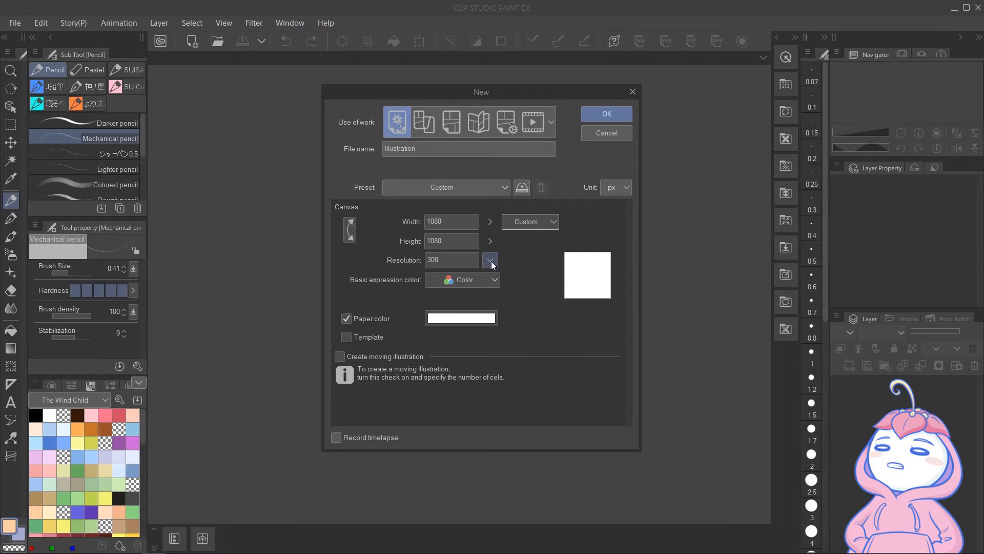
left_click(490, 262)
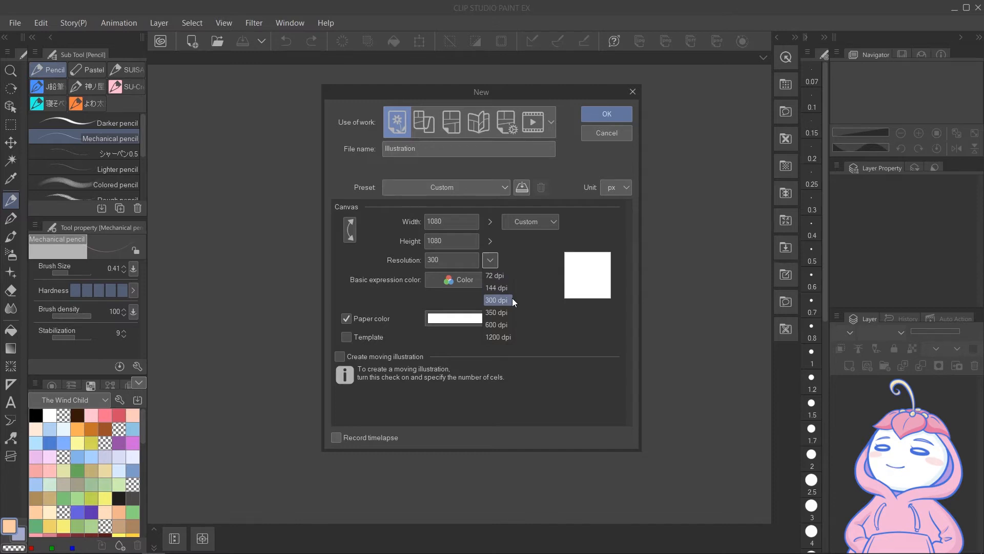
left_click(537, 297)
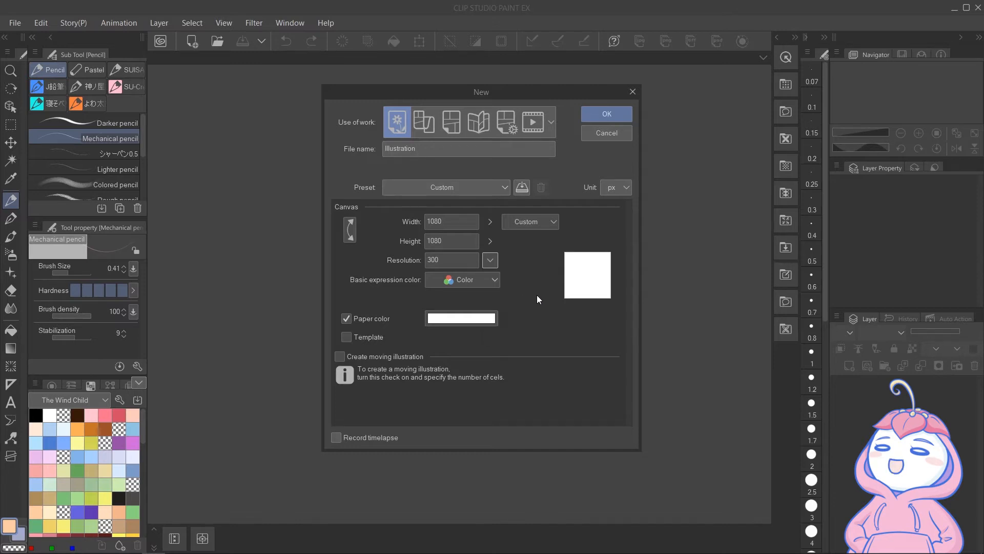
- Set the paper color to light blue (C4DEEC) and create the 1080 x 1080 px canvas
left_click(483, 323)
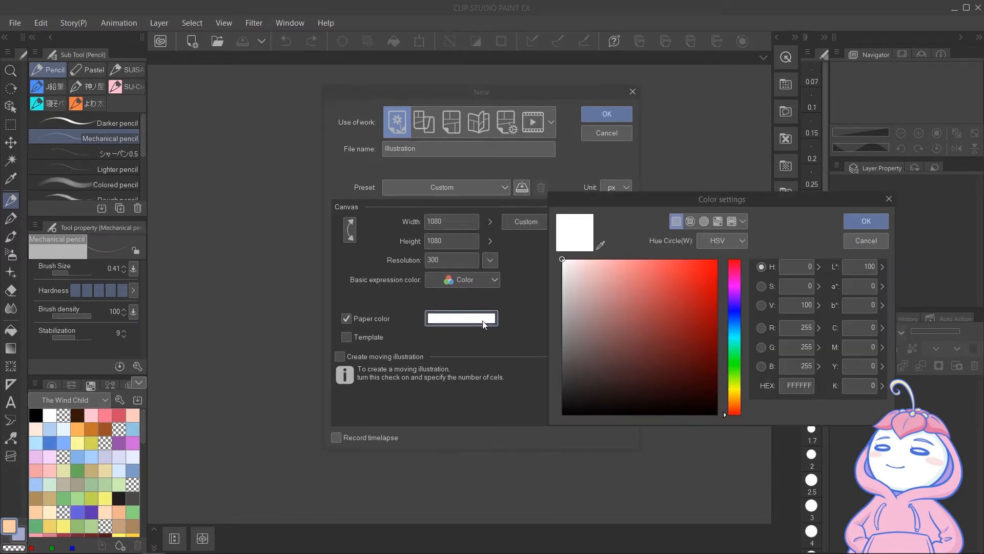
left_click_drag(734, 342, 733, 331)
left_click_drag(591, 275, 588, 271)
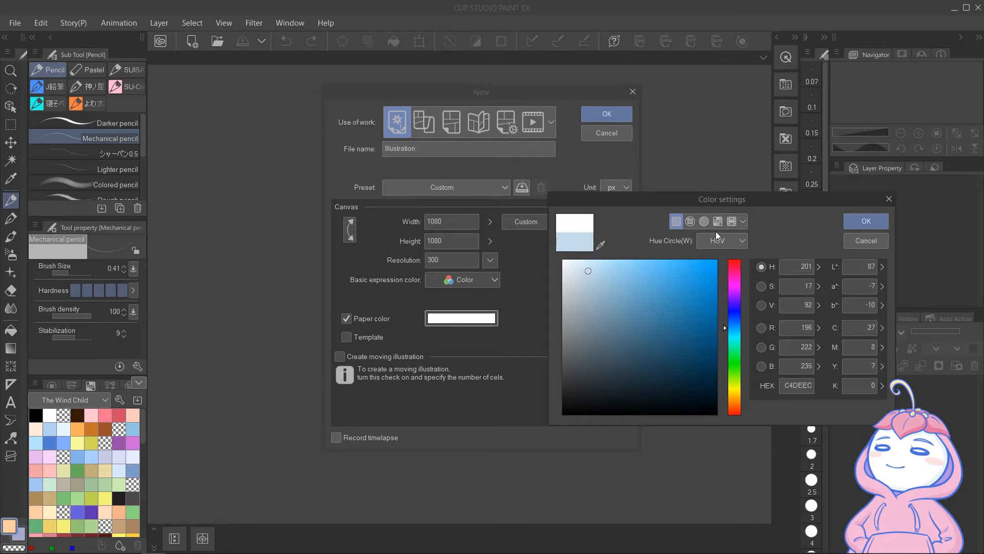
left_click(860, 226)
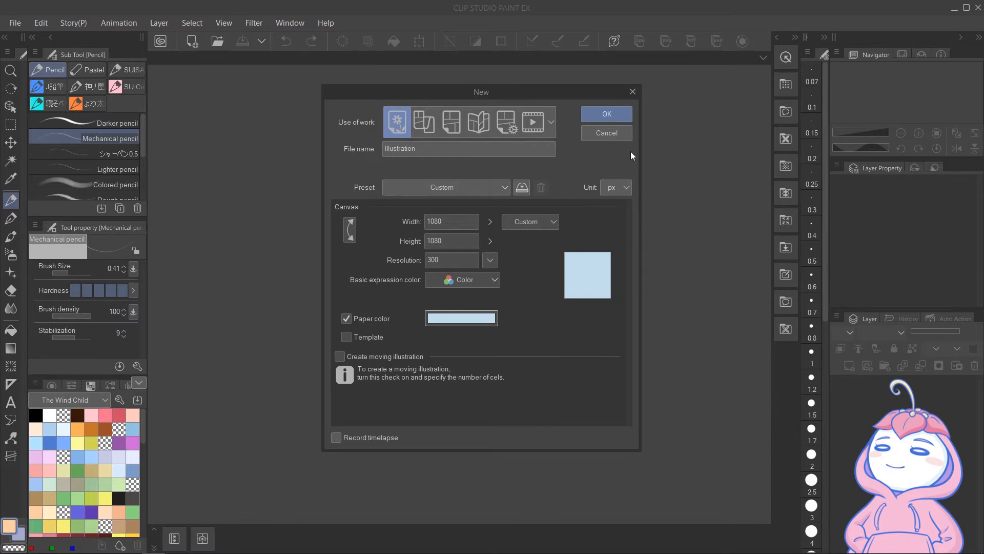
left_click(607, 115)
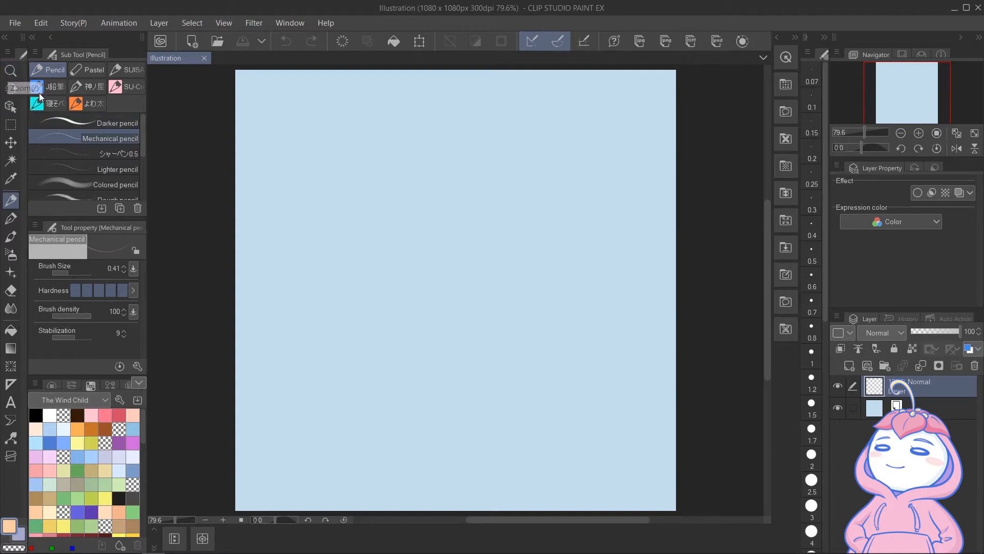
- Review the Zoom, Rotate, Operation, selection, Move layer, Auto select and Eyedropper tools with their sub tools
left_click(12, 72)
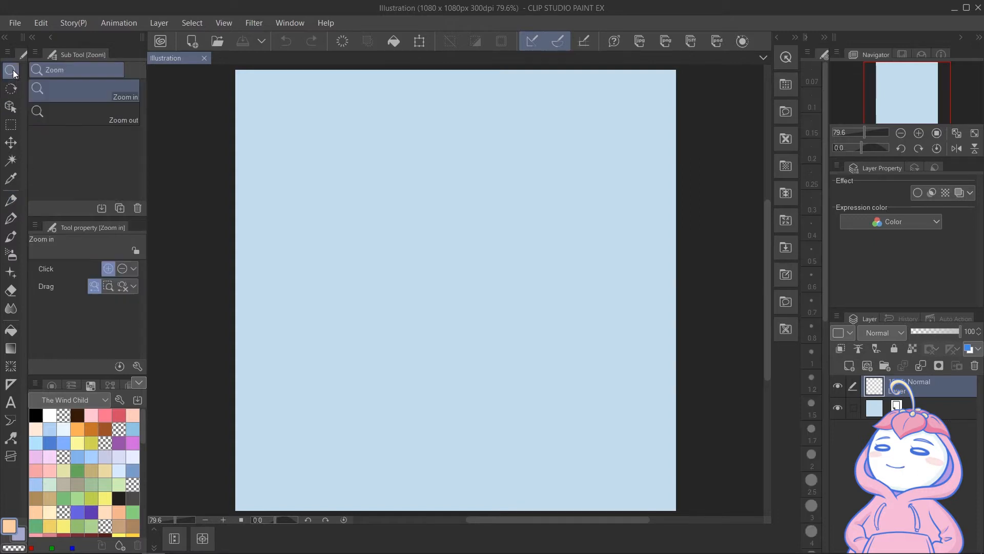
left_click(14, 92)
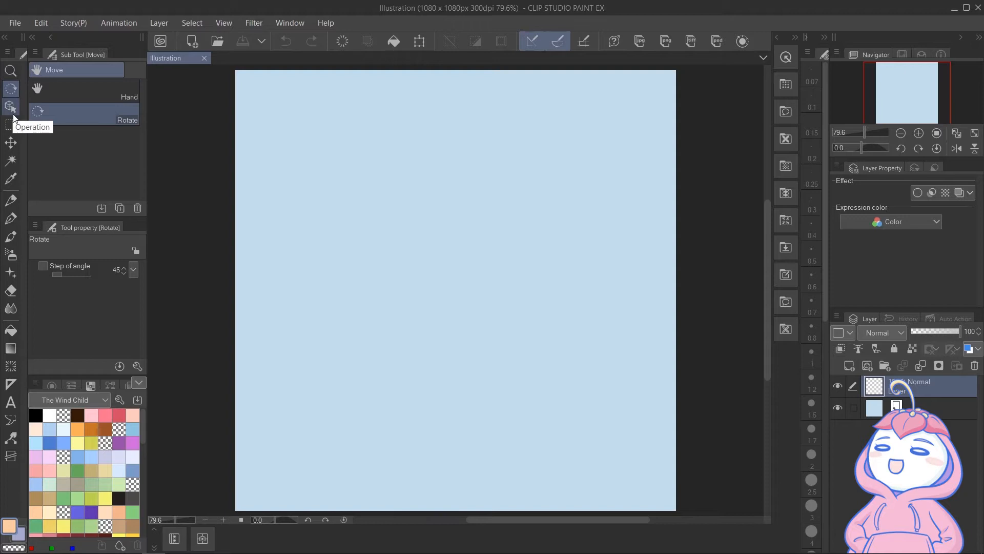
left_click(13, 113)
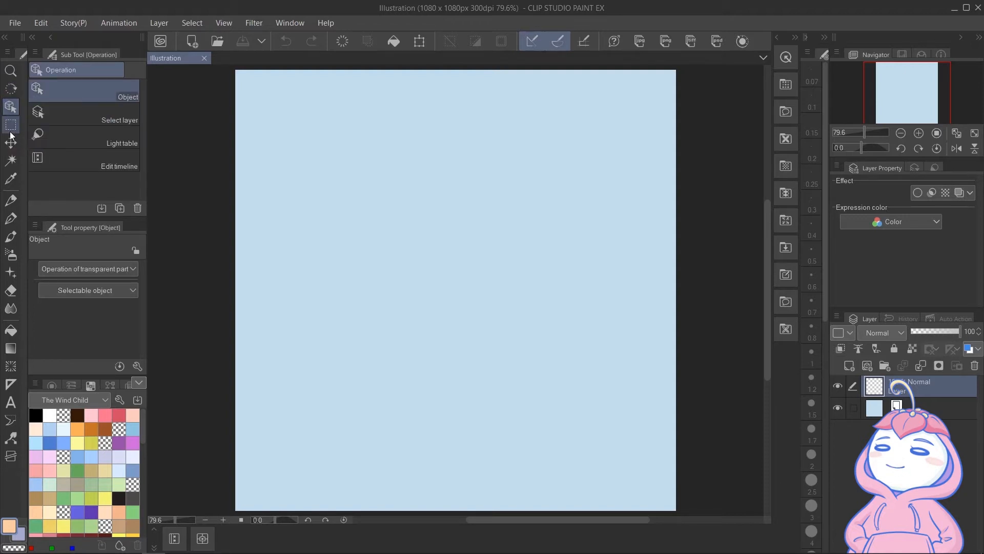
left_click(11, 125)
left_click(12, 147)
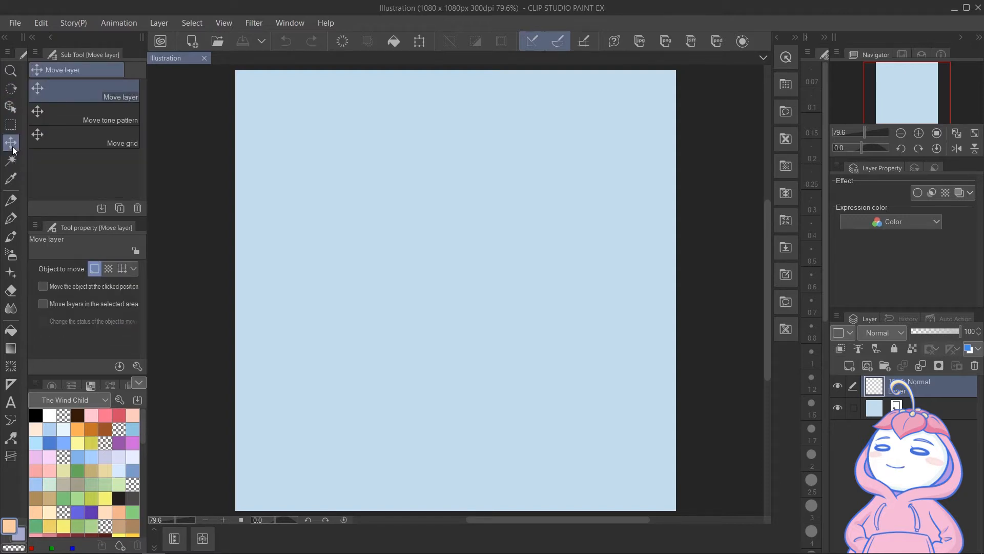
left_click(11, 160)
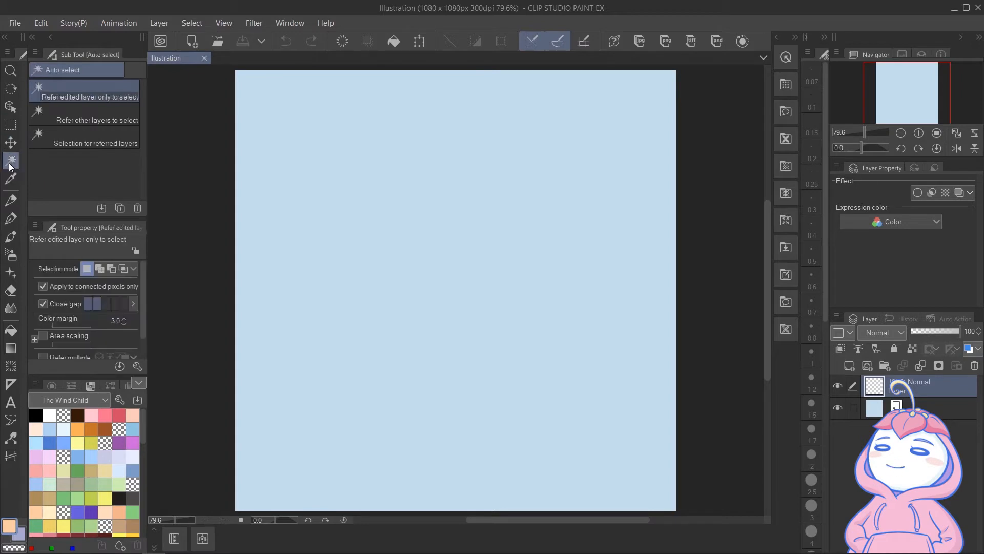
left_click(11, 179)
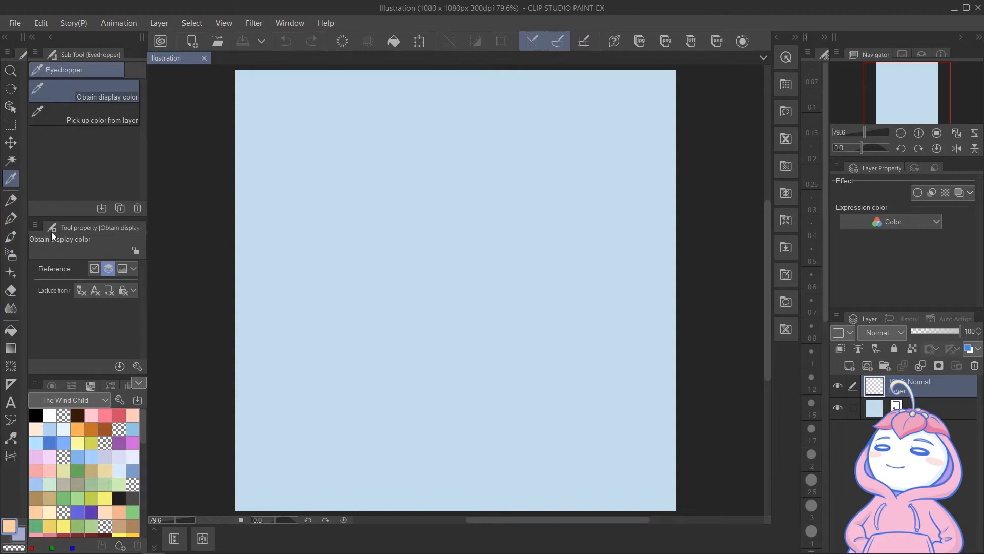
- Review the sub tools and properties of the Pencil, Pen, Brush, Airbrush, Decoration, Eraser and Blend tools
left_click(11, 202)
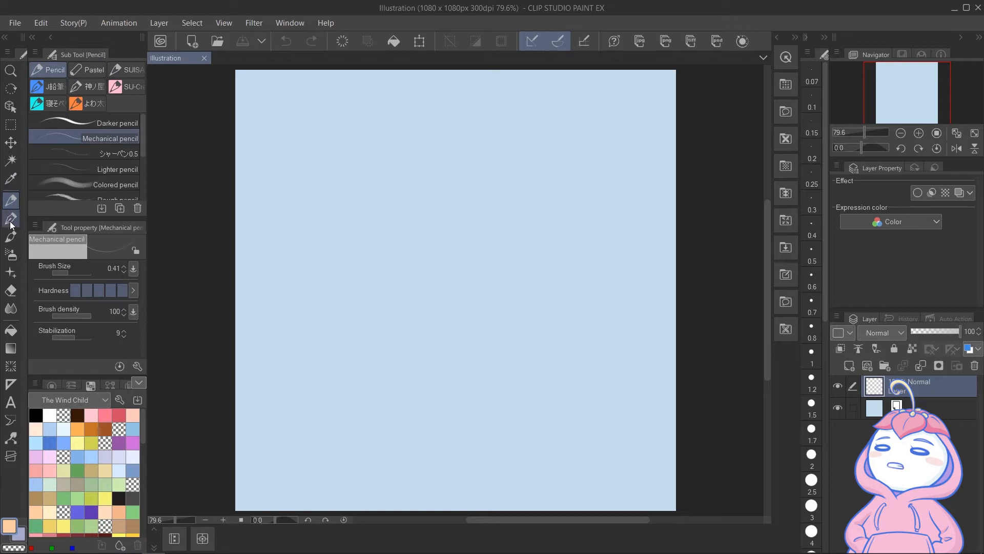
left_click(11, 220)
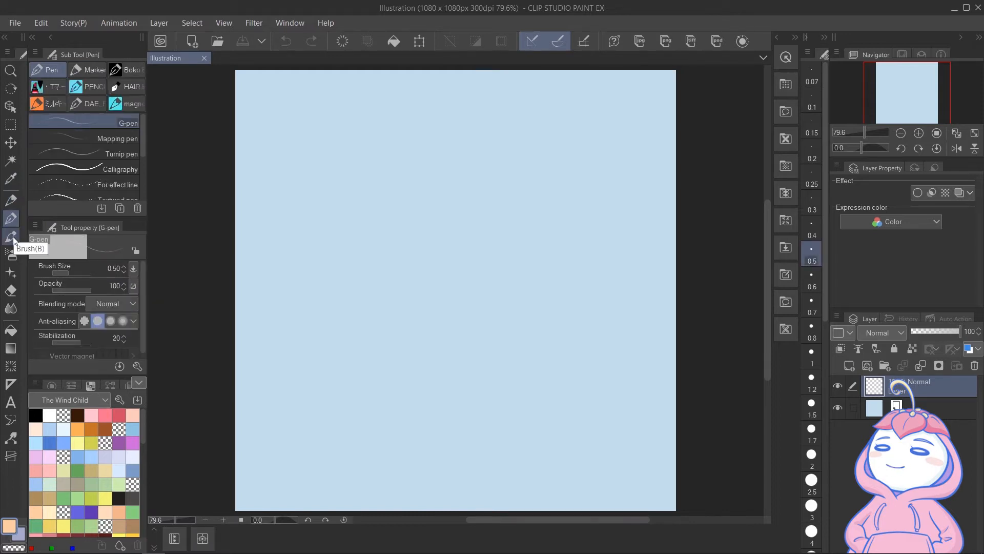
left_click(13, 236)
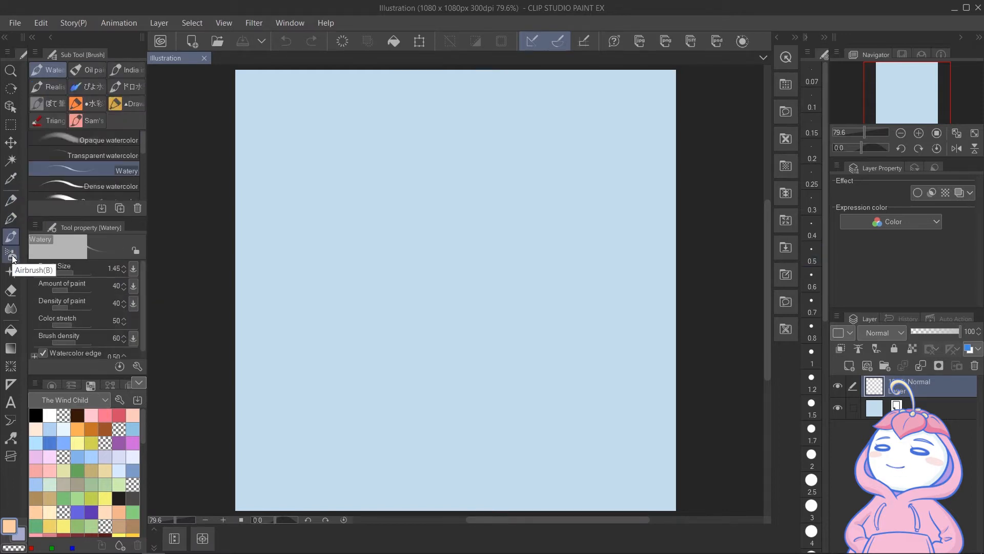
left_click(12, 254)
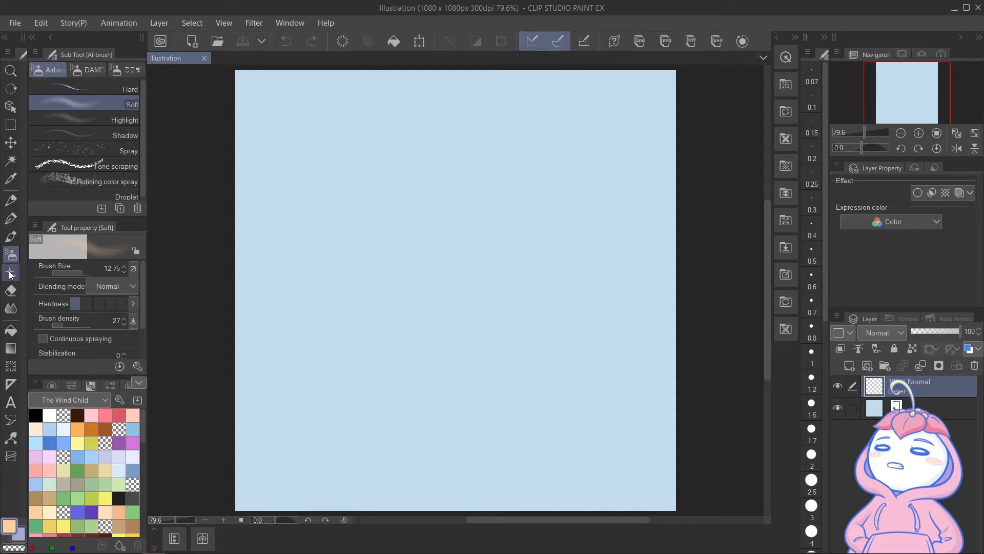
left_click(11, 274)
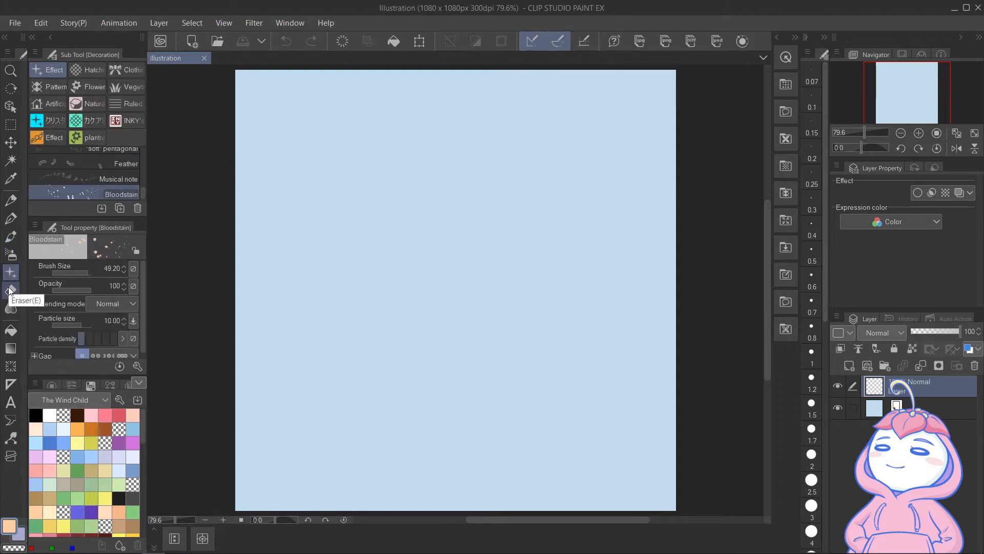
left_click(10, 291)
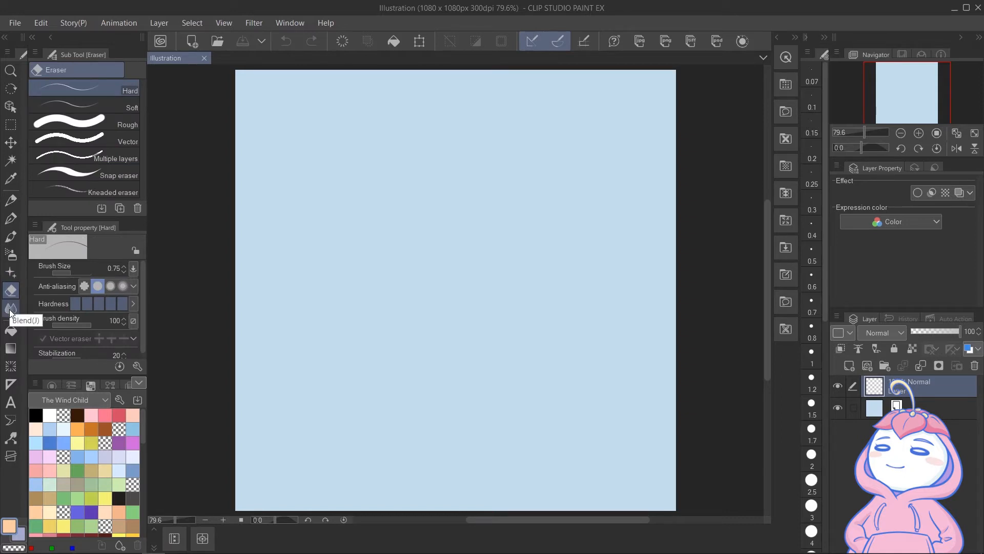
left_click(10, 309)
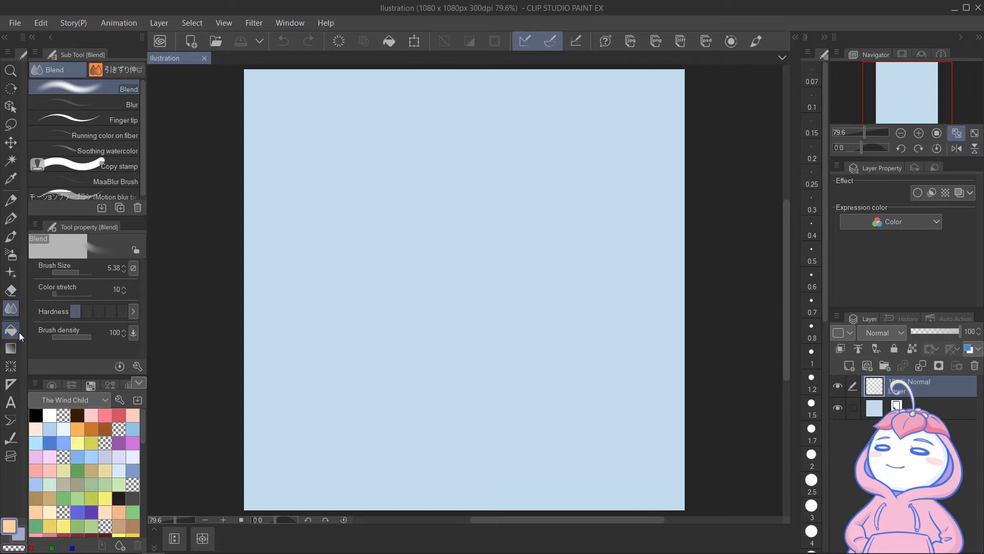
- Review the sub tools and properties of the Fill, Gradient, Figure and Ruler tools
left_click(18, 332)
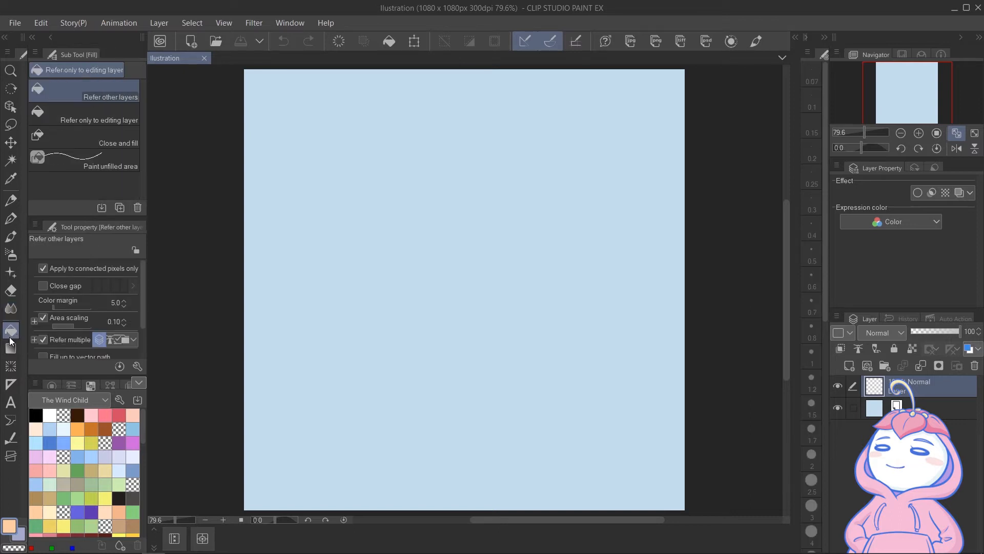
left_click(11, 349)
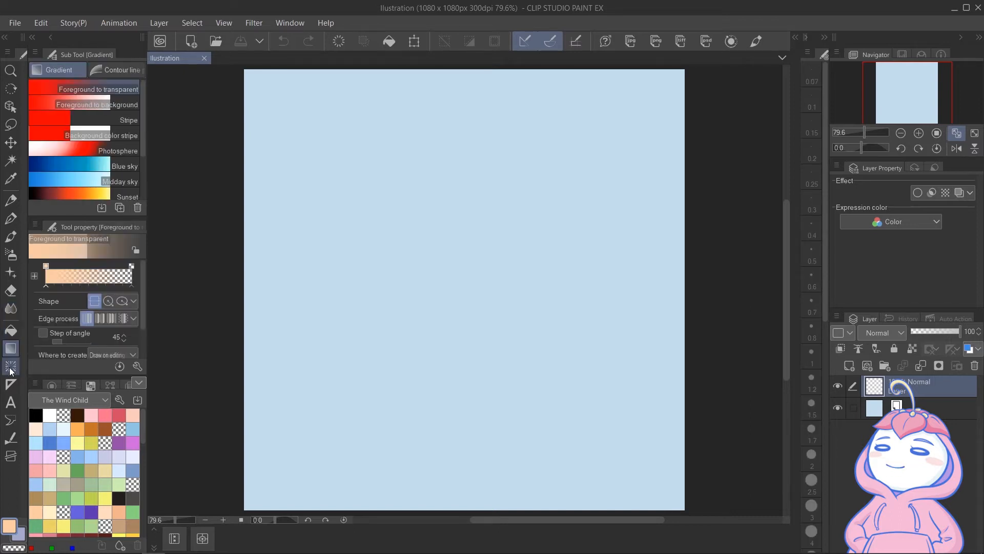
left_click(10, 368)
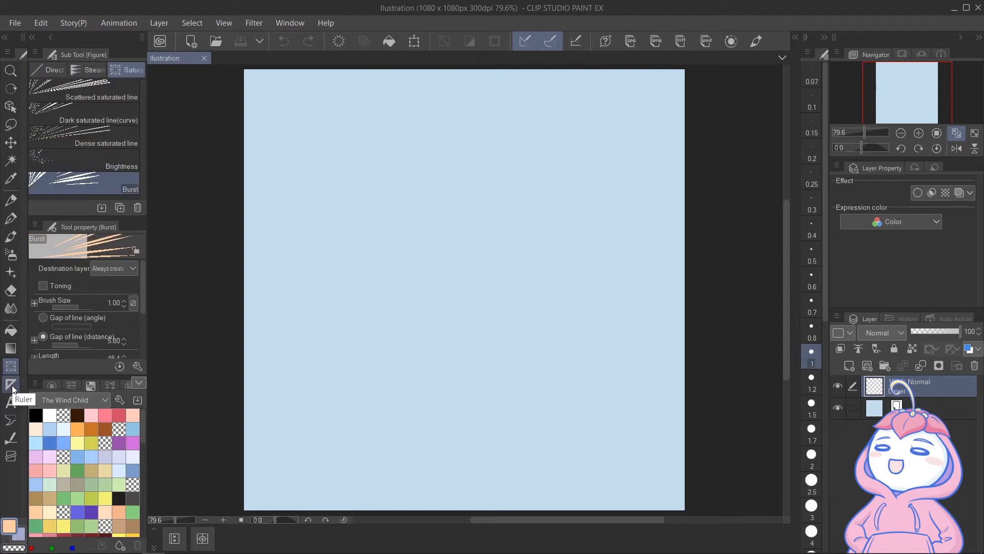
left_click(11, 387)
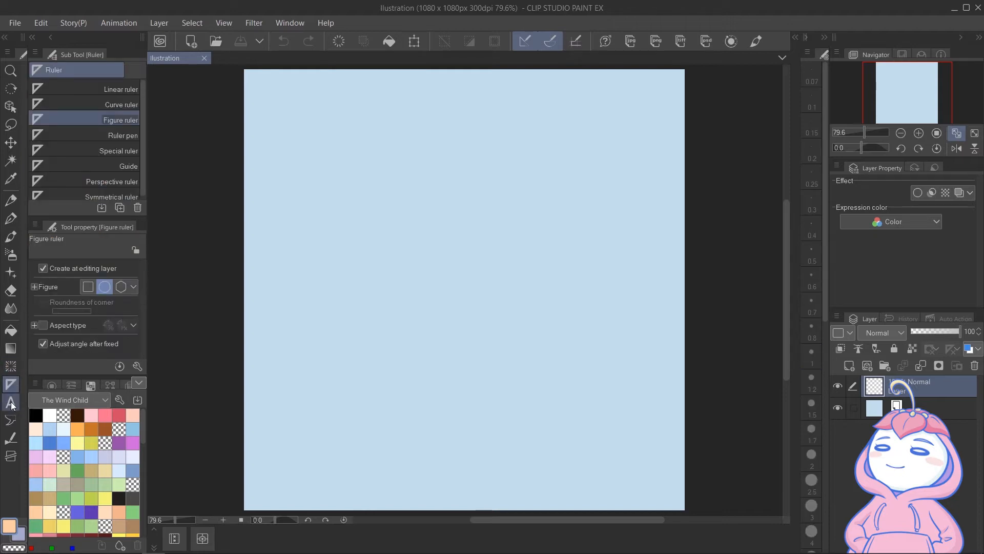
- Review the Text, Balloon, Correct line and Frame border tools, and the main, sub and transparent color swatches
left_click(11, 404)
left_click(10, 423)
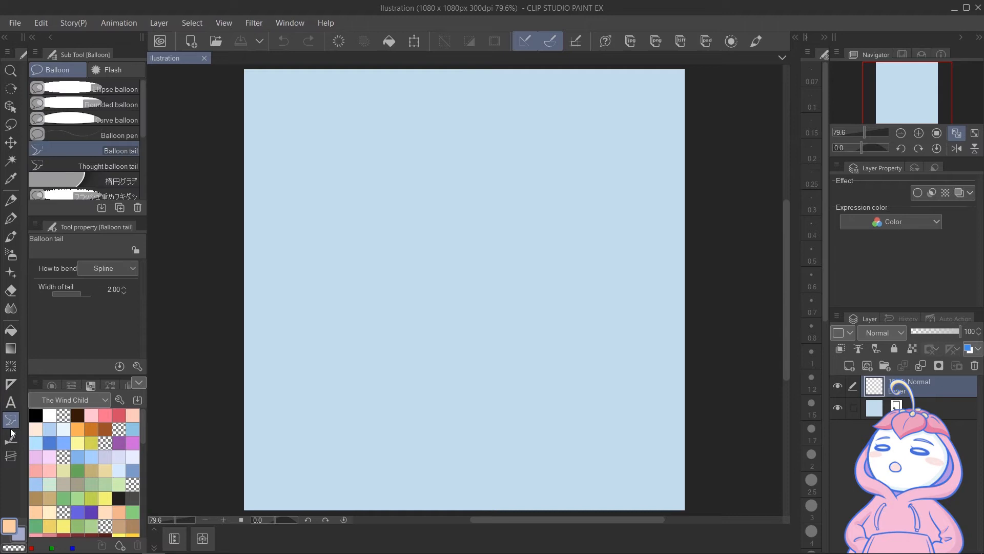
left_click(12, 438)
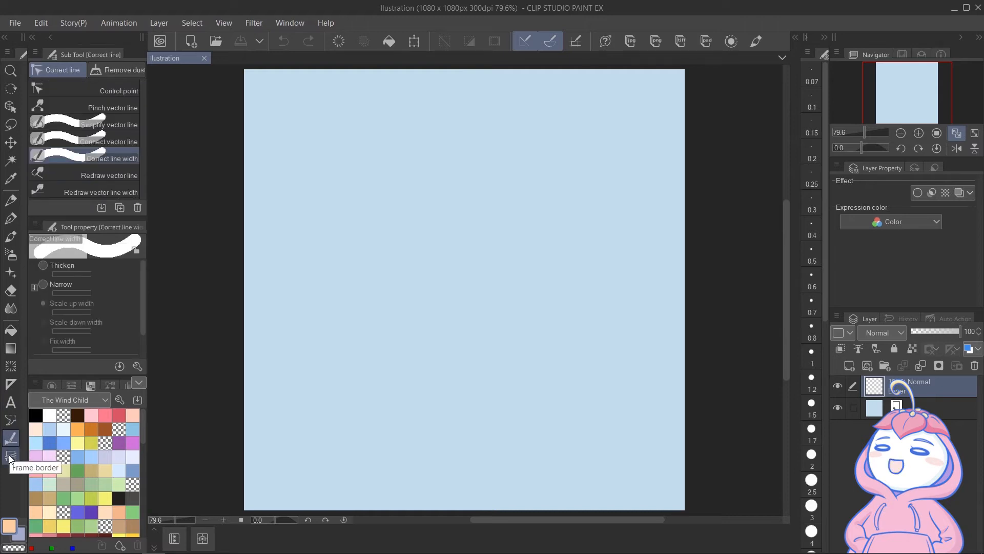
left_click(10, 457)
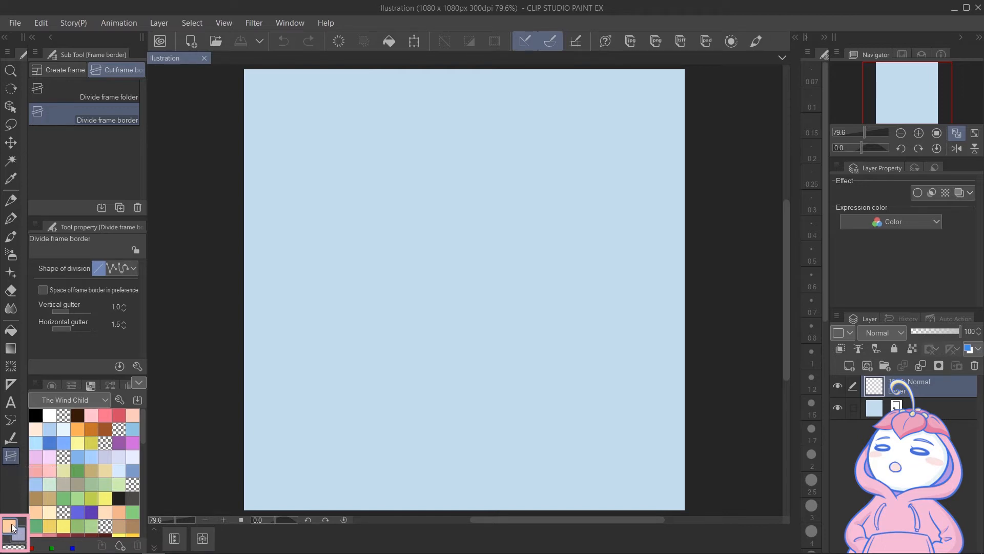
left_click(19, 540)
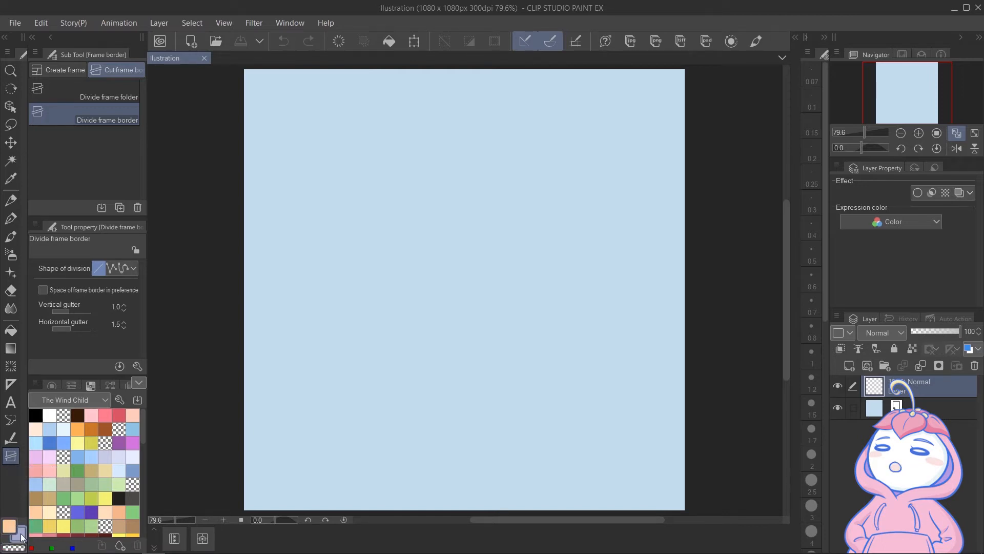
left_click(19, 547)
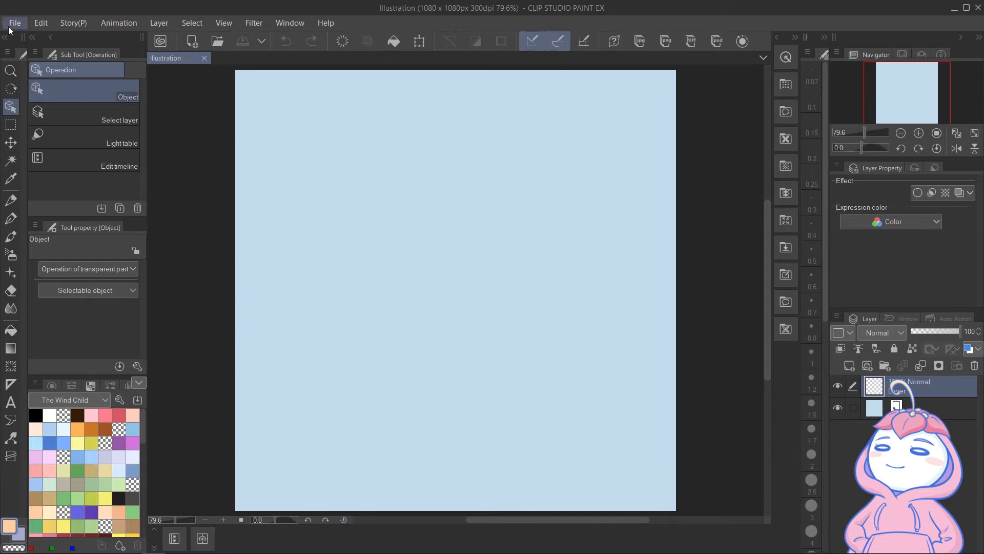
- Assign the shortcut M to the Move tool in the Shortcut Settings and apply the change
left_click(14, 23)
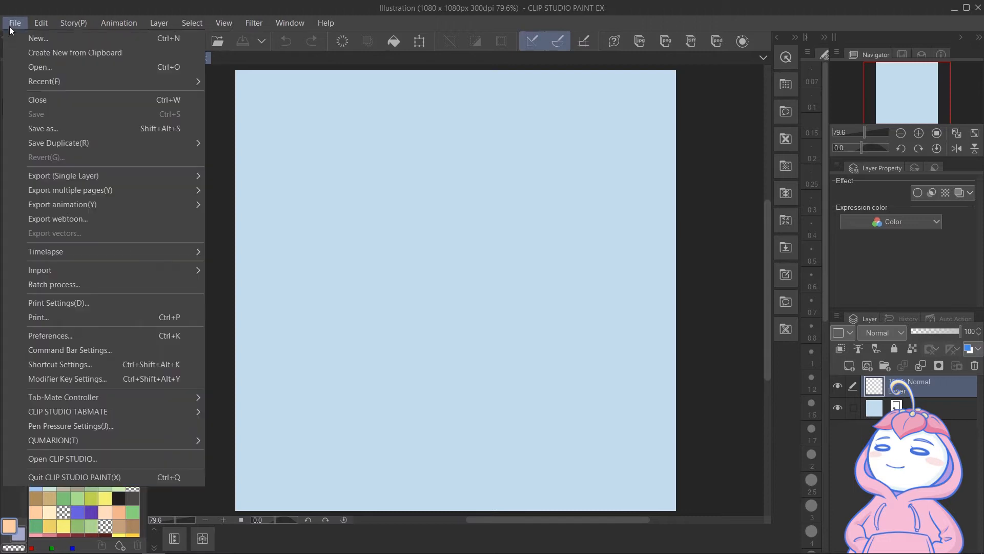
left_click(110, 367)
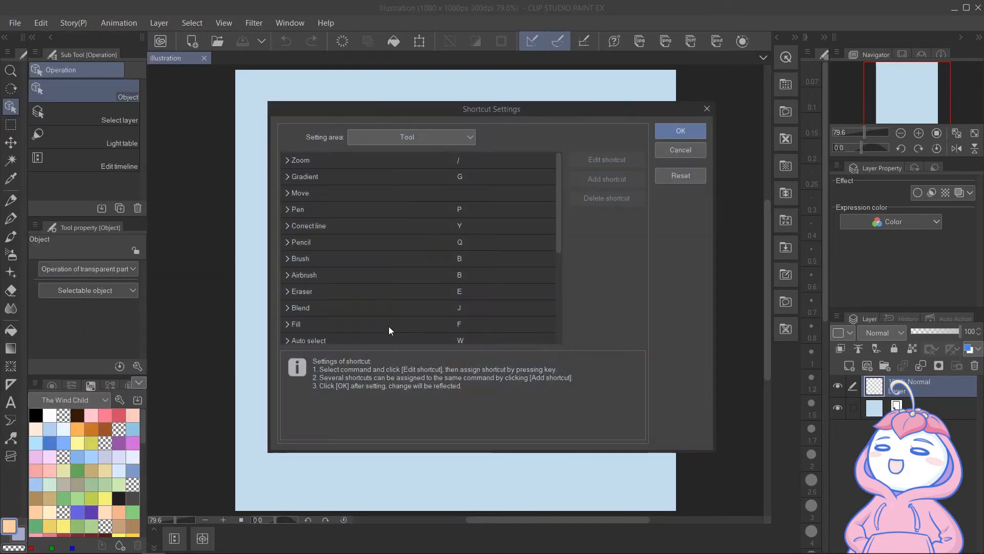
left_click(411, 179)
left_click(424, 233)
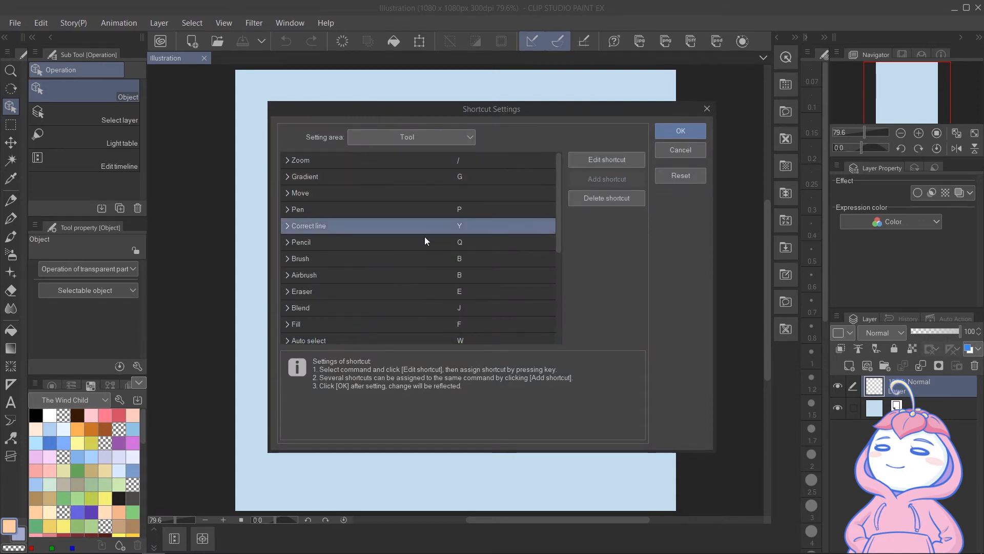
left_click(438, 276)
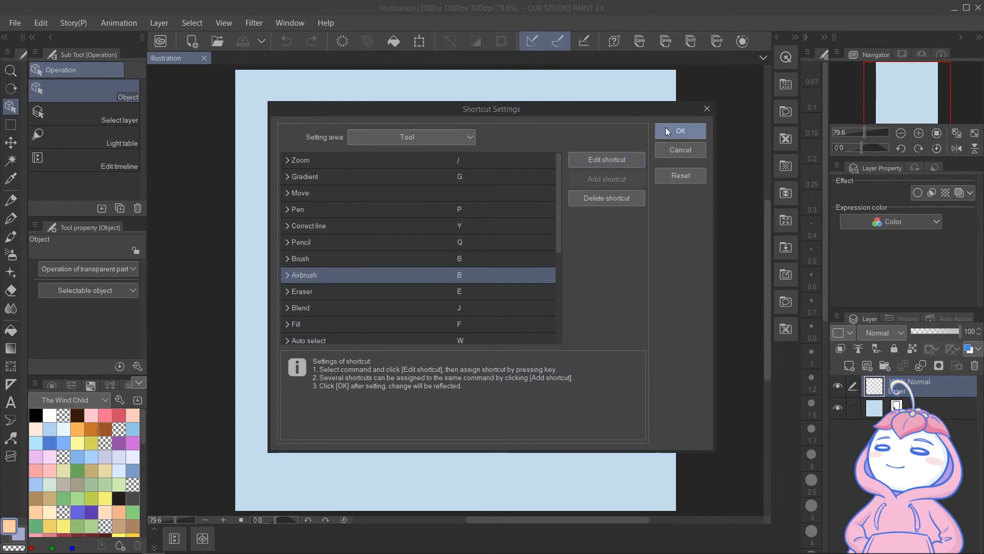
left_click(483, 189)
double_click(470, 198)
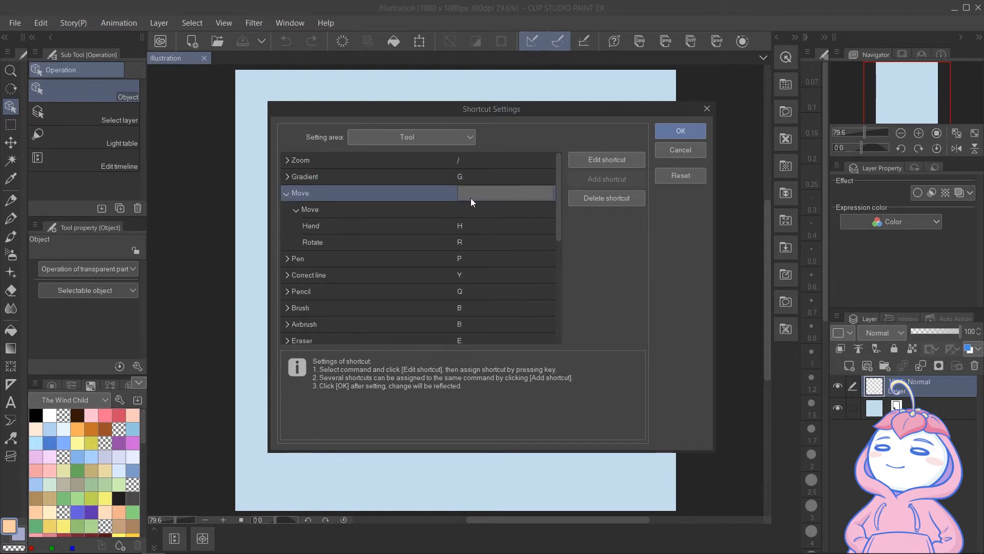
key("m")
left_click(630, 135)
left_click(668, 129)
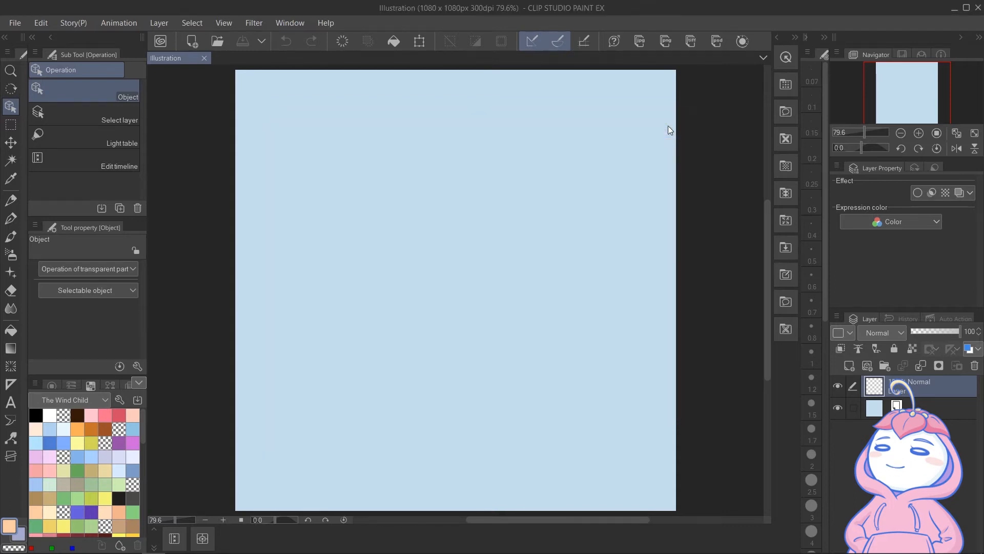
- Add the Watercolor group of the Brush tool to the Command Bar through the Command Bar Settings
left_click(14, 23)
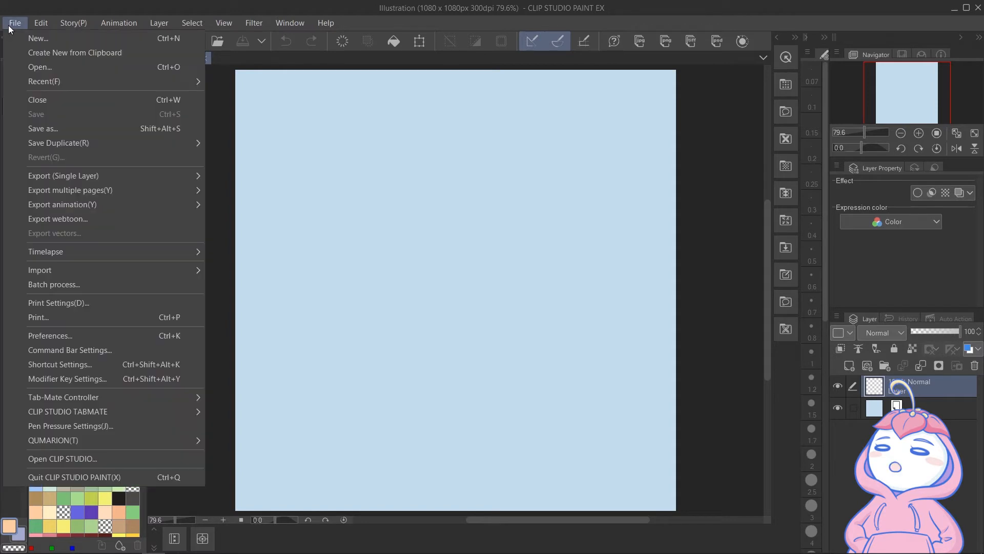
left_click(152, 350)
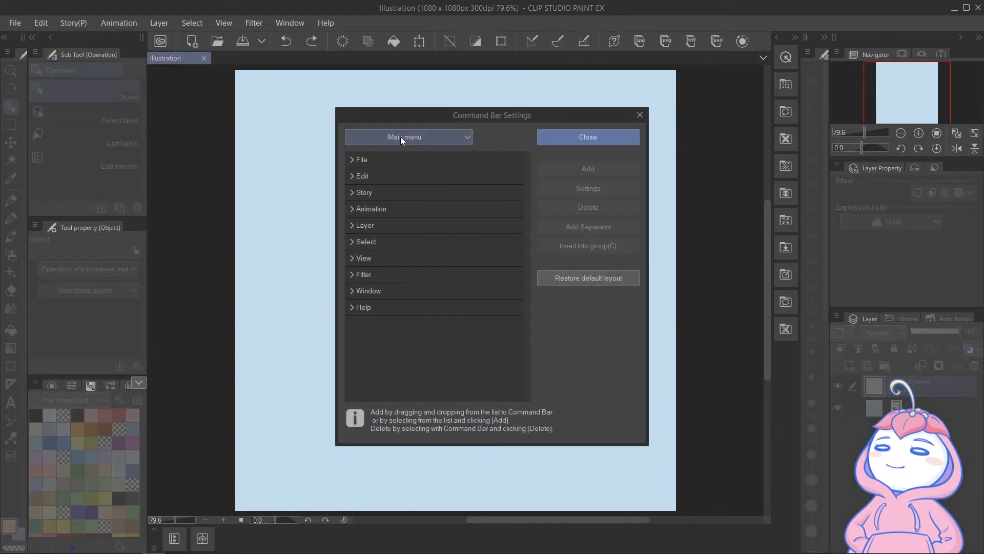
left_click(401, 137)
left_click(386, 185)
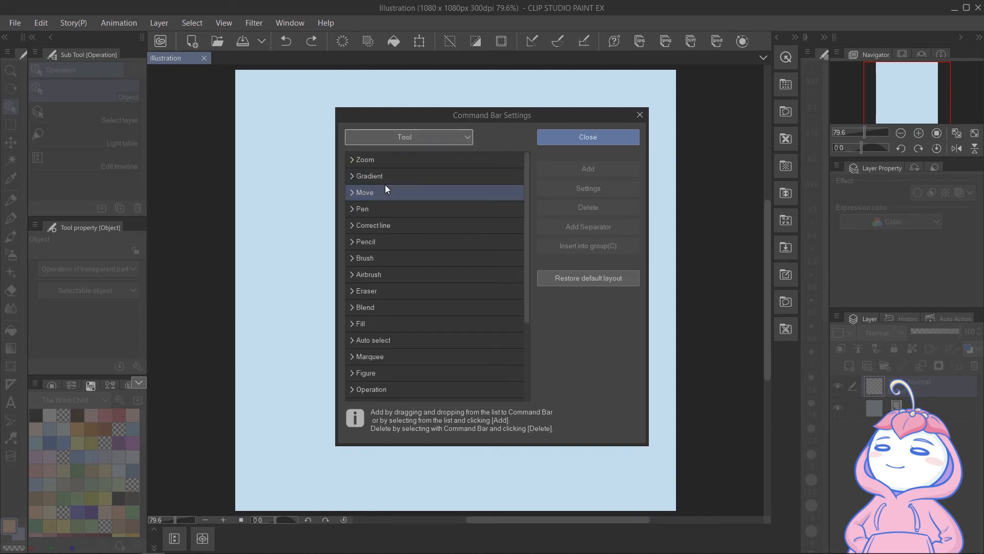
left_click(349, 260)
left_click(375, 275)
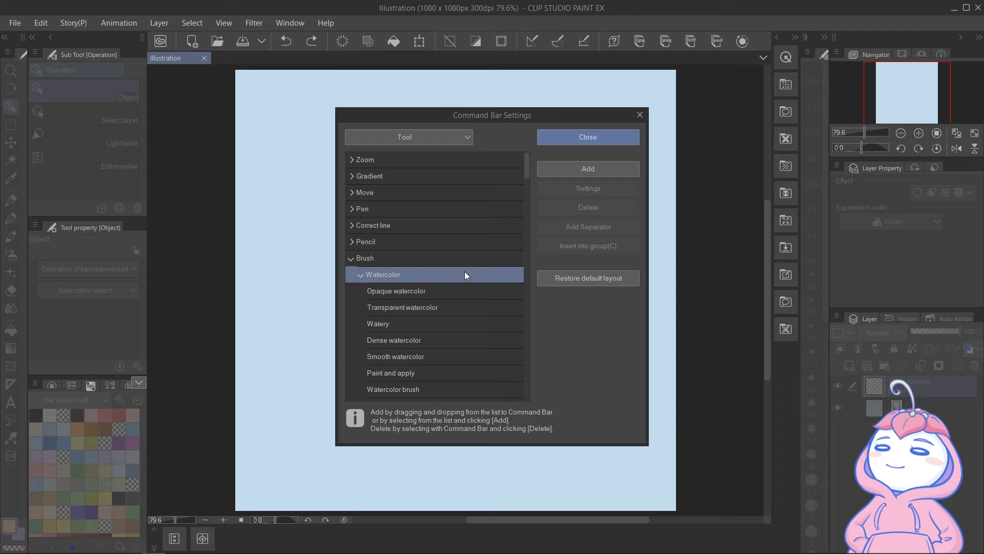
left_click(627, 169)
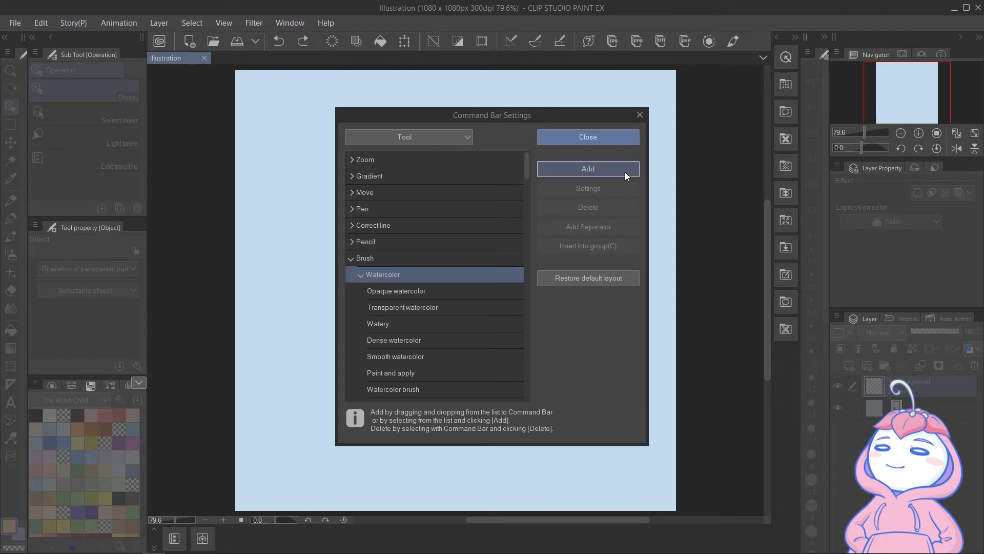
left_click(623, 140)
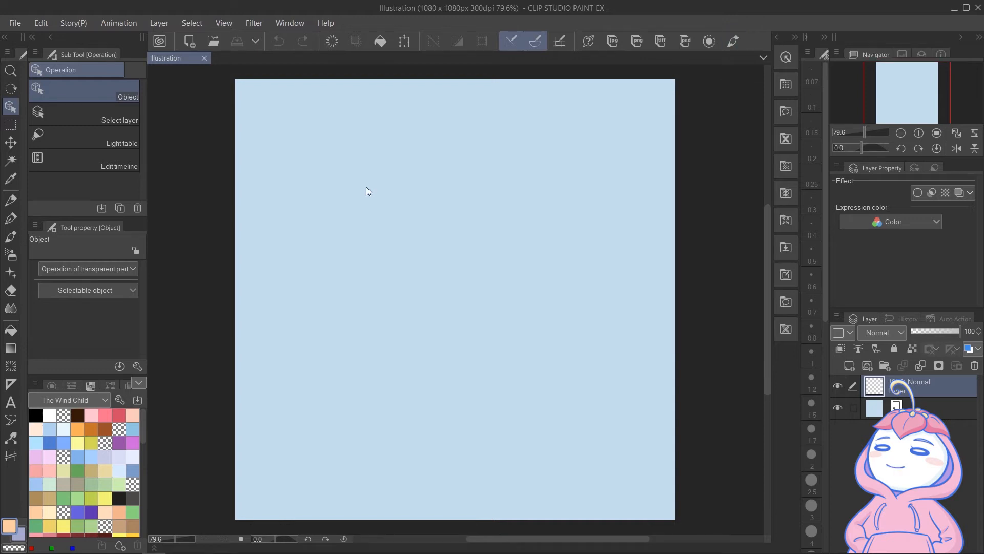
- Choose the J鉛筆ver1.00 pencil brush and set the drawing color to dark brown
left_click(10, 204)
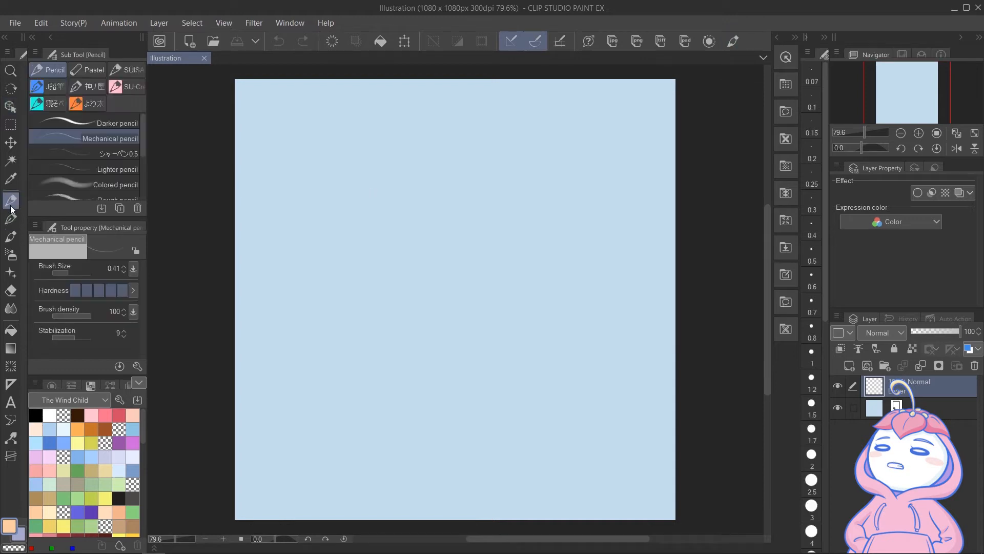
left_click(52, 92)
left_click(78, 415)
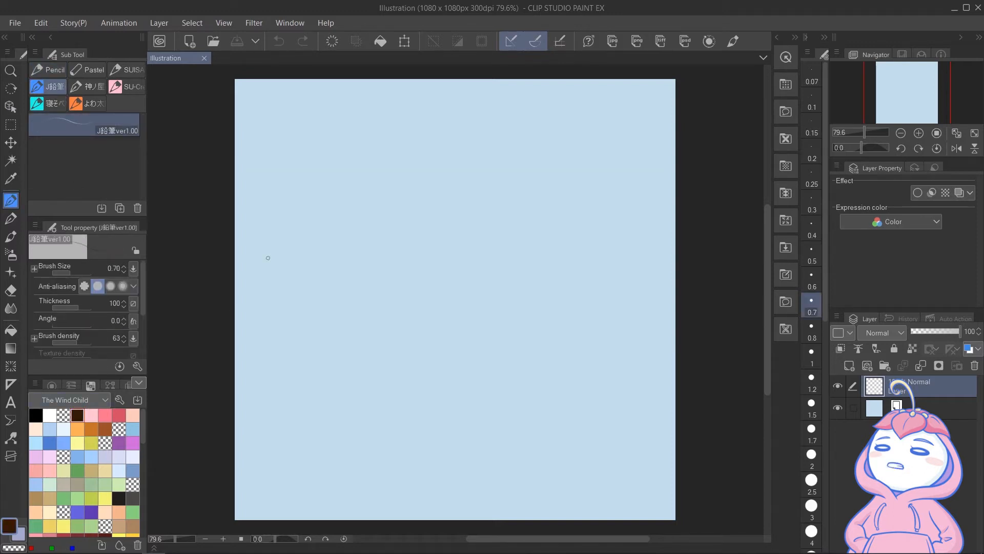
key("alt+bracketleft")
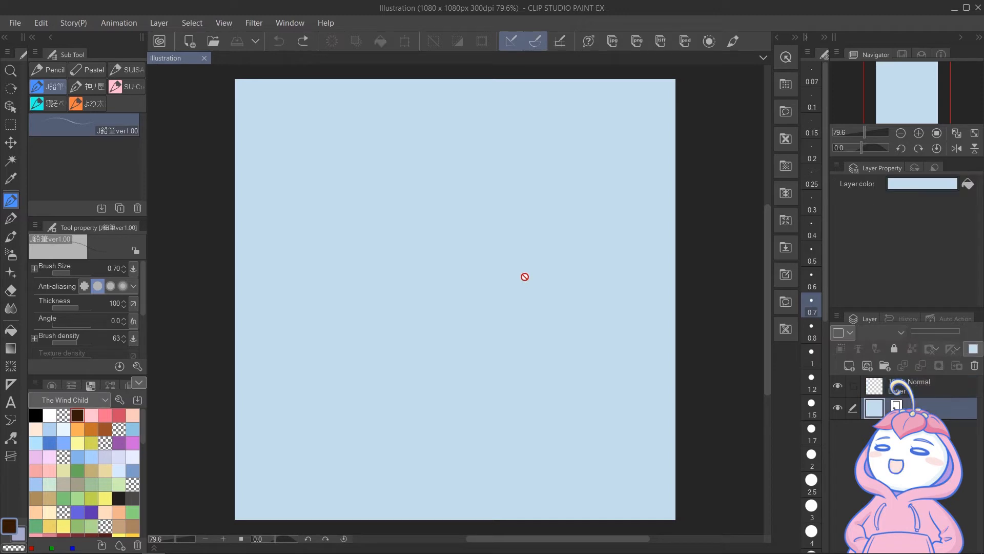
- Save the canvas to the Documents folder as "Ilustrasi pertama" in CLIP STUDIO FORMAT
left_click(17, 23)
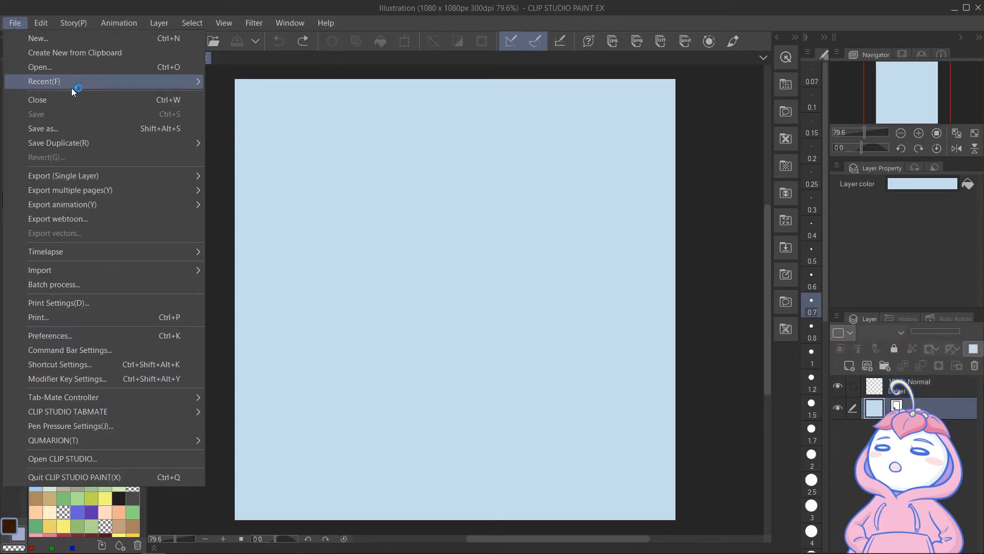
left_click(104, 127)
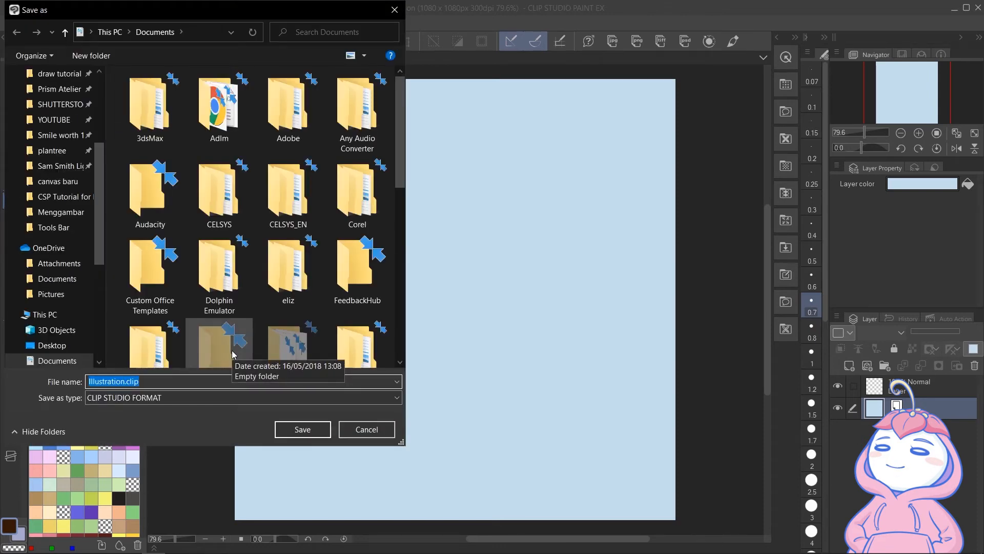
type("Ilustrasi")
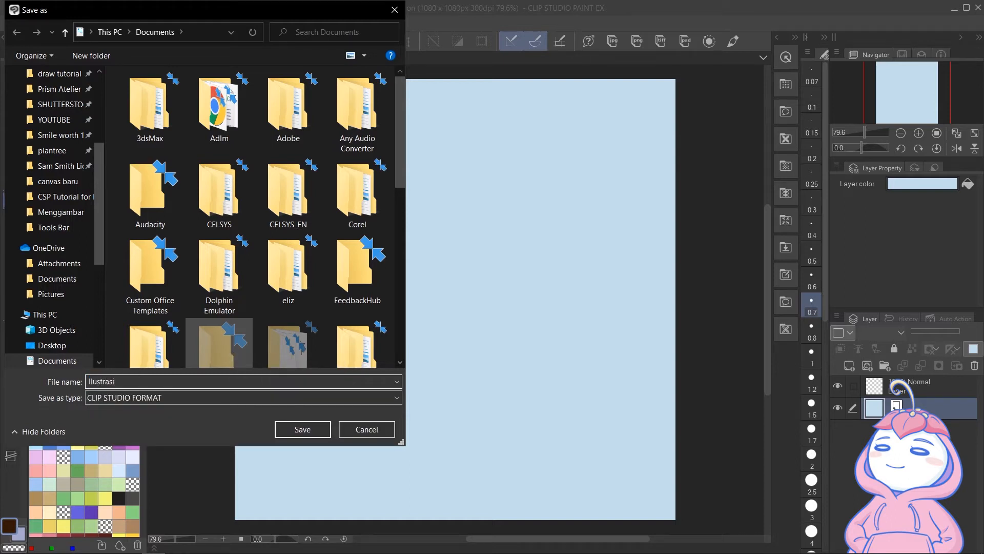
type(" pertama")
left_click(302, 430)
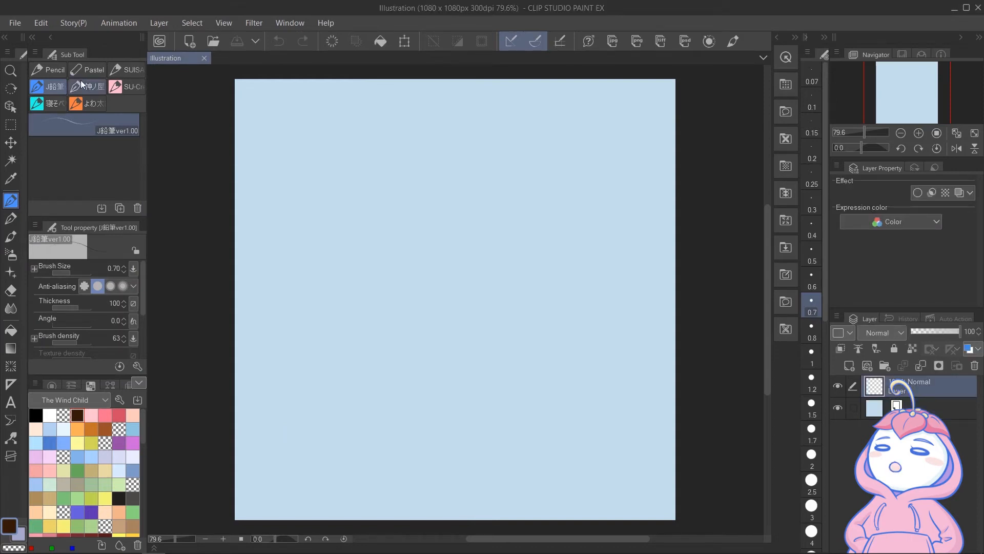
- Enable canvas recovery in the File preferences, with recovery data saved every 15 minutes
left_click(16, 23)
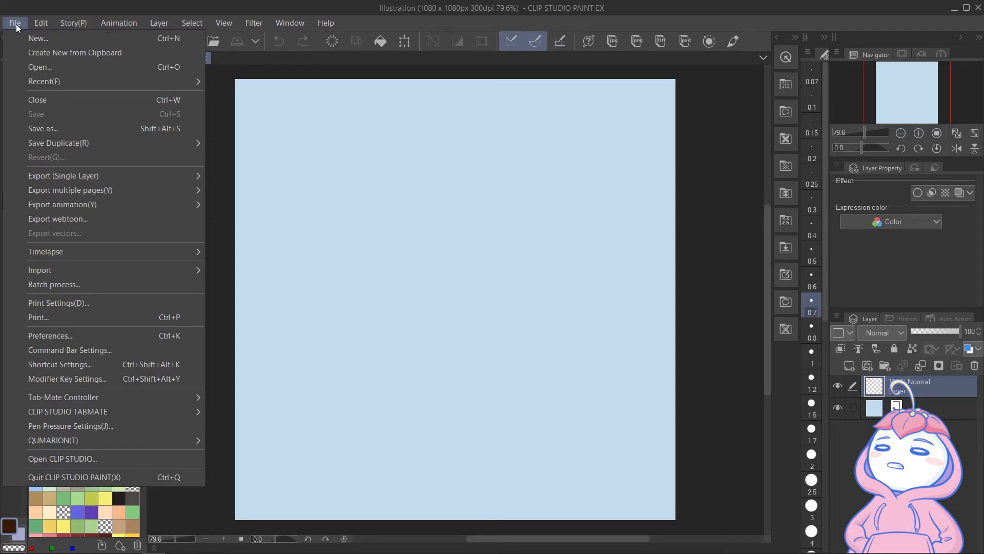
left_click(124, 334)
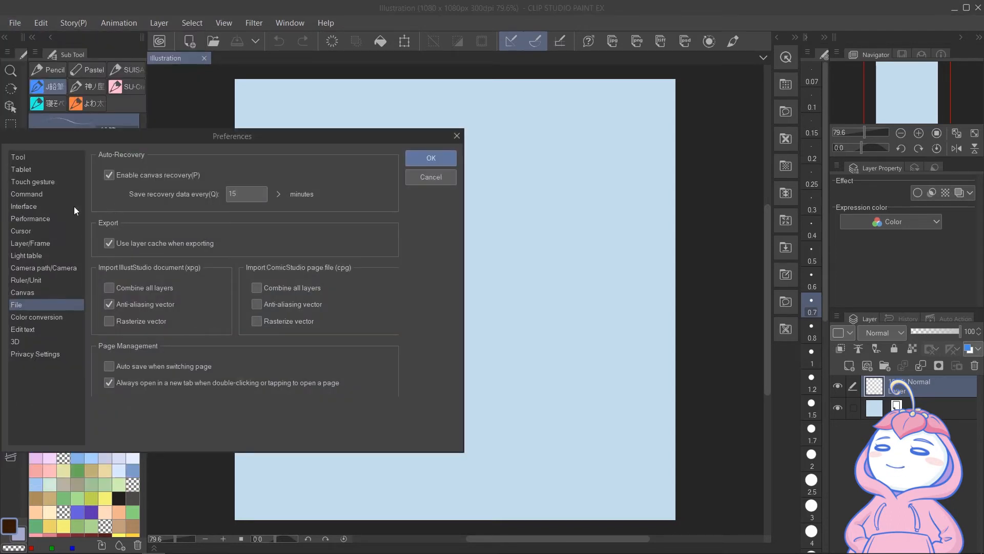
left_click(107, 175)
left_click(108, 175)
left_click(244, 200)
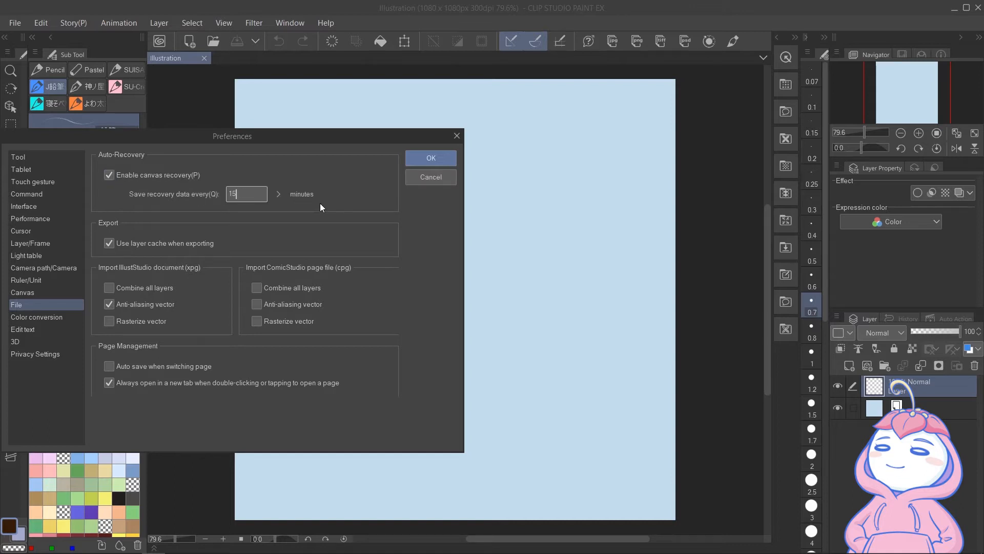
left_click(449, 159)
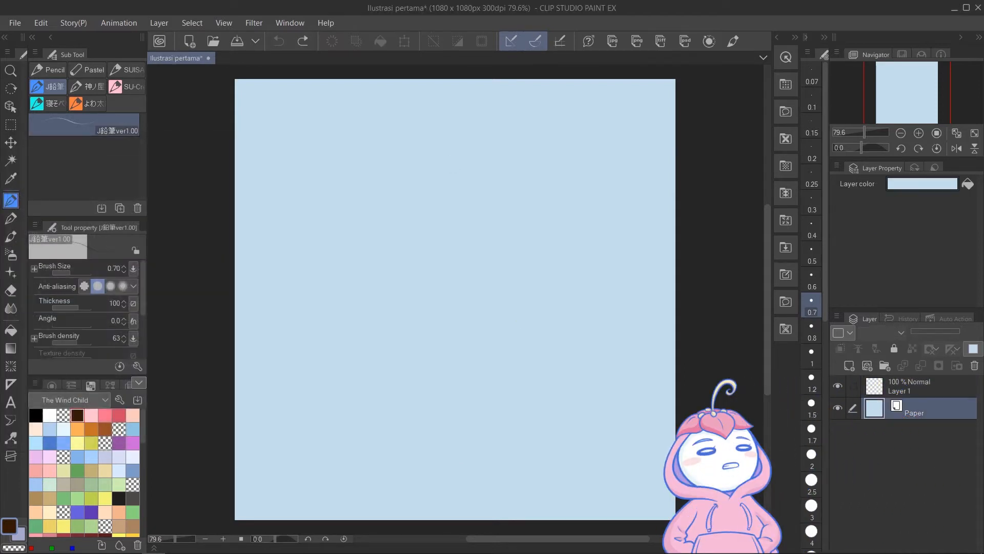
- Change the Paper layer's color to light pink, hex ECC4E1
double_click(877, 410)
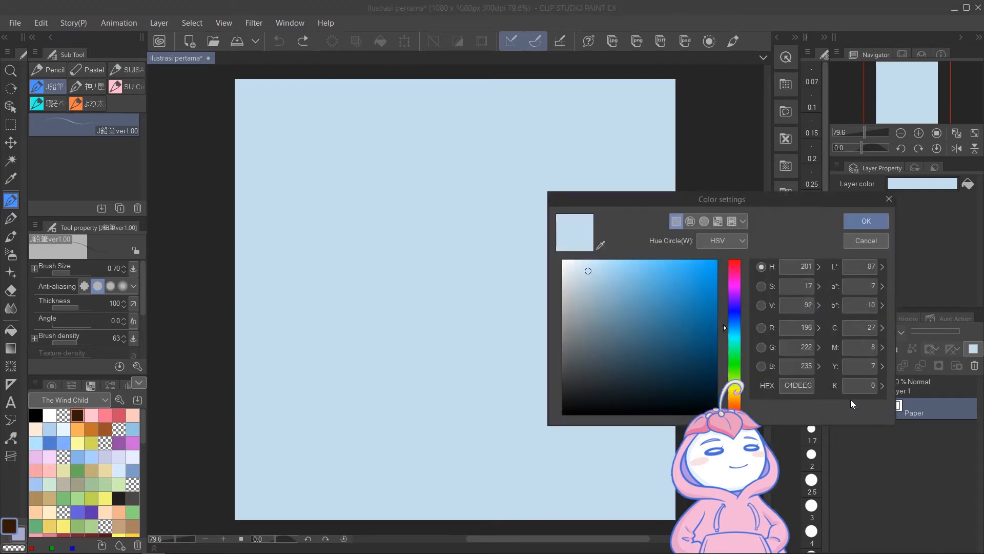
left_click(733, 279)
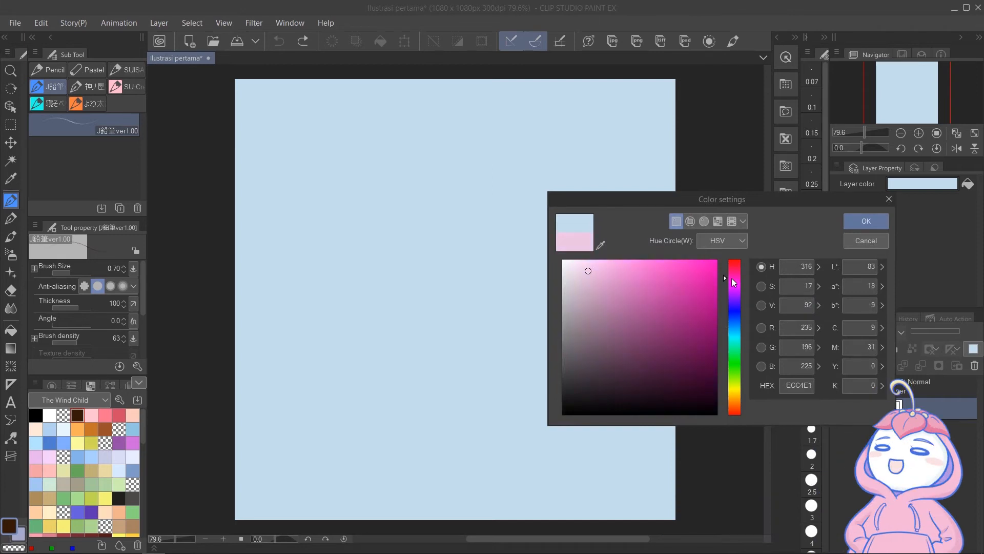
left_click(869, 219)
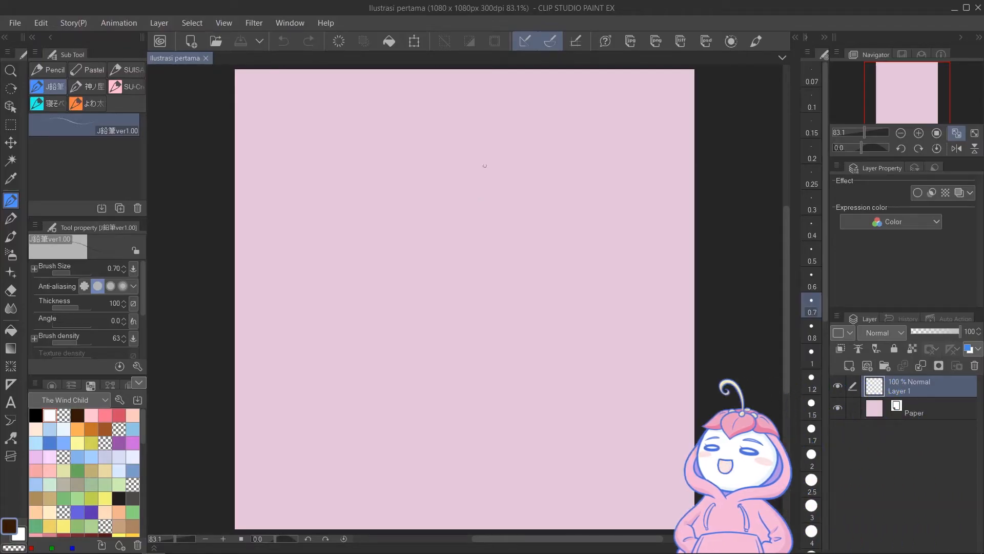
- Sketch a round head in the upper middle of Layer 1 with vertical and horizontal face guidelines
mouse_move(500, 144)
left_mouse_down()
mouse_move(422, 212)
mouse_move(512, 258)
left_mouse_up()
left_click_drag(436, 169, 551, 198)
left_click_drag(424, 205, 518, 257)
left_click_drag(426, 220, 518, 169)
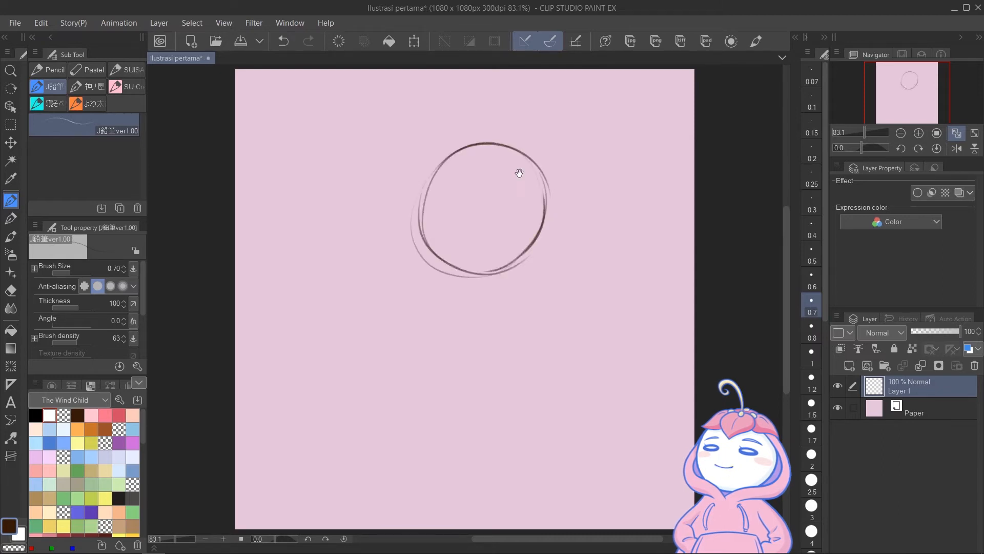
left_click_drag(477, 120, 485, 249)
left_click_drag(430, 193, 546, 186)
- Sketch the character's rough torso, legs in a running pose and both outstretched arms below the head
left_click_drag(448, 247, 466, 368)
left_click_drag(538, 234, 577, 325)
left_click_drag(486, 364, 563, 331)
left_click_drag(459, 374, 417, 476)
left_click_drag(438, 500, 520, 413)
left_click_drag(569, 324, 514, 417)
left_click_drag(445, 326, 440, 427)
left_click_drag(449, 253, 380, 292)
left_click_drag(369, 294, 444, 310)
left_click_drag(541, 247, 639, 311)
left_click_drag(523, 303, 632, 332)
left_click_drag(640, 316, 629, 334)
- Draw the character's cheek and jaw line, the ear, and the bangs over the forehead
left_click_drag(424, 160, 536, 235)
left_click_drag(552, 183, 548, 221)
left_click_drag(437, 145, 406, 226)
mouse_move(473, 131)
left_mouse_down()
mouse_move(436, 179)
mouse_move(510, 176)
left_mouse_up()
left_click_drag(528, 156, 538, 202)
- Draw the long wavy hair around the head and flowing out behind the left-hand arm
left_click_drag(492, 103, 384, 225)
left_click_drag(411, 170, 382, 244)
left_click_drag(415, 241, 328, 317)
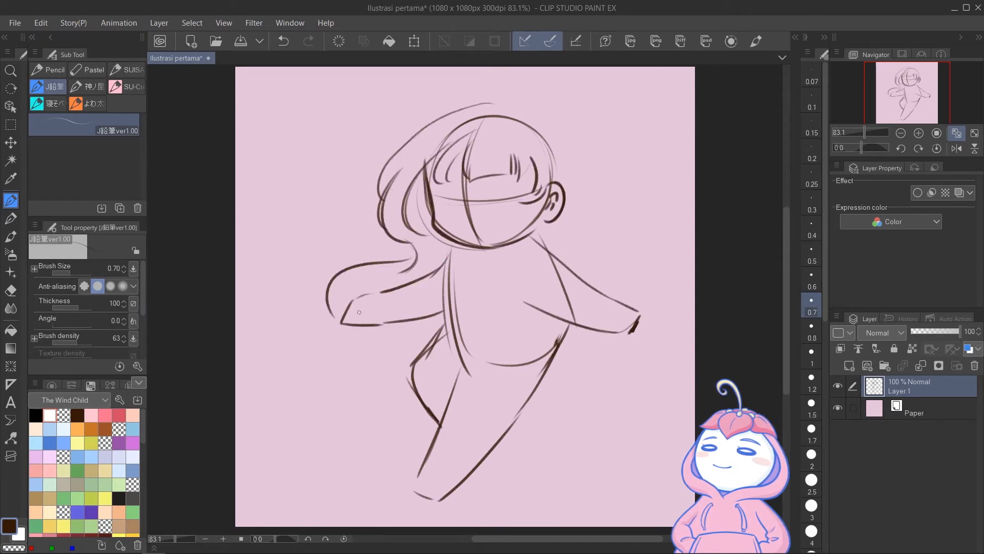
left_click_drag(372, 266, 323, 328)
left_click_drag(505, 107, 579, 216)
left_click_drag(576, 176, 551, 243)
left_click_drag(410, 243, 338, 320)
left_click_drag(384, 328, 364, 359)
- Draw the character's eyes, eyebrows, nose and mouth along the face guidelines
left_click_drag(486, 191, 507, 204)
left_click_drag(500, 195, 496, 212)
mouse_move(434, 196)
left_mouse_down()
mouse_move(451, 190)
mouse_move(455, 204)
left_mouse_up()
left_click_drag(448, 196, 446, 210)
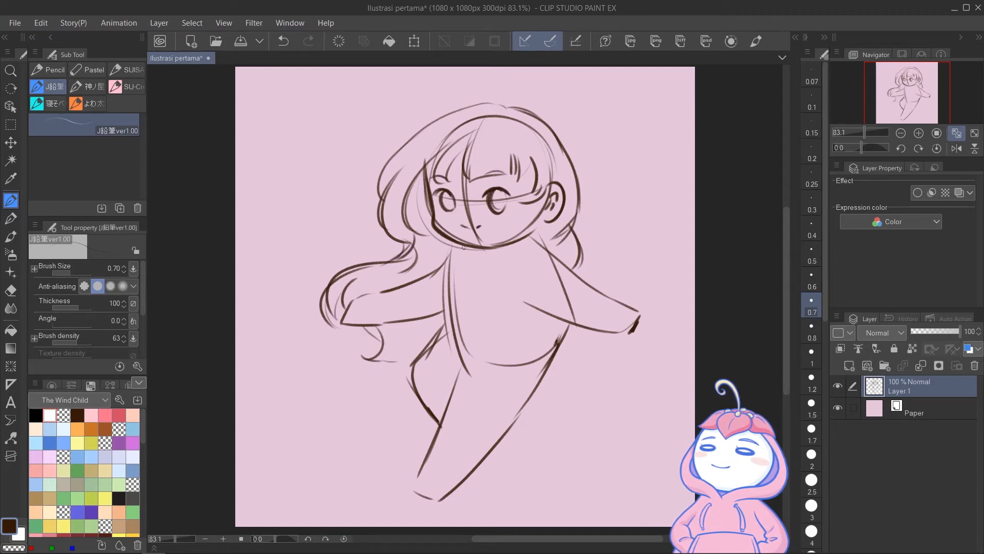
left_click_drag(482, 179, 515, 173)
left_click_drag(505, 192, 507, 210)
left_click_drag(444, 208, 454, 214)
- Sketch the short-sleeved shirt with its collar, neck bow and waistline over the torso
mouse_move(534, 234)
left_mouse_down()
mouse_move(563, 263)
mouse_move(527, 303)
left_mouse_up()
left_click_drag(443, 253, 423, 297)
left_click_drag(512, 233, 480, 257)
mouse_move(448, 259)
left_mouse_down()
mouse_move(487, 266)
mouse_move(481, 285)
left_mouse_up()
left_click_drag(441, 328, 552, 317)
left_click_drag(445, 252, 433, 267)
mouse_move(531, 233)
left_mouse_down()
mouse_move(555, 240)
mouse_move(528, 307)
left_mouse_up()
- Outline a flared skirt with a curved hem from the waist down over the upper legs
mouse_move(452, 311)
left_mouse_down()
mouse_move(501, 323)
mouse_move(374, 380)
left_mouse_up()
left_click_drag(415, 365, 565, 400)
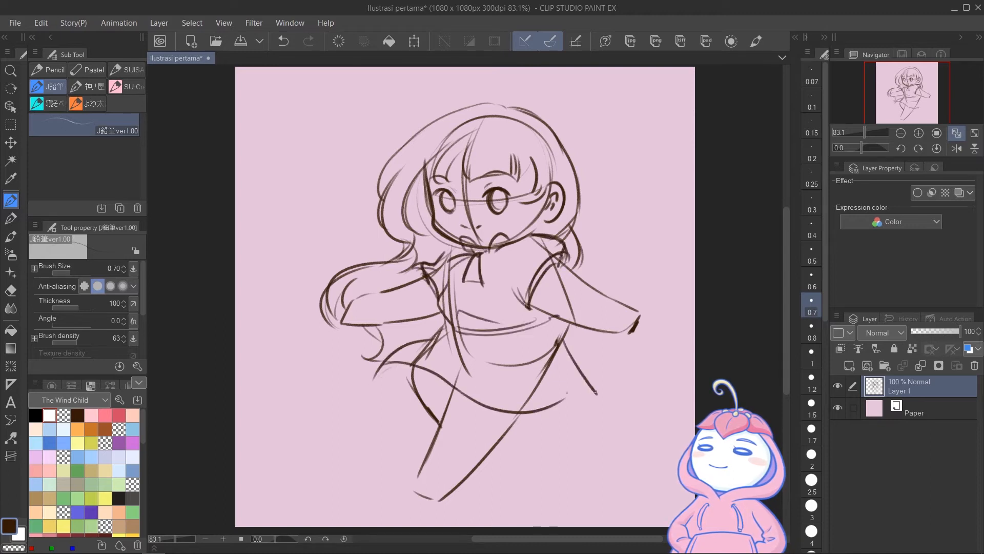
left_click_drag(564, 333, 608, 383)
left_click_drag(598, 390, 554, 405)
left_click_drag(564, 321, 582, 361)
- Draw the front foot with its shoe detail and add both hands with fingers to the arms
left_click_drag(455, 396, 419, 472)
mouse_move(419, 471)
left_mouse_down()
mouse_move(395, 478)
mouse_move(440, 500)
left_mouse_up()
mouse_move(424, 279)
left_mouse_down()
mouse_move(341, 308)
mouse_move(369, 326)
left_mouse_up()
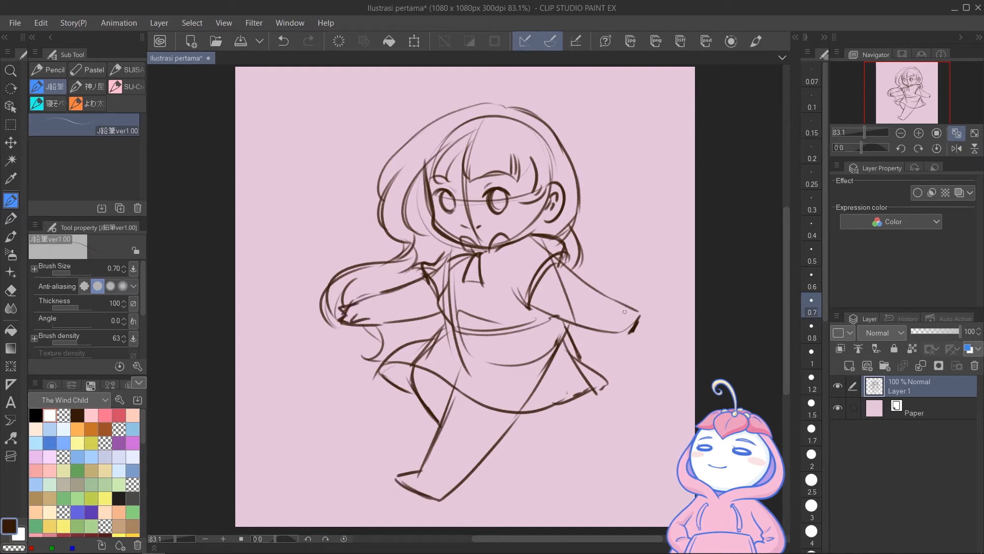
left_click_drag(618, 297, 645, 306)
left_click_drag(635, 314, 629, 330)
left_click_drag(358, 307, 337, 322)
left_click_drag(365, 323, 442, 314)
left_click_drag(410, 471, 448, 493)
- Add pleat lines and a second hem fold to the skirt
left_click_drag(477, 336, 461, 384)
mouse_move(494, 338)
left_mouse_down()
mouse_move(491, 399)
mouse_move(500, 400)
left_mouse_up()
left_click_drag(517, 340, 542, 401)
left_click_drag(439, 329, 385, 353)
mouse_move(405, 363)
left_mouse_down()
mouse_move(382, 392)
mouse_move(418, 401)
left_mouse_up()
left_click_drag(582, 399, 518, 423)
left_click_drag(579, 364, 601, 408)
- Add a hair tuft and eye details, clean up the left-hand hand with the eraser, and refine the other hand
left_click_drag(482, 98, 507, 105)
left_click_drag(435, 191, 450, 187)
left_click_drag(451, 189, 455, 199)
key("e")
mouse_move(354, 302)
left_mouse_down()
mouse_move(338, 322)
mouse_move(365, 296)
mouse_move(338, 327)
left_mouse_up()
key("p")
left_click_drag(647, 305, 633, 328)
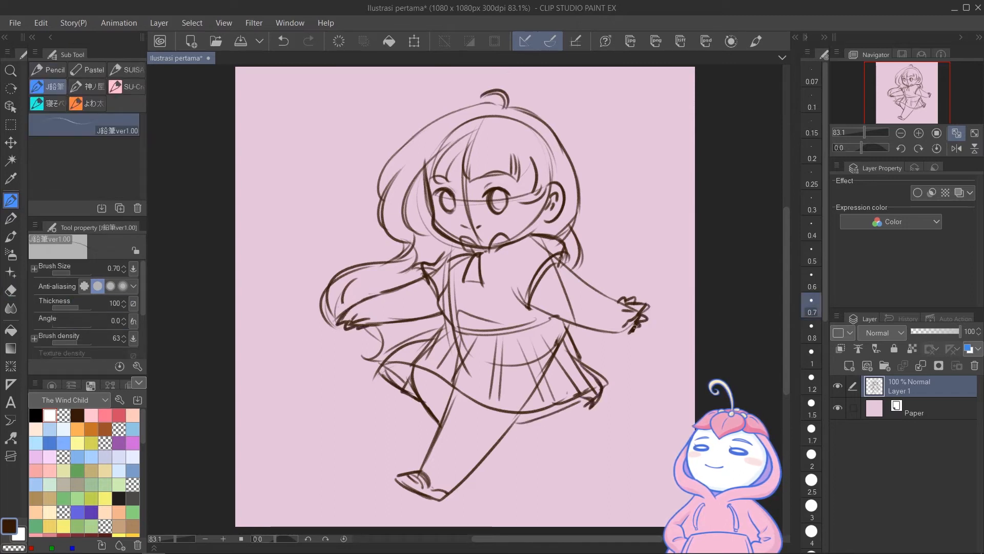
- Add extra strands to the hair and more lines to the shirt and sleeve, and save the file
left_click_drag(382, 333, 354, 351)
left_click_drag(418, 147, 385, 190)
left_click_drag(390, 198, 377, 228)
left_click_drag(559, 159, 584, 239)
left_click_drag(544, 222, 528, 234)
left_click_drag(510, 267, 528, 302)
left_click_drag(566, 262, 532, 315)
key("ctrl+s")
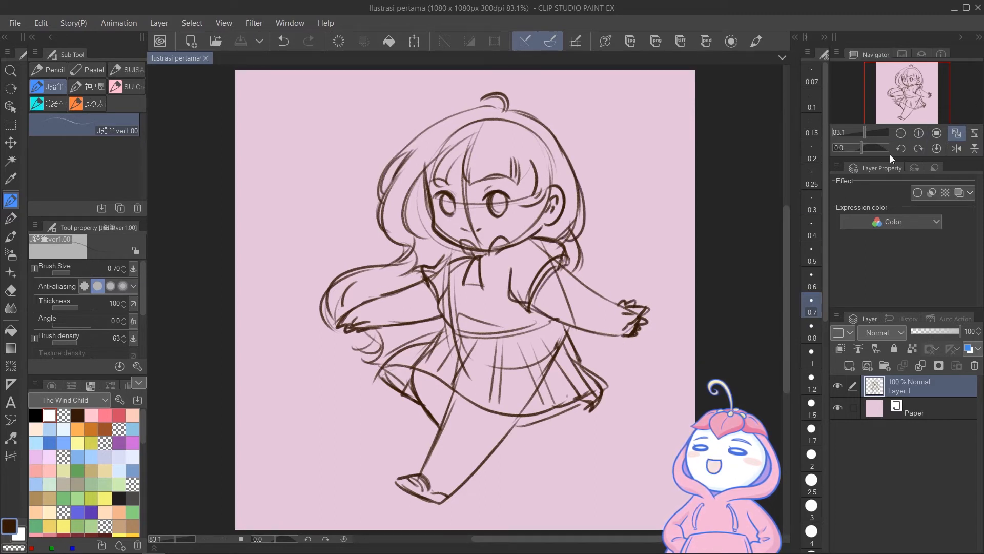
- Try the Navigator's panning, zooming, fitting, rotating and horizontal and vertical flipping of the canvas view
mouse_move(925, 109)
left_mouse_down()
mouse_move(929, 98)
mouse_move(914, 105)
mouse_move(927, 103)
left_mouse_up()
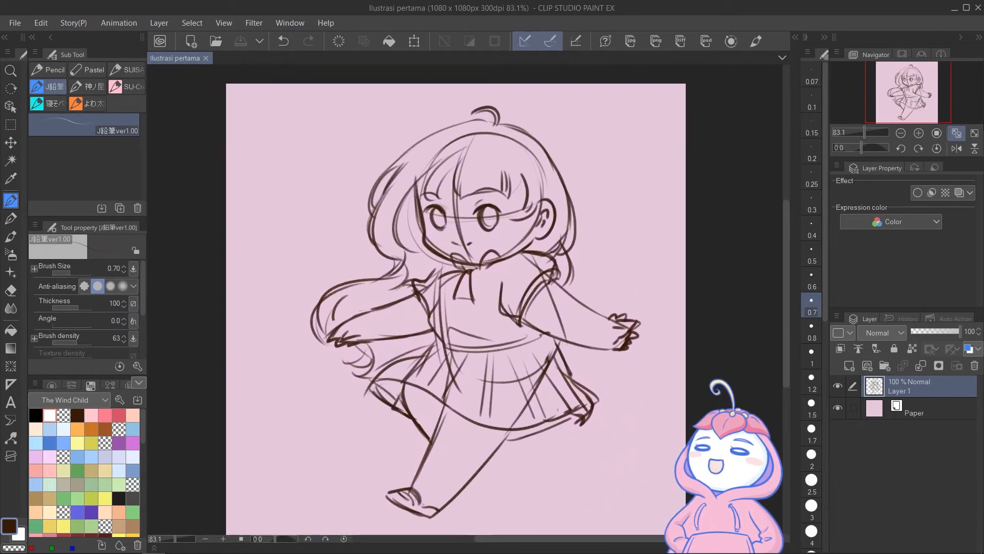
left_click(973, 134)
left_click_drag(865, 132, 862, 149)
left_click(957, 134)
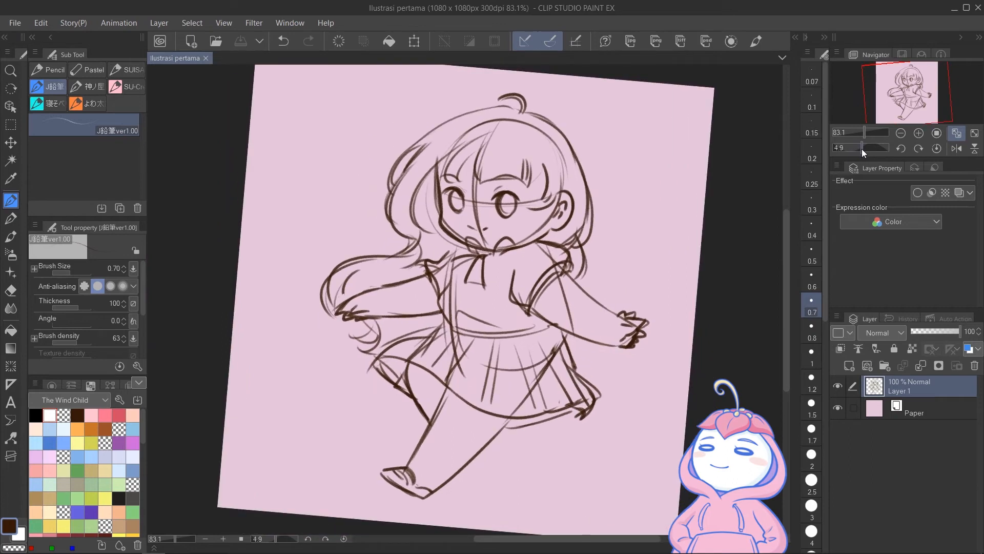
left_click(937, 149)
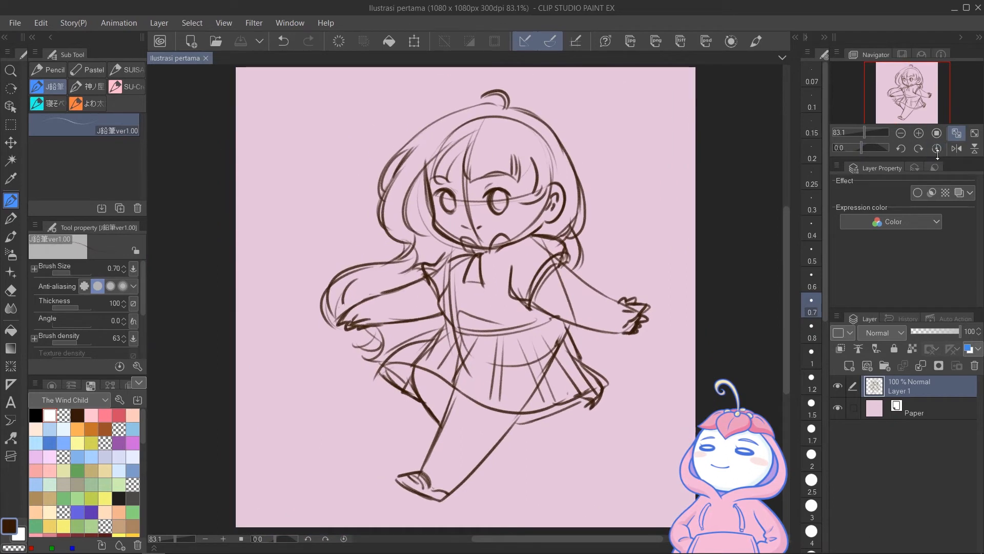
left_click(957, 149)
left_click(957, 151)
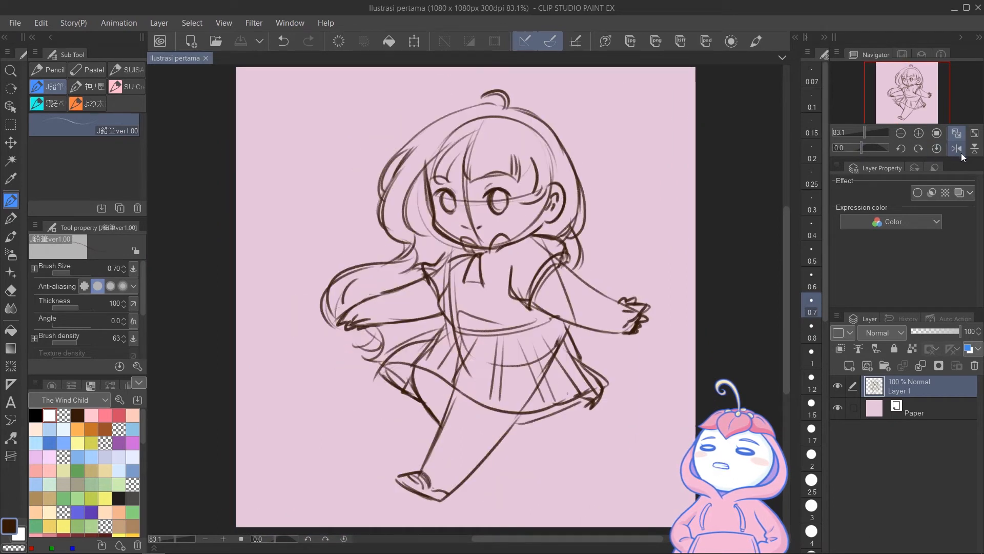
left_click(975, 150)
left_click(976, 152)
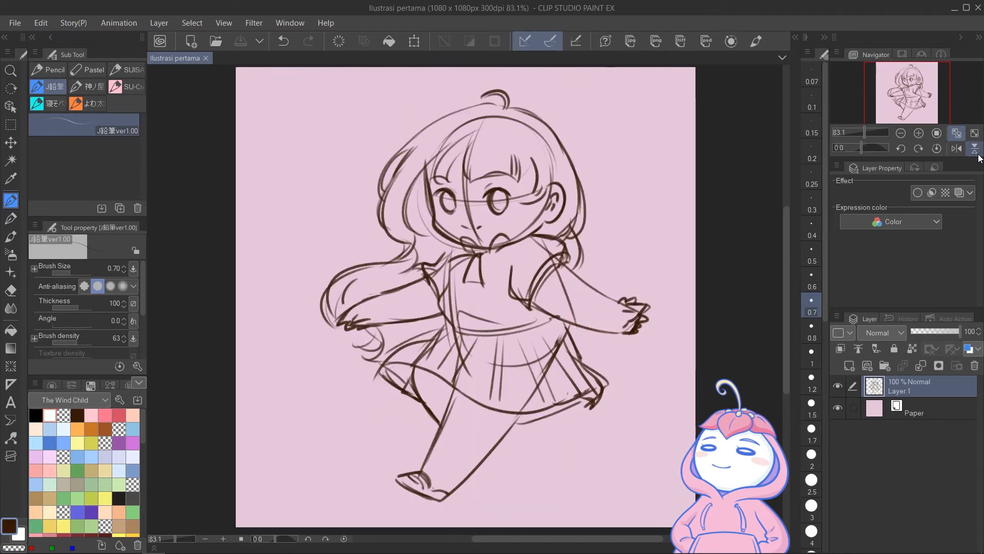
- Undo the last stroke, lasso the eye on the image's left side and adjust its shape with Transform, clearing the selection
key("ctrl+z")
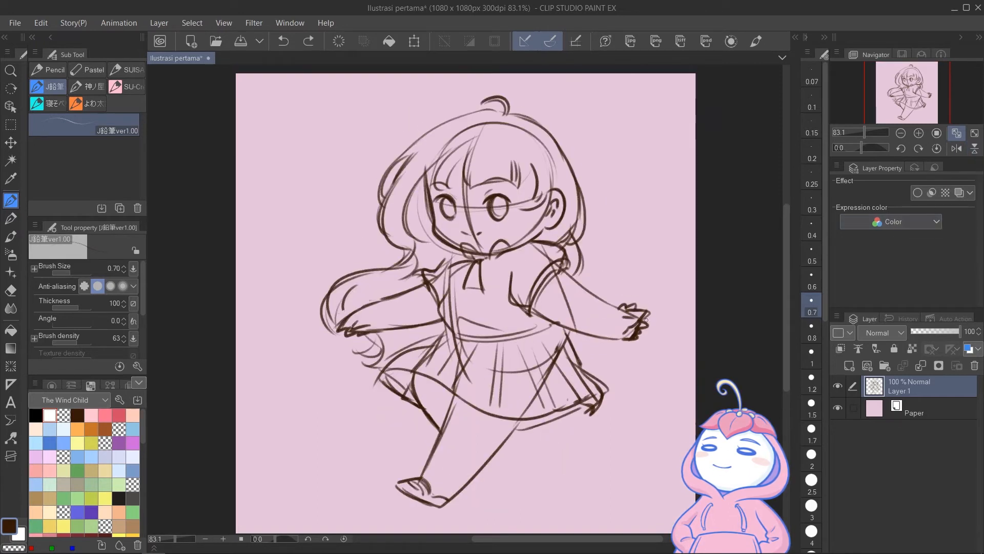
left_click(16, 120)
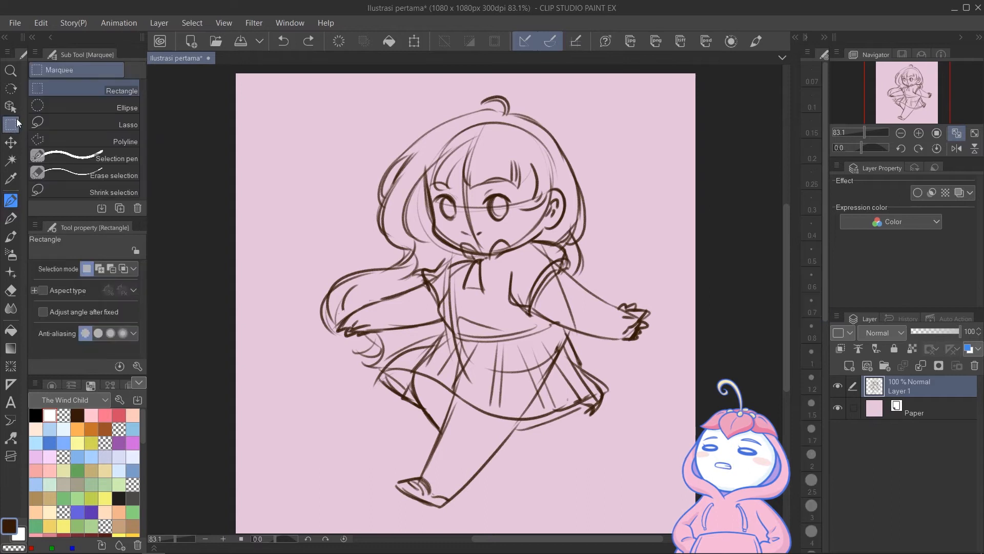
left_click(78, 121)
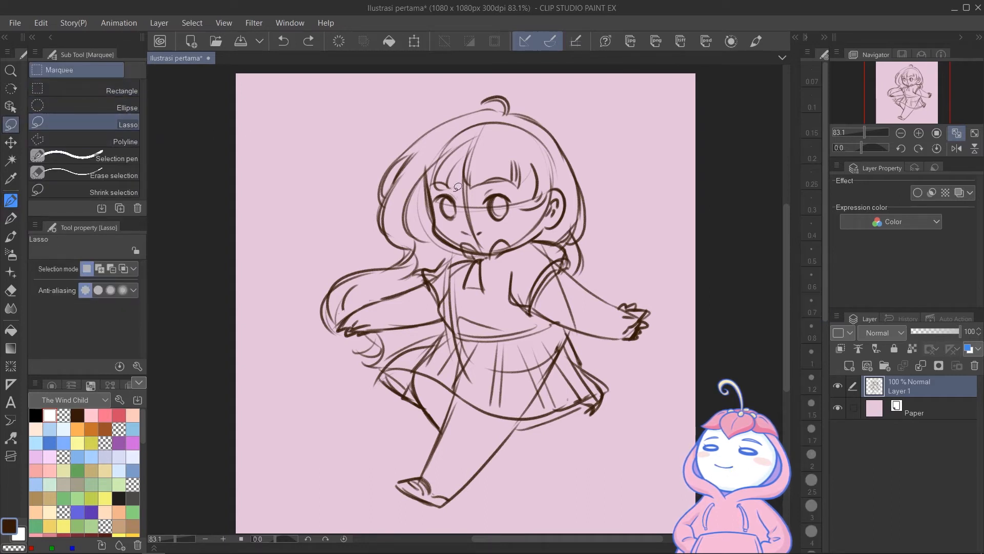
mouse_move(453, 190)
left_mouse_down()
mouse_move(438, 188)
mouse_move(434, 201)
mouse_move(442, 221)
mouse_move(459, 220)
mouse_move(461, 202)
left_mouse_up()
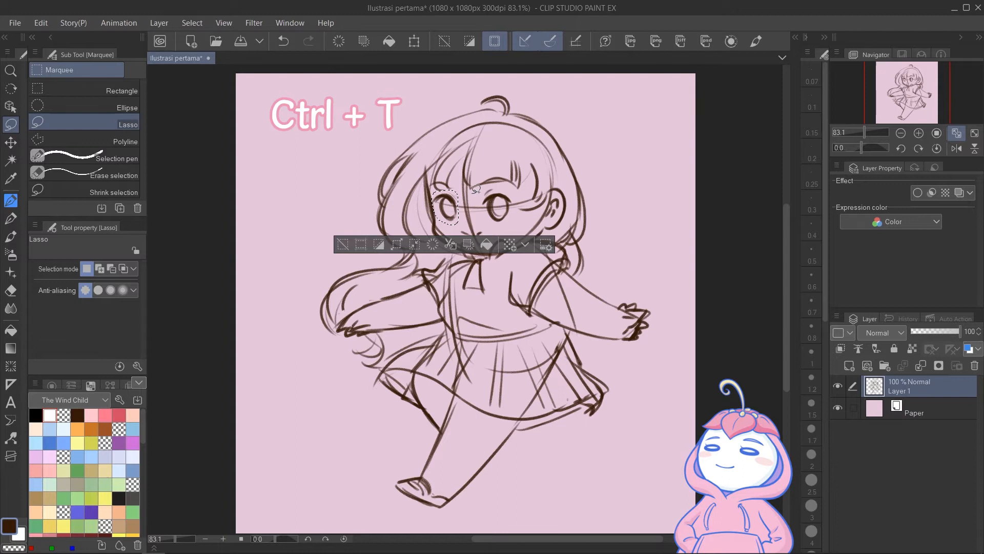
key("ctrl+t")
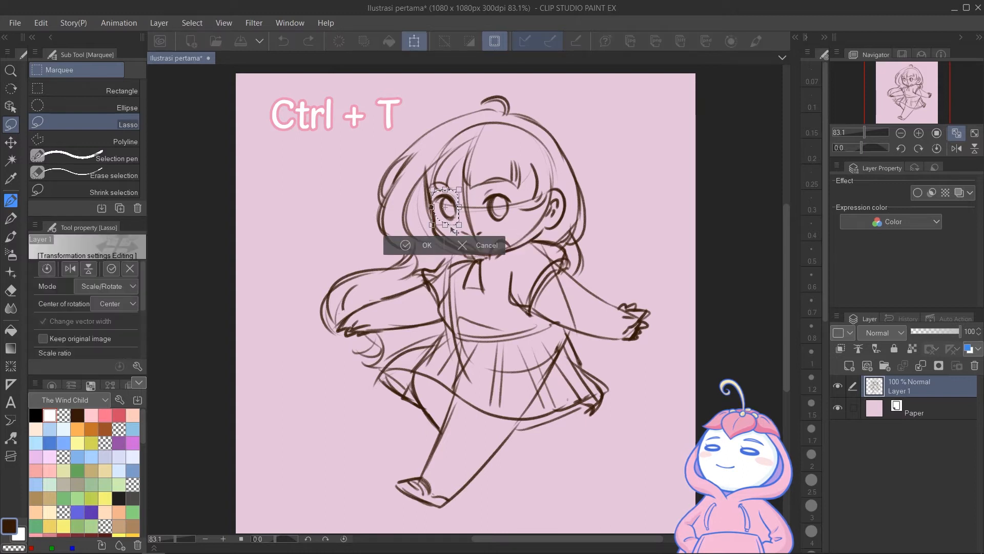
left_click_drag(446, 225, 460, 208)
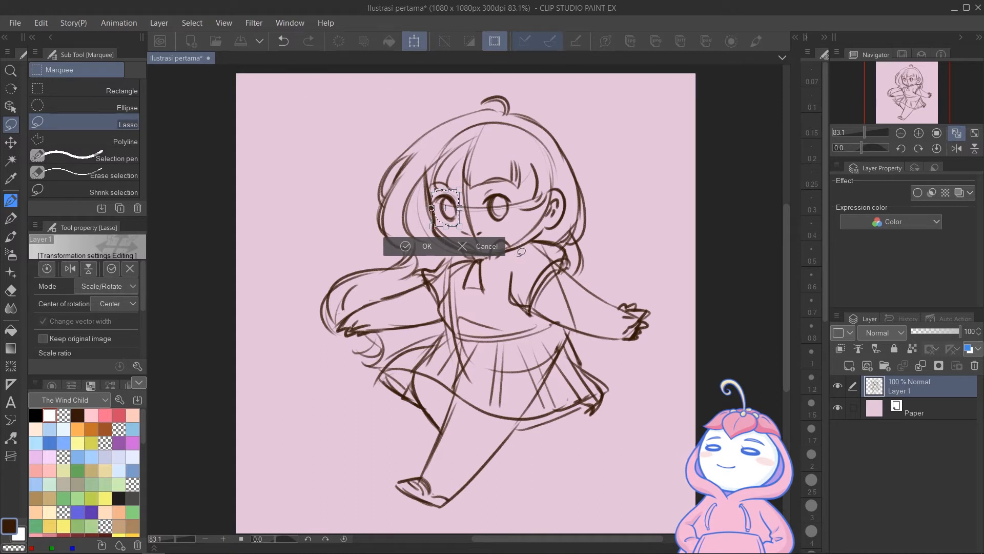
key("Return")
key("ctrl+d")
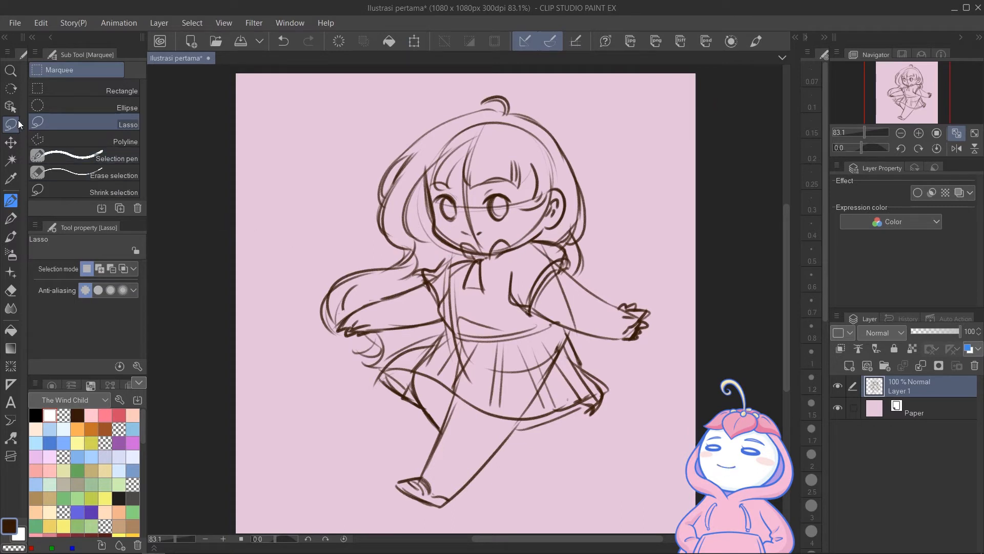
- Shift the whole sketch on Layer 1 slightly left and down on the canvas
left_click(11, 107)
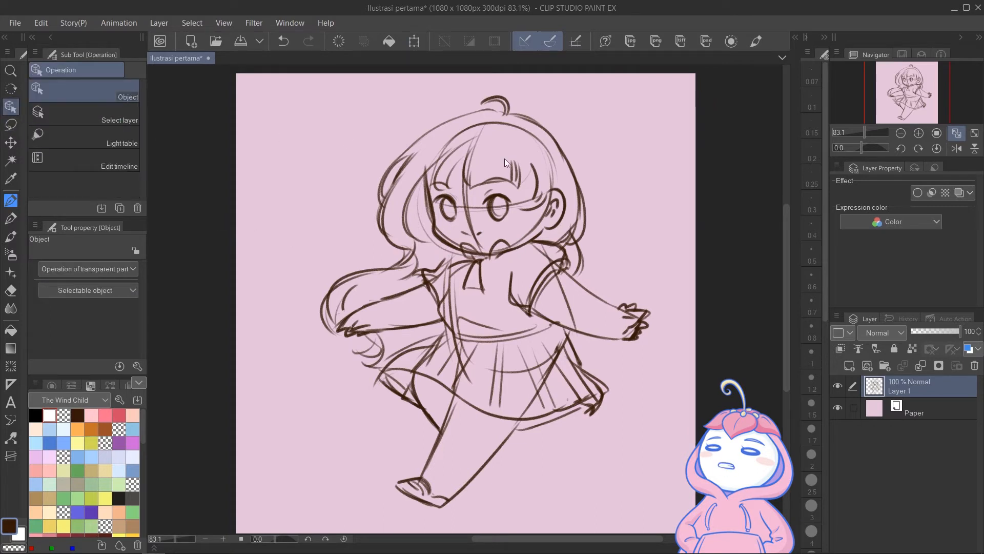
left_click_drag(563, 247, 546, 253)
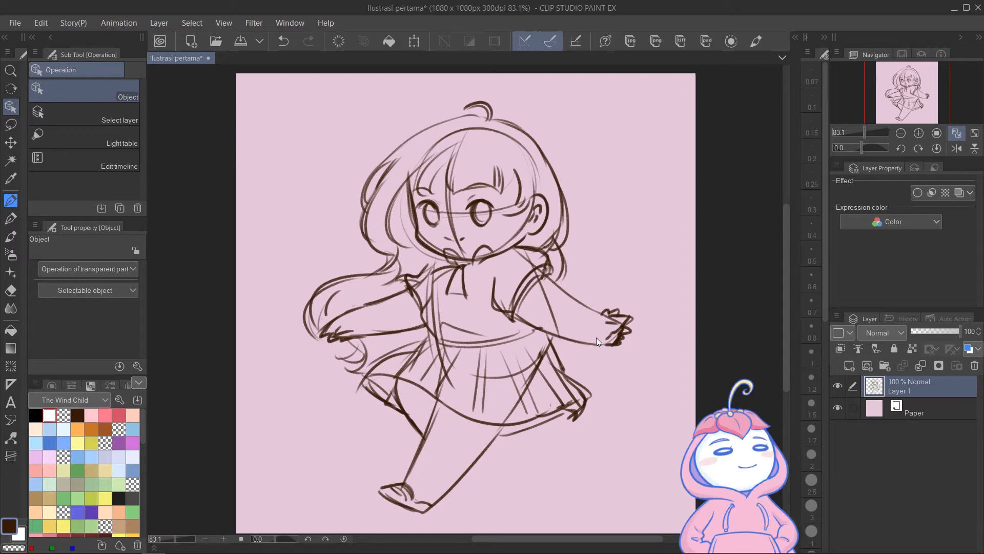
- Add a vector layer above the sketch and name it lineart
left_click(868, 366)
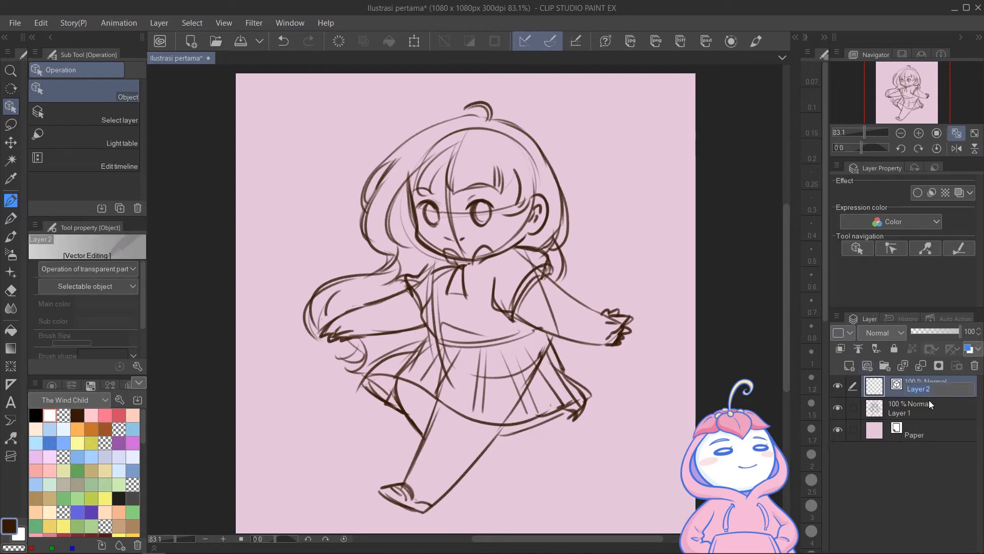
type("line")
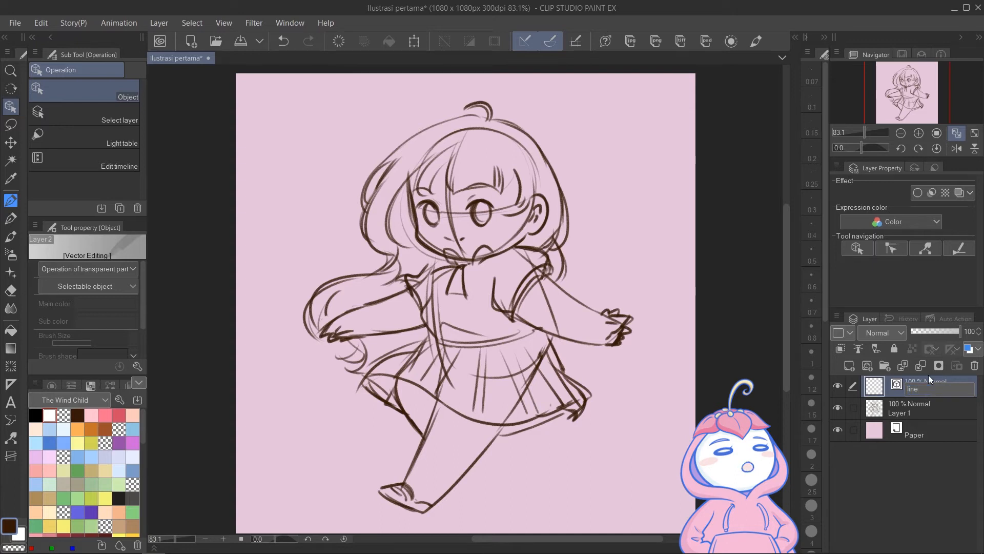
type("art")
key("Return")
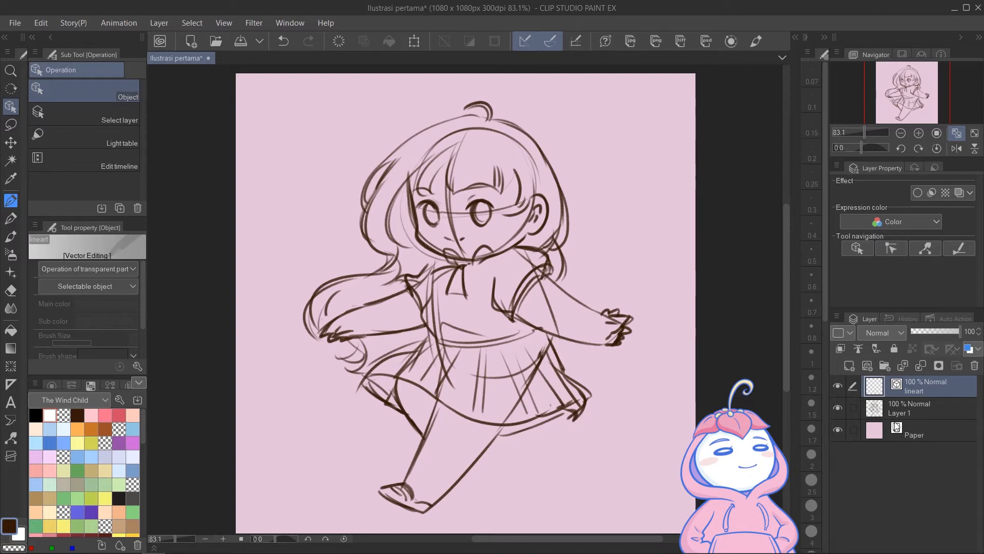
- Show the Layer 1 sketch in blue layer color, lower its opacity to 46%, and lock the layer
left_click(911, 405)
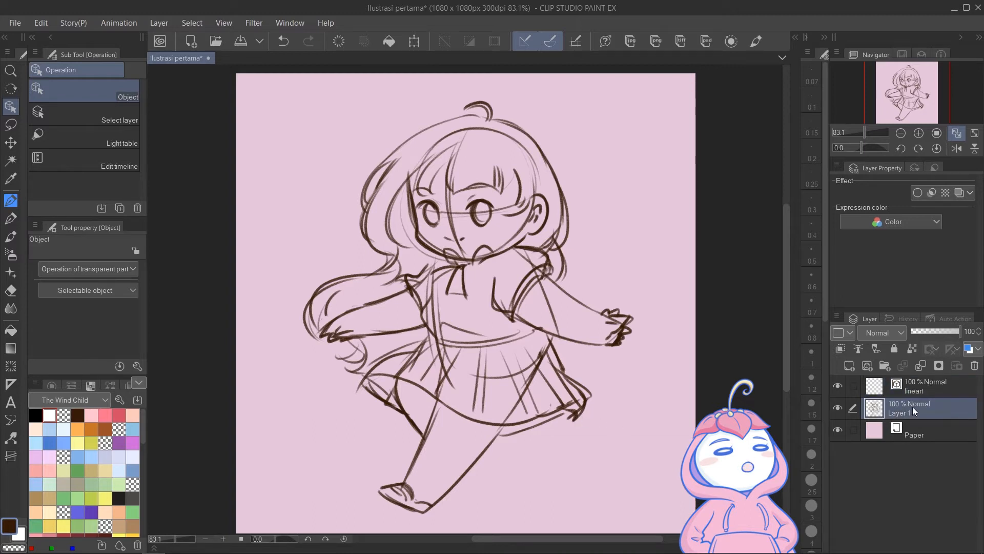
left_click(968, 349)
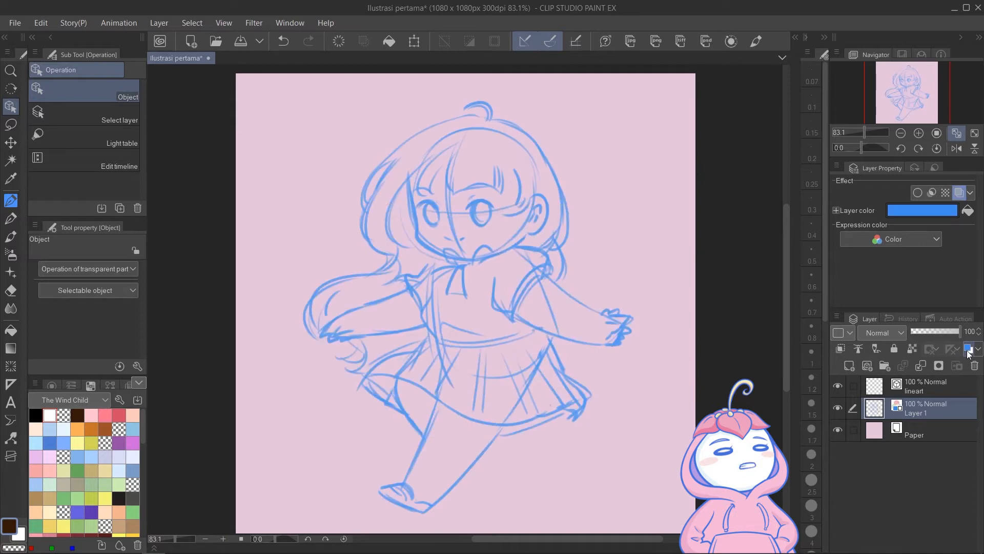
left_click(935, 333)
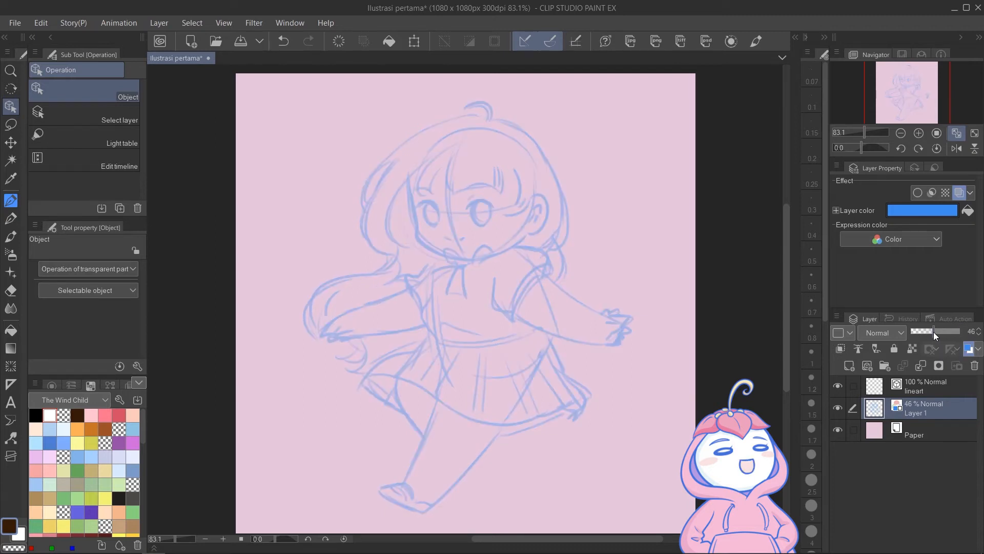
left_click(892, 350)
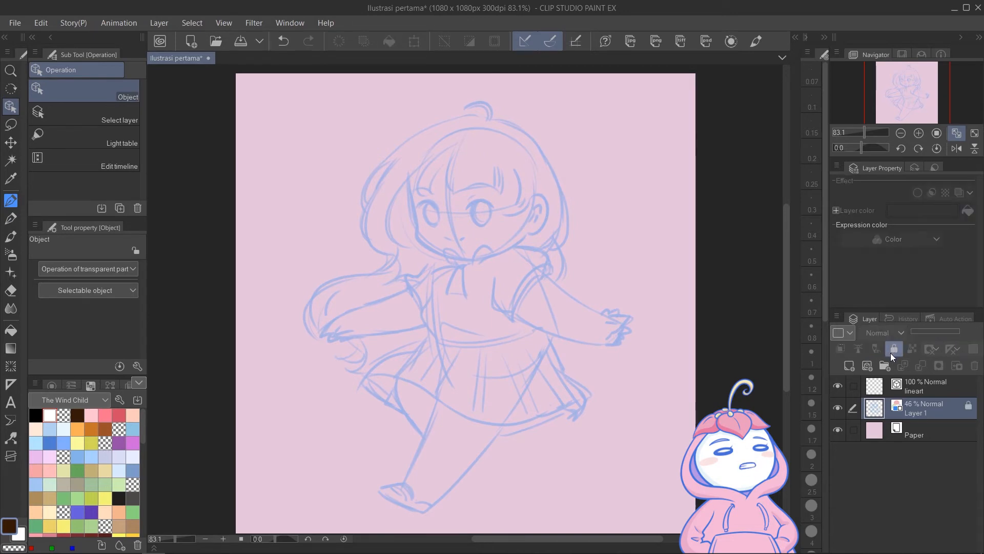
- Set up the G-pen on the lineart layer with dark brown, stabilization 5 and brush size 0.30
left_click(917, 385)
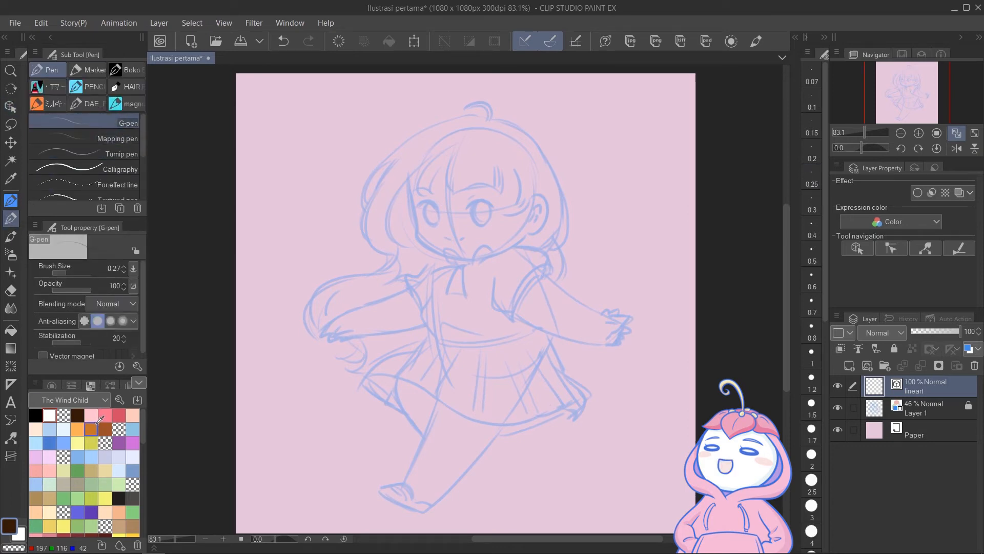
left_click(77, 413)
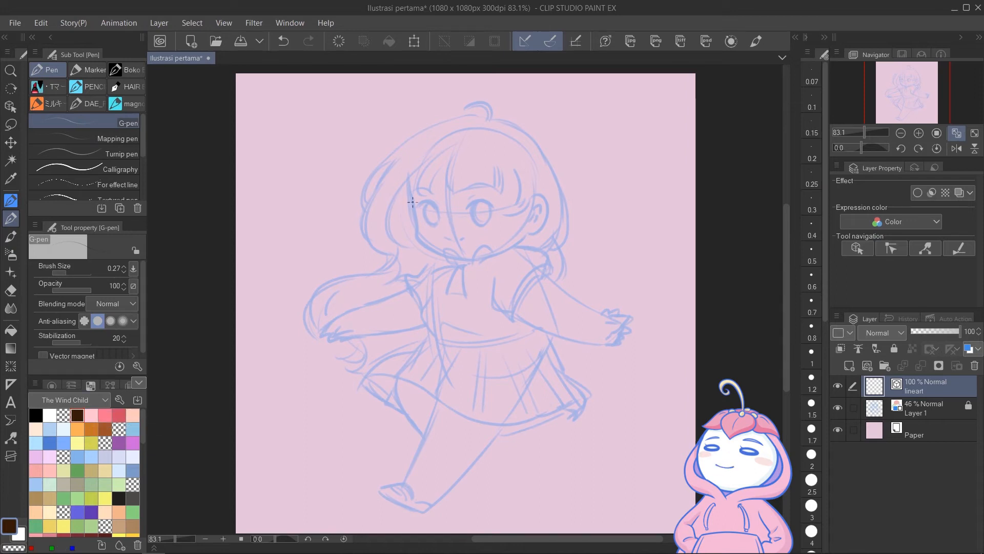
left_click(66, 343)
left_click_drag(66, 347, 71, 348)
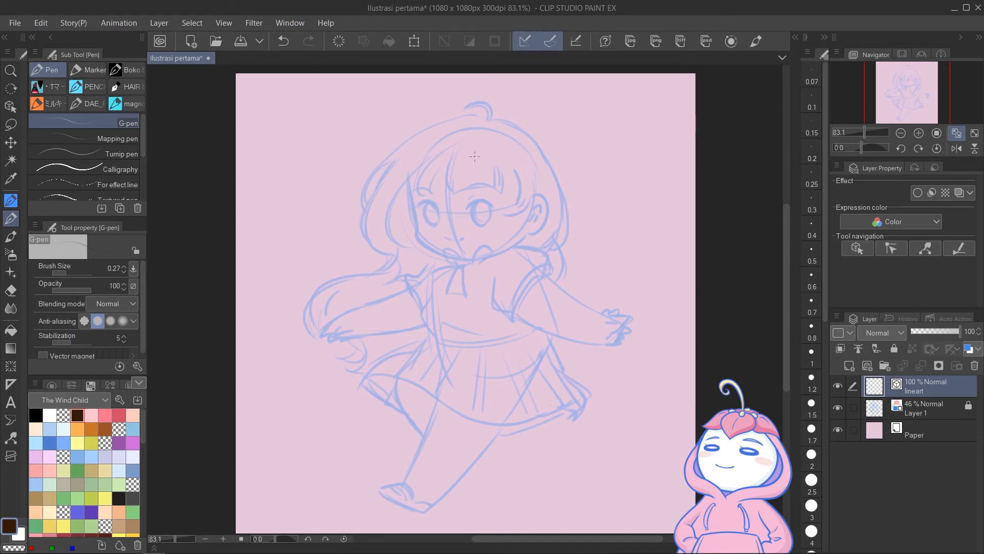
left_click(812, 203)
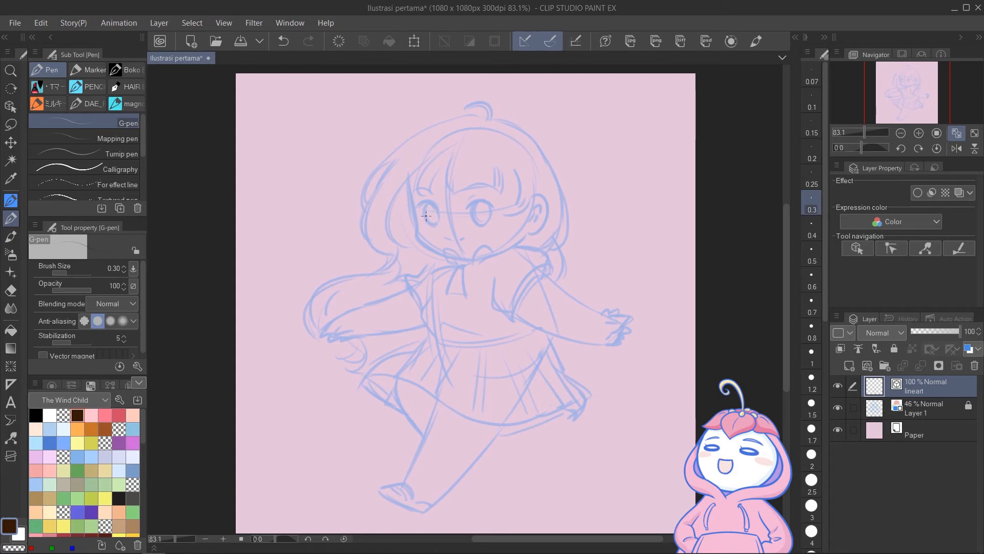
- Try tracing the face outline with the low stabilization, then undo the stroke
scroll(438, 202, "up", 6)
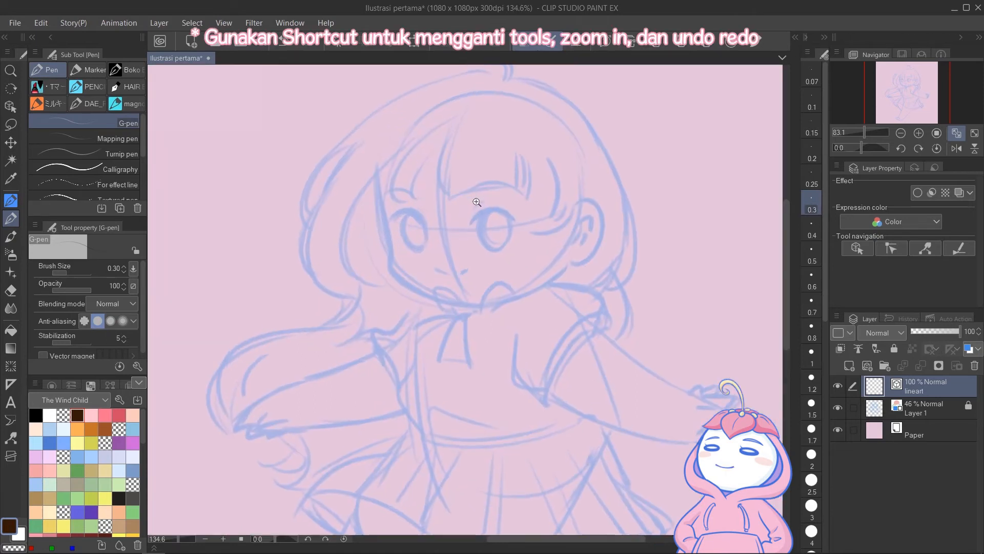
mouse_move(317, 158)
left_mouse_down()
mouse_move(335, 304)
mouse_move(347, 339)
mouse_move(377, 361)
mouse_move(468, 377)
mouse_move(525, 371)
mouse_move(628, 316)
left_mouse_up()
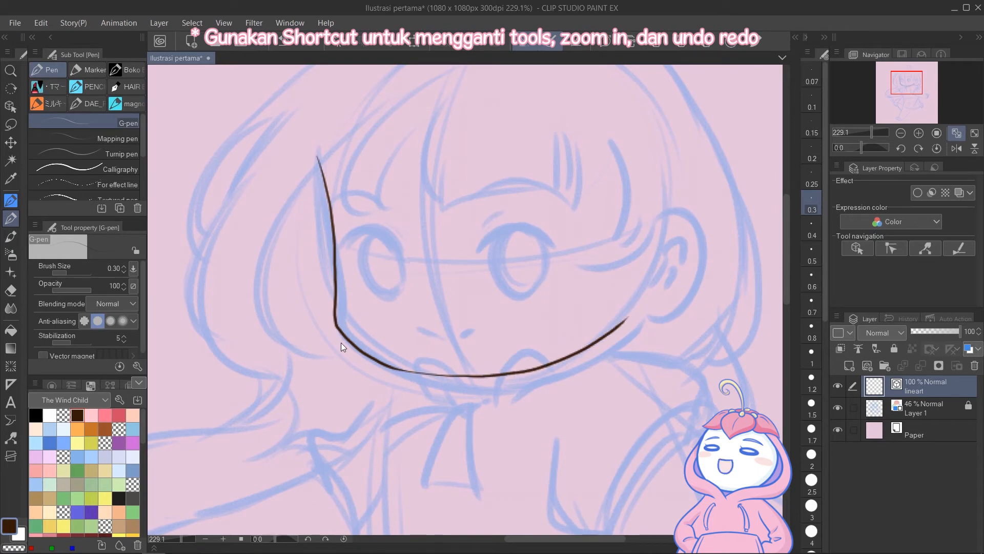
key("ctrl+z")
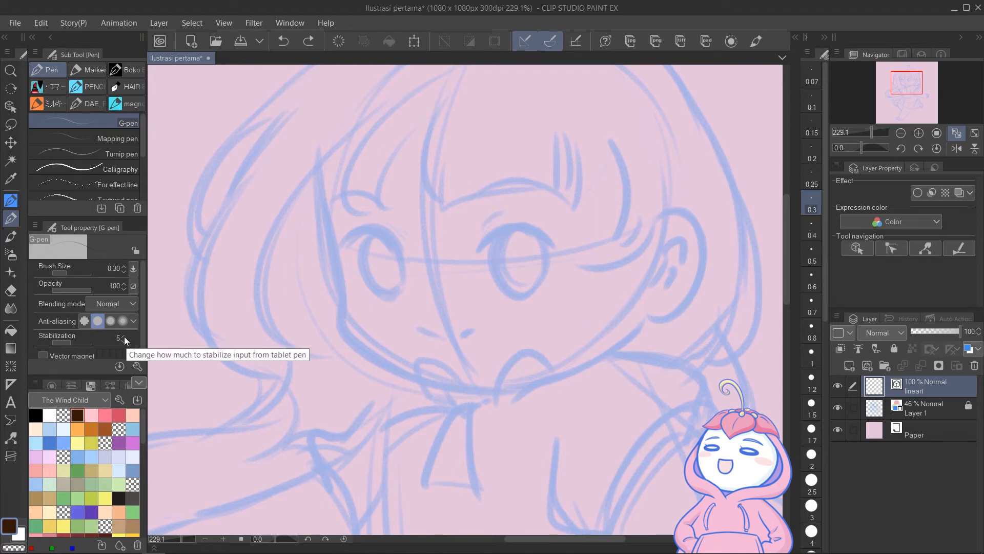
- Set the G-pen stabilization to 20 and trace the face outline from the temple around the chin, redoing the first stroke
left_click_drag(72, 342, 81, 349)
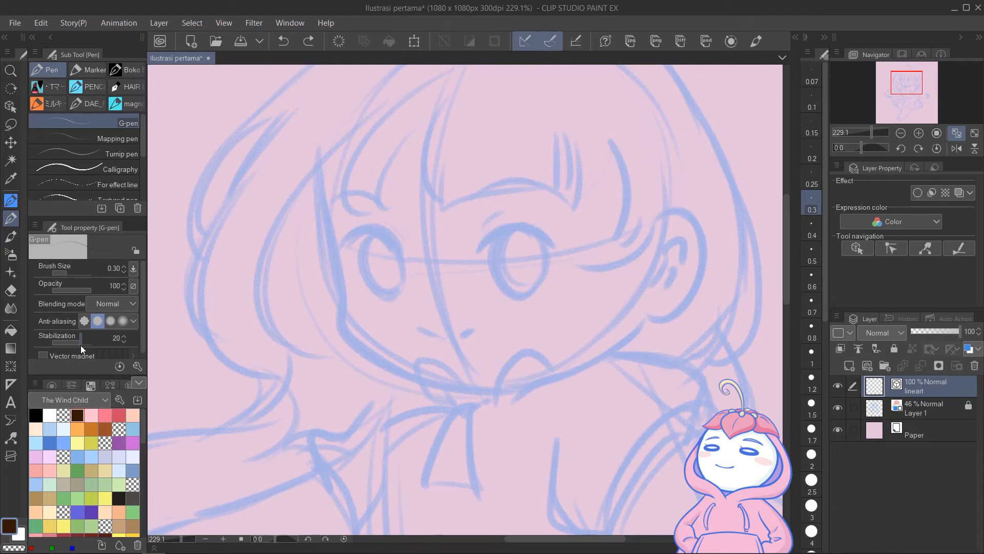
left_click_drag(315, 159, 331, 231)
mouse_move(342, 313)
left_mouse_down()
mouse_move(367, 353)
mouse_move(489, 385)
mouse_move(601, 352)
mouse_move(658, 303)
left_mouse_up()
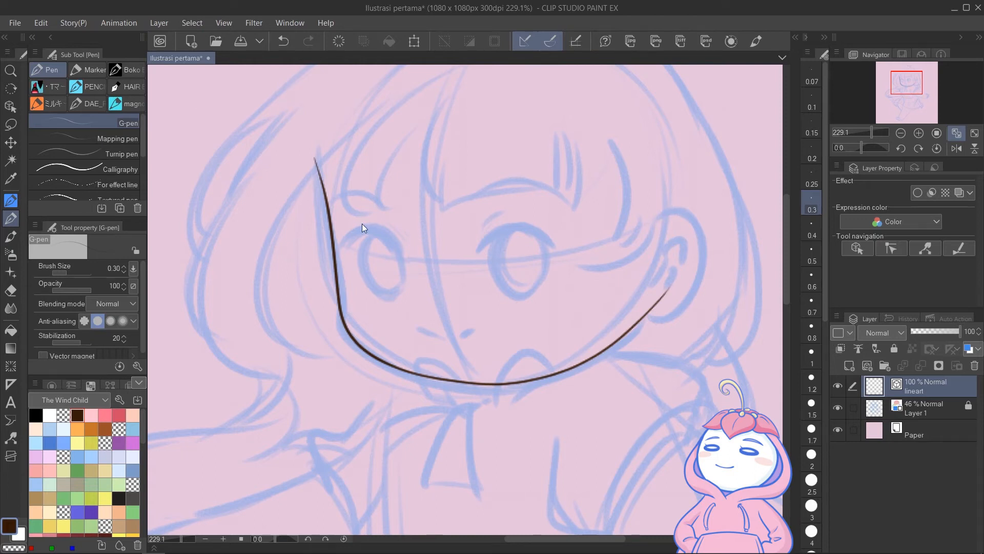
key("ctrl+z")
left_click_drag(316, 157, 335, 296)
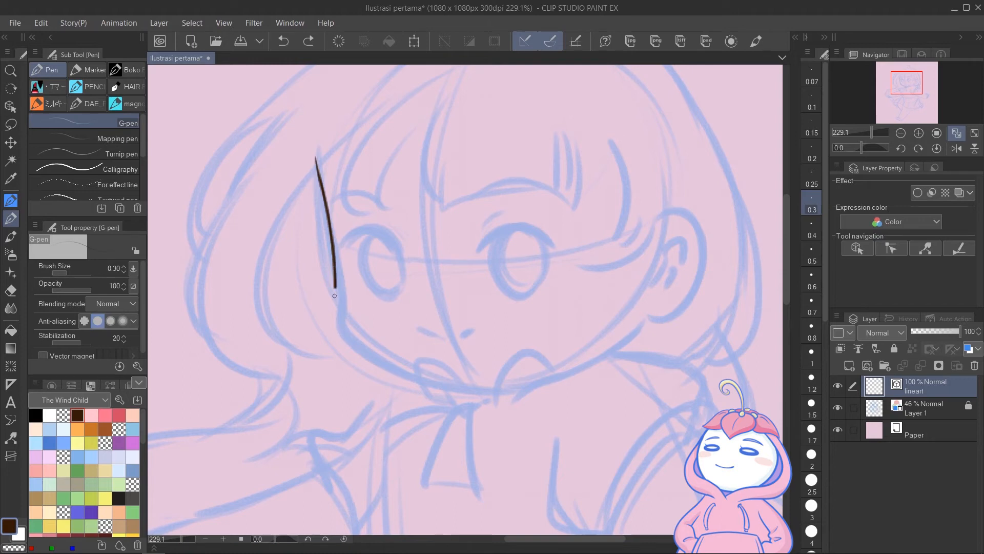
left_click_drag(449, 390, 547, 381)
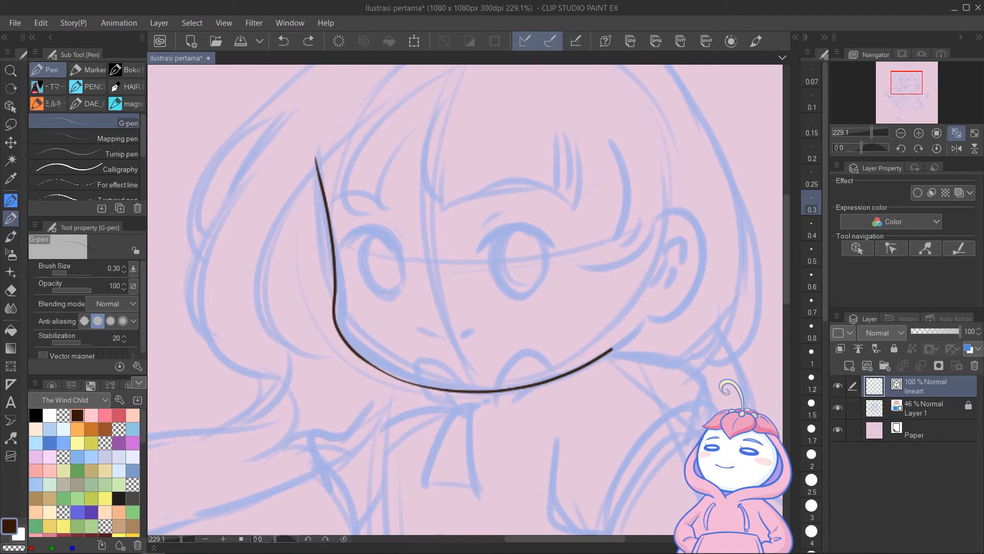
- Ink the ear, eyes, lashes and small mouth over the blue sketch, undoing stray strokes
scroll(475, 292, "up", 2)
left_click_drag(612, 349, 689, 213)
left_click_drag(477, 245, 544, 245)
mouse_move(421, 331)
left_mouse_down()
mouse_move(470, 329)
mouse_move(556, 282)
left_mouse_up()
left_click_drag(495, 284, 487, 359)
left_click_drag(551, 340, 556, 339)
mouse_move(290, 296)
left_mouse_down()
mouse_move(357, 293)
mouse_move(312, 285)
left_mouse_up()
key("ctrl+z")
mouse_move(333, 285)
left_mouse_down()
mouse_move(325, 338)
mouse_move(330, 283)
mouse_move(359, 315)
left_mouse_up()
key("ctrl+z")
left_click_drag(318, 348, 354, 357)
left_click_drag(308, 333, 302, 348)
left_click_drag(300, 286, 321, 299)
mouse_move(467, 281)
left_mouse_down()
mouse_move(446, 291)
mouse_move(462, 333)
left_mouse_up()
- Ink the bangs, the eyebrow area and the side strands framing the face
mouse_move(387, 179)
left_mouse_down()
mouse_move(341, 267)
mouse_move(366, 292)
left_mouse_up()
left_click_drag(387, 296, 562, 296)
left_click_drag(551, 213, 592, 328)
left_click_drag(607, 226, 628, 379)
left_click_drag(674, 298, 615, 400)
mouse_move(659, 312)
left_mouse_down()
mouse_move(598, 379)
mouse_move(615, 334)
left_mouse_up()
left_click_drag(354, 212, 308, 282)
left_click_drag(328, 154, 287, 293)
left_click_drag(322, 184, 251, 308)
left_click_drag(359, 257, 308, 251)
left_click_drag(257, 251, 311, 249)
key("ctrl+z")
left_click_drag(244, 255, 318, 271)
left_click_drag(515, 240, 410, 259)
- Mirror the canvas view and ink the hair outline and strands falling behind the ear
key("h")
scroll(352, 291, "up", 2)
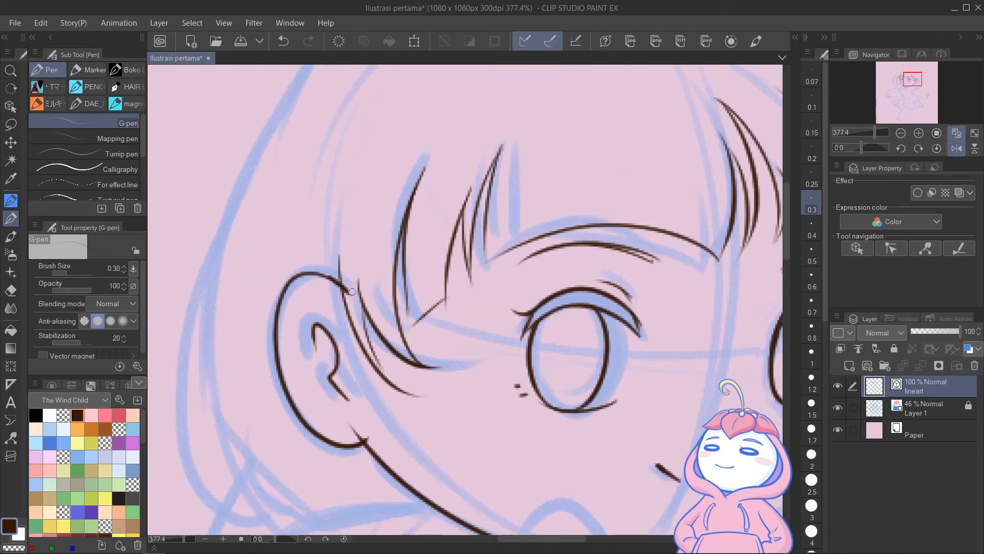
left_click_drag(352, 291, 333, 77)
scroll(333, 256, "down", 3)
left_click_drag(318, 455, 318, 382)
left_click_drag(295, 293, 279, 439)
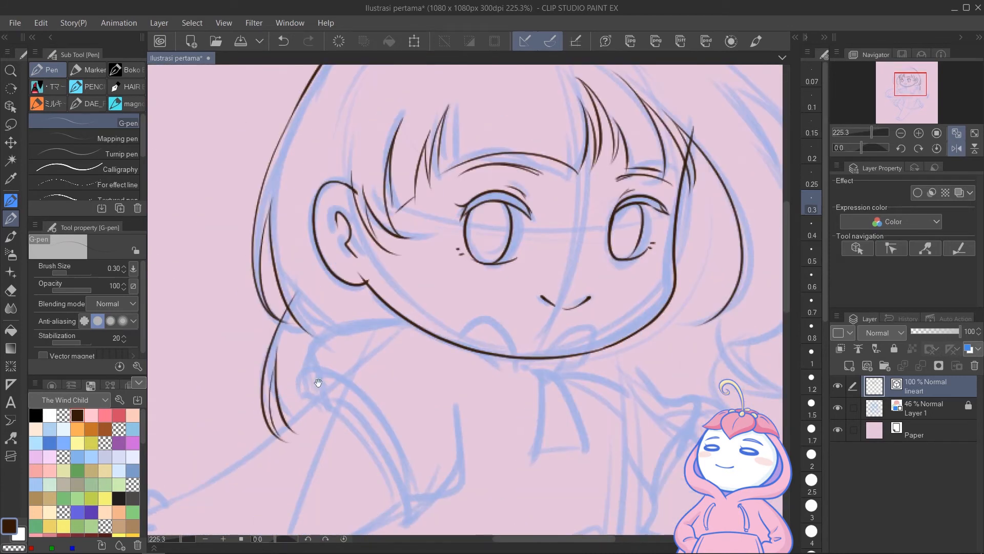
- Return the view to unmirrored and ink the long hair flowing out on the image's left side
left_click_drag(319, 383, 230, 492)
left_click_drag(390, 153, 436, 115)
key("h")
left_click_drag(307, 134, 241, 359)
left_click_drag(323, 251, 241, 359)
left_click_drag(266, 441, 266, 216)
left_click_drag(462, 266, 241, 430)
left_click_drag(359, 261, 320, 277)
left_click_drag(380, 284, 264, 380)
- Ink the neck bow, the collar and the shirt sleeve on the image's left side
scroll(332, 384, "up", 1)
mouse_move(366, 399)
left_mouse_down()
mouse_move(254, 440)
mouse_move(413, 374)
mouse_move(413, 513)
left_mouse_up()
scroll(462, 257, "up", 1)
left_click_drag(471, 272, 551, 251)
mouse_move(446, 286)
left_mouse_down()
mouse_move(448, 296)
mouse_move(433, 283)
left_mouse_up()
left_click_drag(447, 290, 400, 389)
mouse_move(433, 284)
left_mouse_down()
mouse_move(385, 246)
mouse_move(426, 280)
mouse_move(345, 312)
left_mouse_up()
mouse_move(364, 327)
left_mouse_down()
mouse_move(322, 216)
mouse_move(285, 402)
left_mouse_up()
scroll(307, 308, "down", 2)
scroll(410, 231, "up", 2)
- Ink the outstretched arm and the hand with its fingers on the image's left side
mouse_move(485, 170)
left_mouse_down()
mouse_move(392, 223)
mouse_move(424, 328)
left_mouse_up()
mouse_move(363, 259)
left_mouse_down()
mouse_move(430, 353)
mouse_move(445, 398)
mouse_move(653, 285)
left_mouse_up()
scroll(426, 348, "up", 1)
left_click_drag(220, 323, 216, 351)
key("ctrl+z")
left_click_drag(277, 277, 228, 344)
left_click_drag(296, 290, 336, 330)
left_click_drag(238, 353, 330, 362)
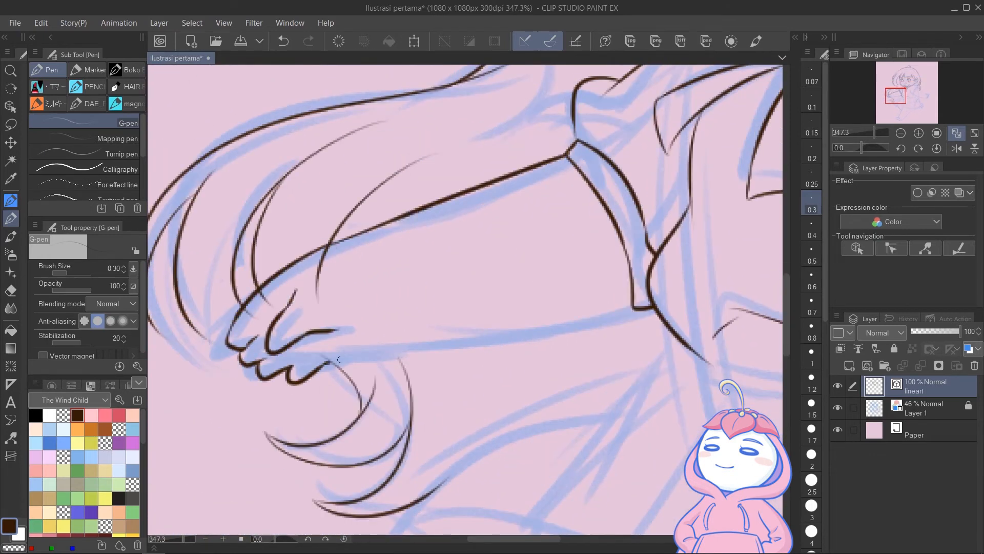
- Ink the shirt's shoulder, sleeve and cuff on the image's right side
scroll(338, 360, "down", 3)
scroll(425, 287, "up", 3)
left_click_drag(436, 255, 418, 320)
left_click_drag(589, 227, 566, 277)
scroll(462, 298, "up", 1)
left_click_drag(356, 438, 395, 458)
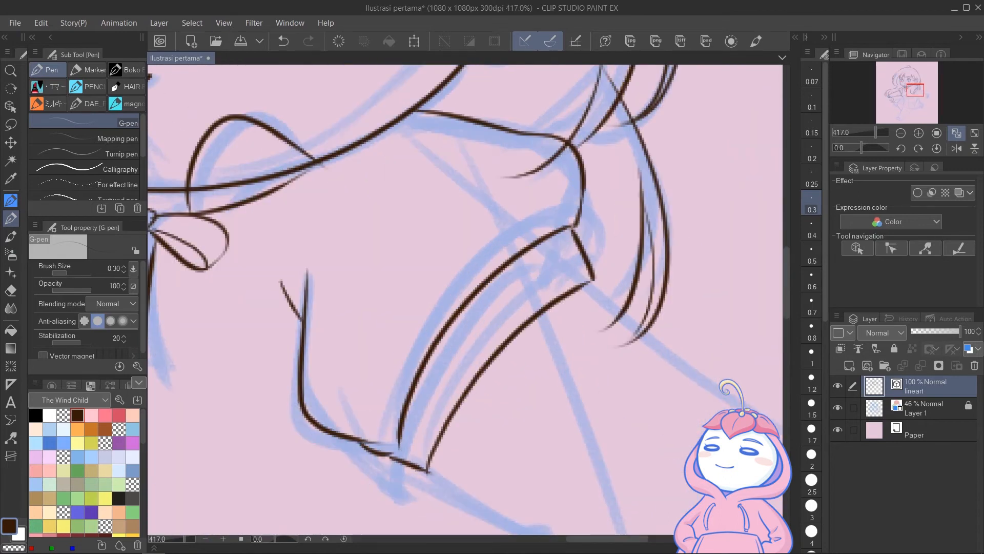
- Ink the skirt's waistband, wavy hem and the pleats on its left side
scroll(411, 308, "down", 3)
scroll(410, 308, "up", 2)
mouse_move(410, 308)
left_mouse_down()
mouse_move(390, 266)
mouse_move(415, 248)
left_mouse_up()
mouse_move(412, 264)
left_mouse_down()
mouse_move(264, 342)
mouse_move(388, 464)
left_mouse_up()
left_click_drag(255, 359, 435, 392)
left_click_drag(441, 291, 348, 255)
left_click_drag(392, 210, 287, 289)
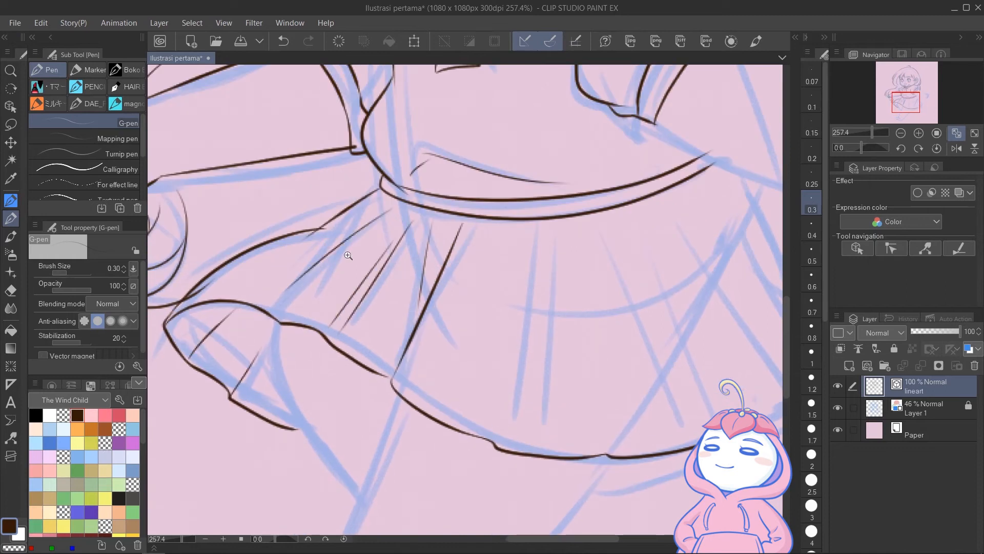
- Ink the arm on the image's right side and the pleats across the rest of the skirt
scroll(348, 256, "up", 1)
left_click_drag(348, 255, 644, 307)
mouse_move(636, 272)
left_mouse_down()
mouse_move(611, 329)
mouse_move(513, 359)
left_mouse_up()
left_click_drag(513, 308, 553, 315)
mouse_move(245, 249)
left_mouse_down()
mouse_move(567, 359)
mouse_move(646, 318)
mouse_move(682, 231)
left_mouse_up()
scroll(567, 359, "down", 2)
left_click_drag(500, 218, 543, 382)
left_click_drag(469, 232, 515, 385)
left_click_drag(430, 244, 445, 397)
left_click_drag(483, 238, 533, 384)
- Ink the outlines of both legs below the skirt
mouse_move(386, 252)
left_mouse_down()
mouse_move(367, 400)
mouse_move(359, 307)
left_mouse_up()
left_click_drag(390, 277, 294, 396)
left_click_drag(333, 400, 334, 215)
left_click_drag(651, 191, 542, 337)
- Ink the front foot's shoe with its sole, opening and inner detail lines
scroll(542, 337, "up", 3)
mouse_move(415, 401)
left_mouse_down()
mouse_move(363, 316)
mouse_move(476, 410)
left_mouse_up()
left_click_drag(238, 353, 490, 461)
left_click_drag(308, 359, 462, 303)
left_click_drag(395, 384, 502, 410)
left_click_drag(559, 260, 539, 281)
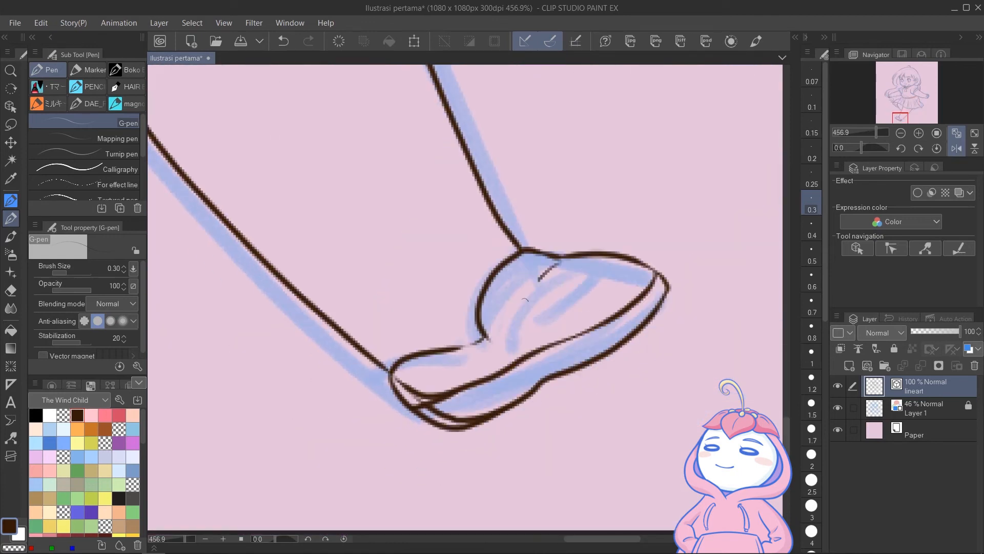
scroll(525, 300, "down", 6)
scroll(493, 355, "up", 3)
scroll(494, 355, "down", 3)
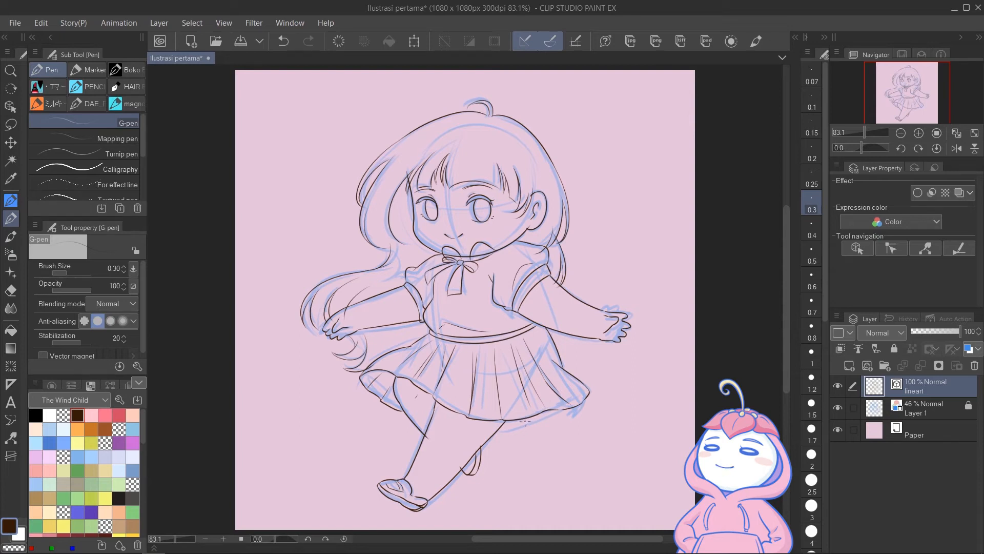
- Hide the Layer 1 sketch and set the Hard eraser to vector erasing up to intersections
left_click(837, 408)
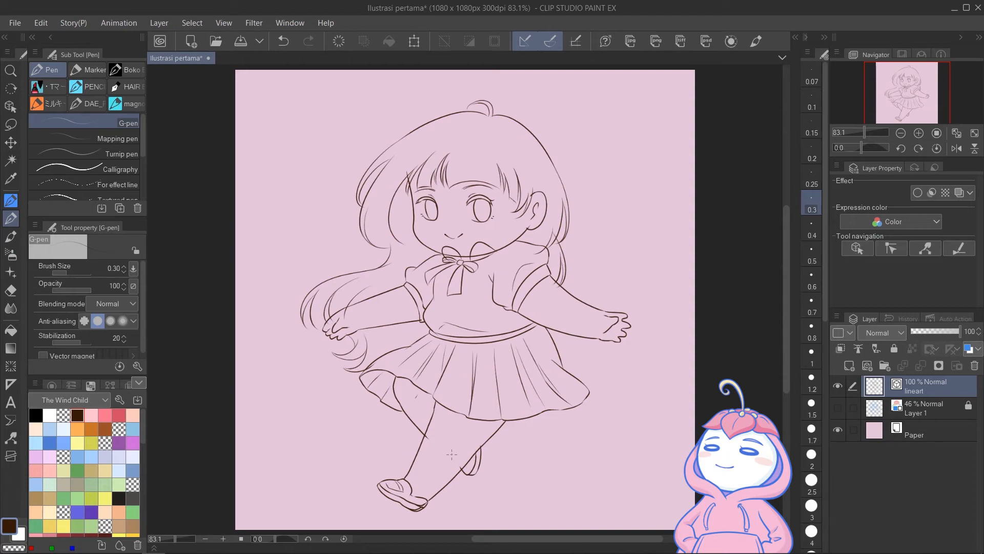
left_click(10, 291)
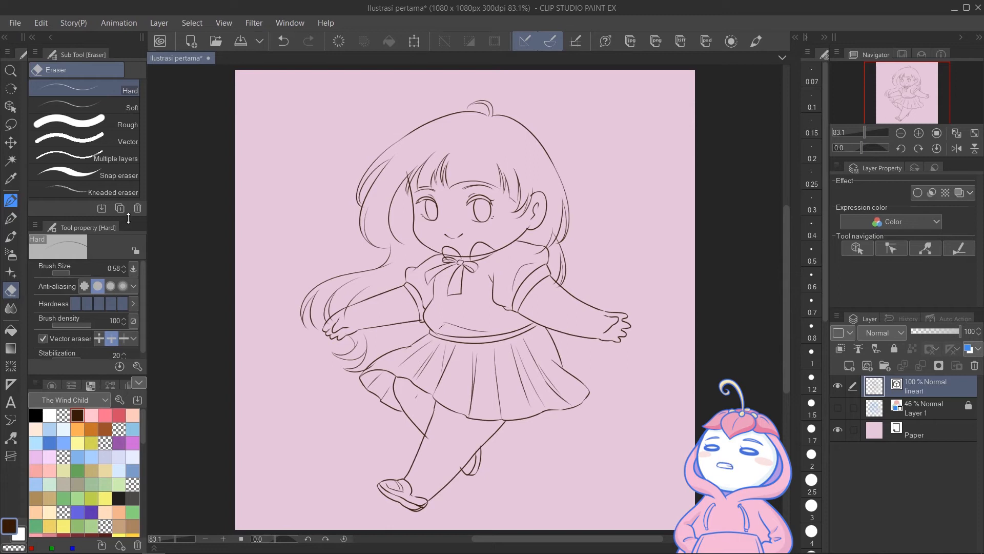
left_click_drag(128, 219, 129, 206)
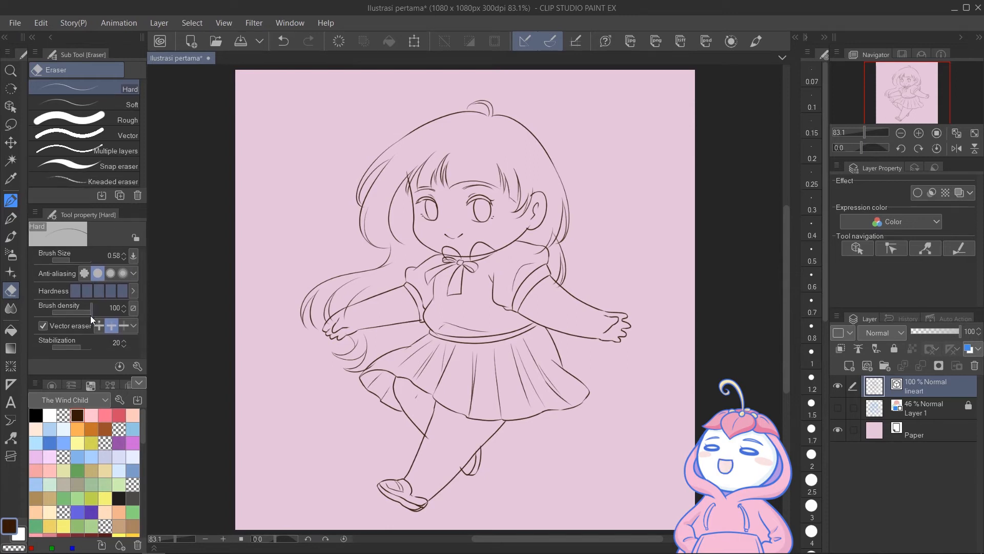
left_click(113, 329)
- Erase the overlapping line segments on the legs and at the heel of the front shoe
scroll(461, 492, "up", 5)
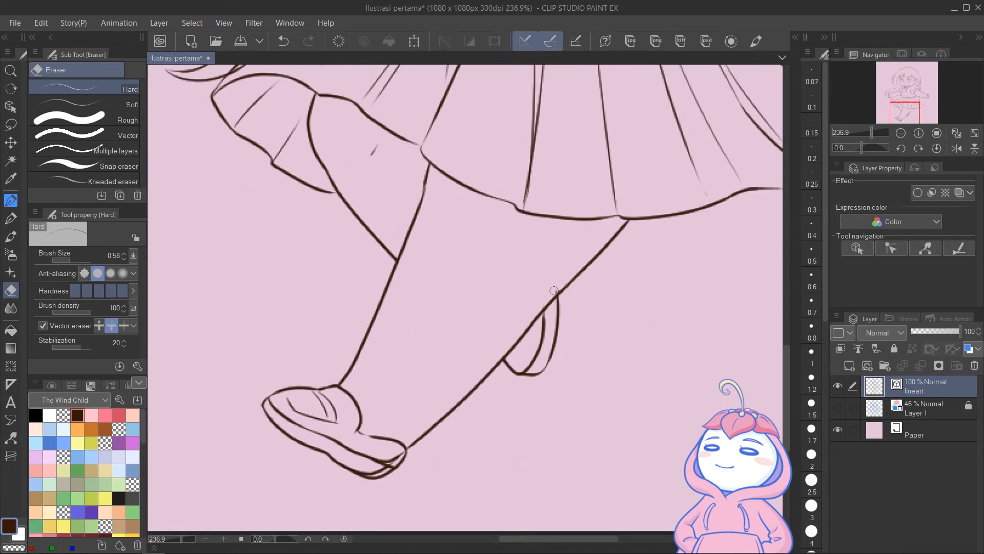
left_click_drag(387, 380, 410, 354)
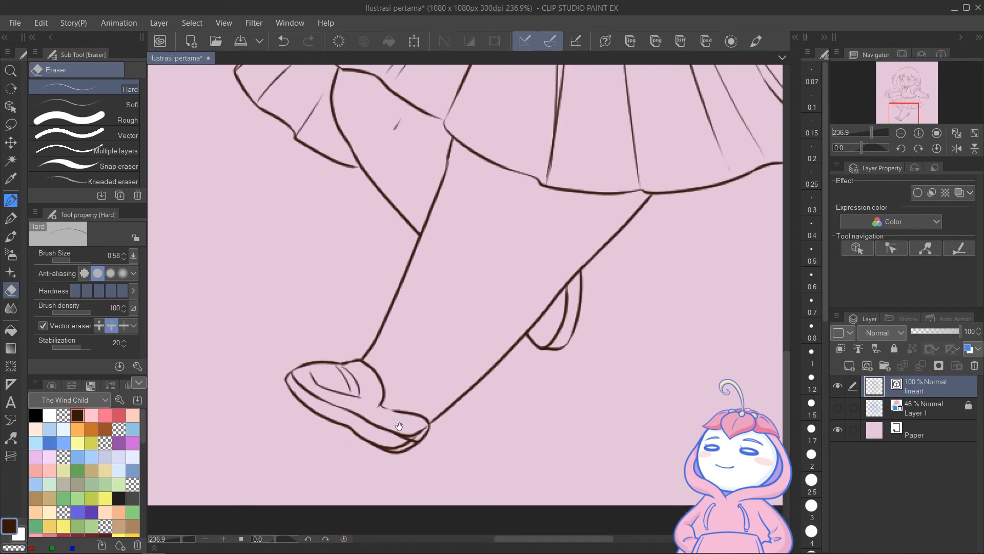
left_click(415, 433)
left_click(401, 447)
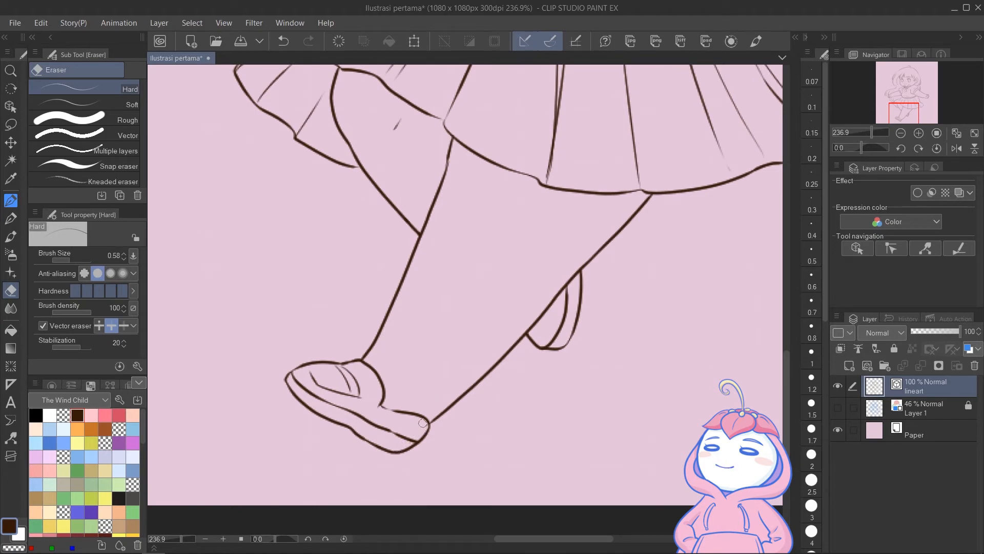
- Erase the remaining overshooting and crossing line ends across the rest of the figure
mouse_move(409, 321)
left_mouse_down()
mouse_move(399, 325)
mouse_move(408, 423)
left_mouse_up()
left_click_drag(369, 333, 392, 390)
left_click_drag(264, 255, 326, 347)
left_click_drag(321, 314, 252, 420)
left_click_drag(389, 329, 225, 229)
left_click_drag(359, 172, 423, 366)
left_click_drag(359, 205, 359, 328)
left_click_drag(641, 461, 523, 326)
scroll(550, 272, "down", 2)
left_click_drag(611, 455, 583, 325)
key("ctrl+0")
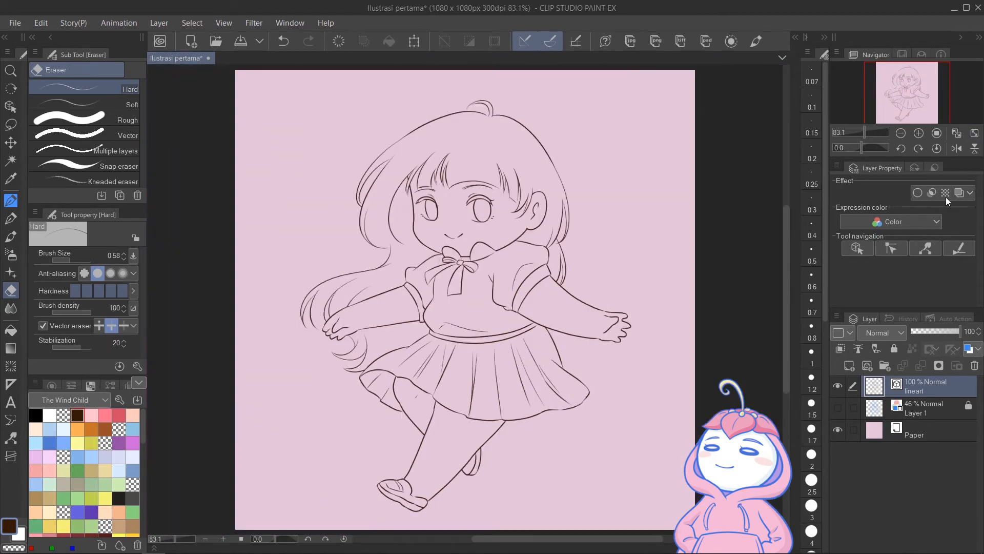
- Add a raster layer between the lineart and Layer 1 and name it color
key("p")
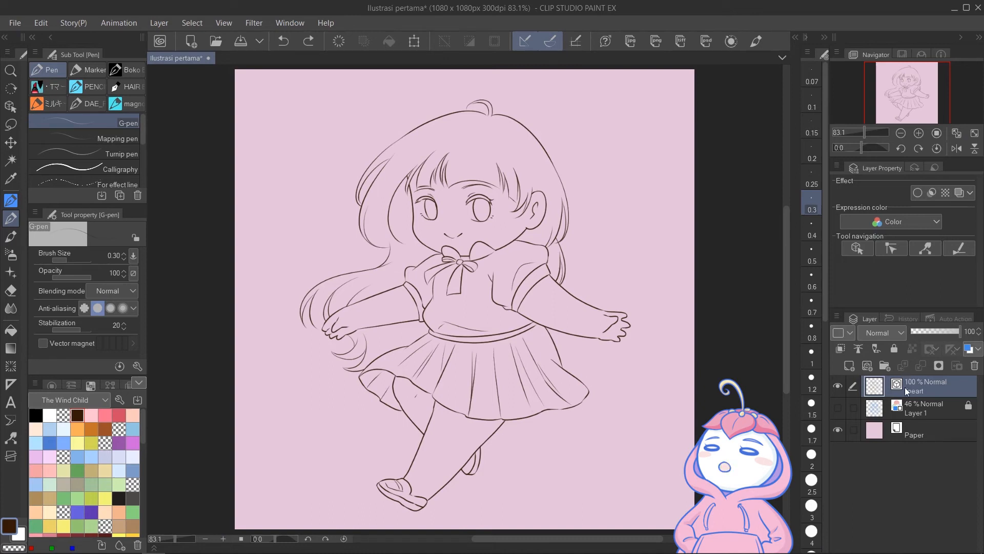
left_click(911, 413)
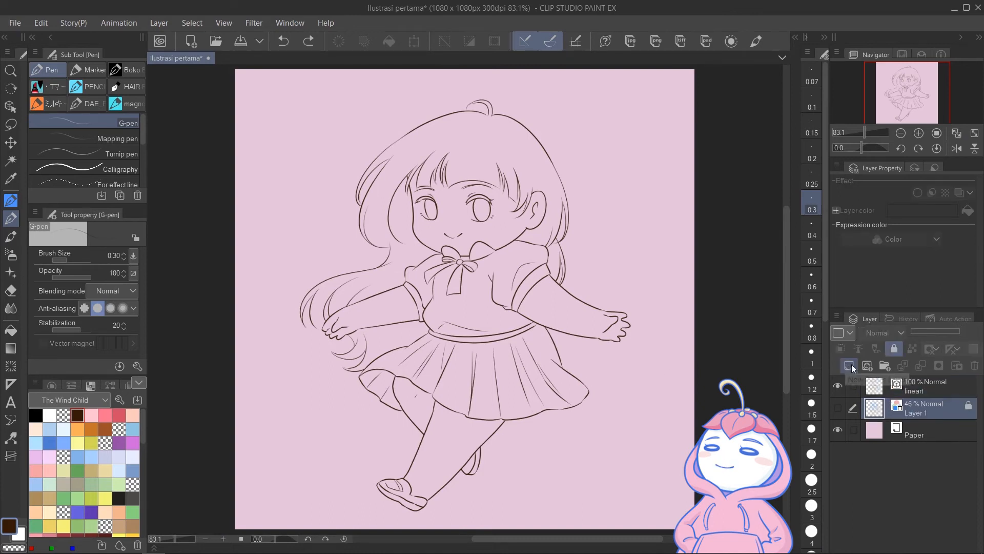
left_click(853, 367)
double_click(906, 413)
type("color")
key("Return")
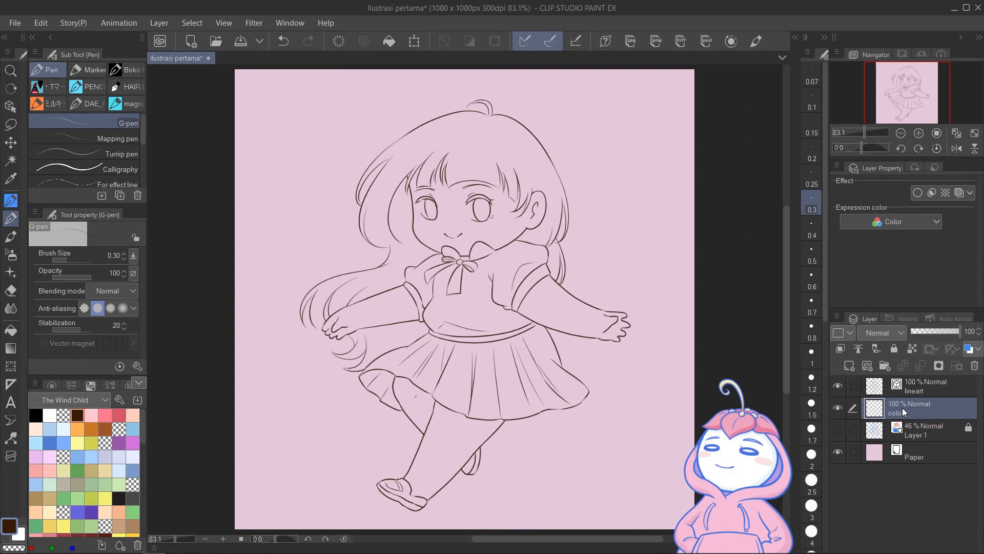
- Ready the Fill tool, referring to other layers, with a pale peach skin colour
left_click(11, 331)
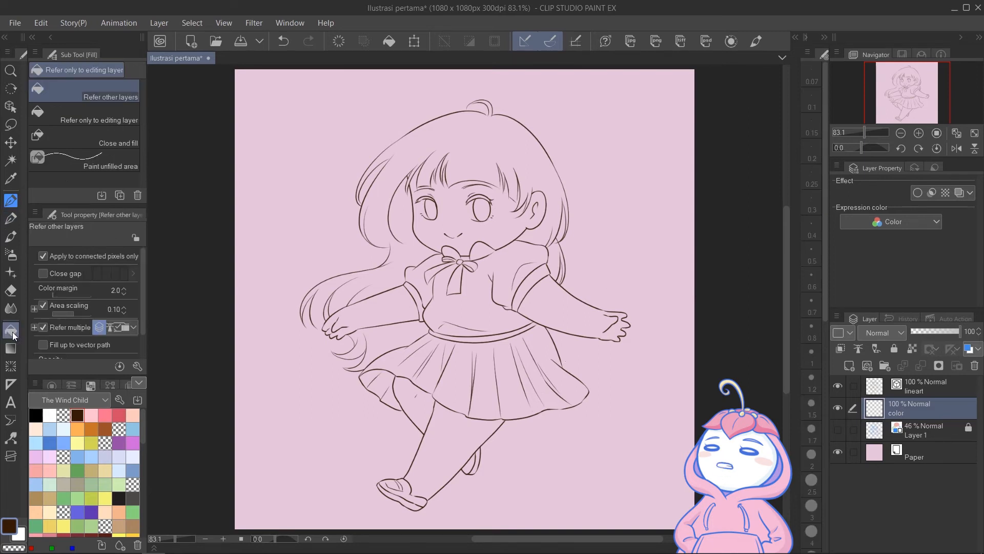
left_click(36, 428)
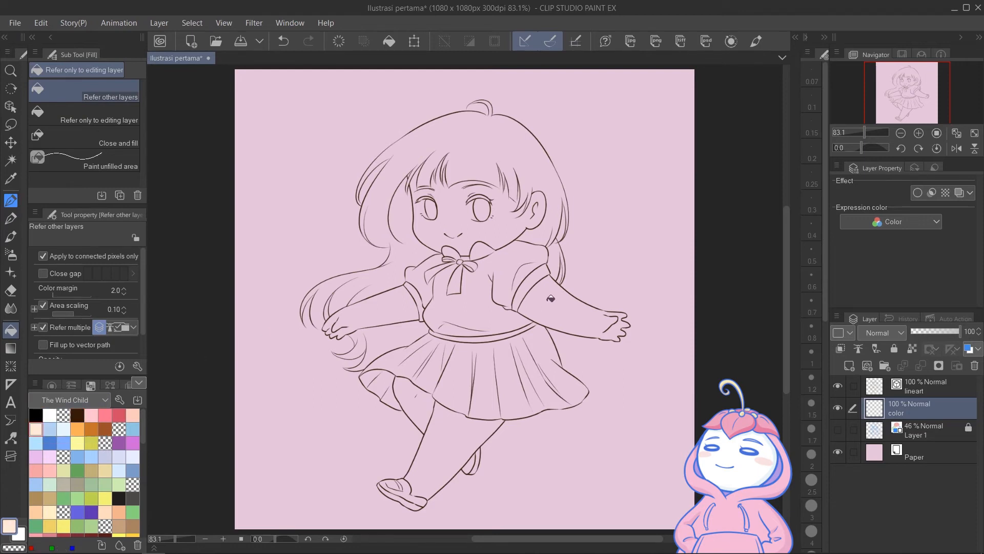
- Try filling both arms and both legs with the peach skin colour one area at a time
left_click(554, 300)
left_click(393, 307)
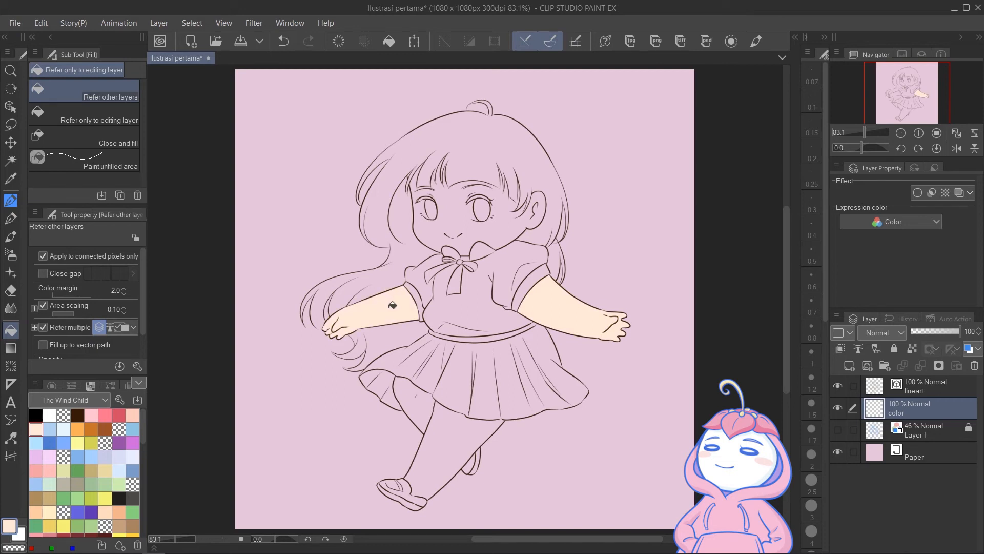
left_click(438, 431)
left_click(429, 410)
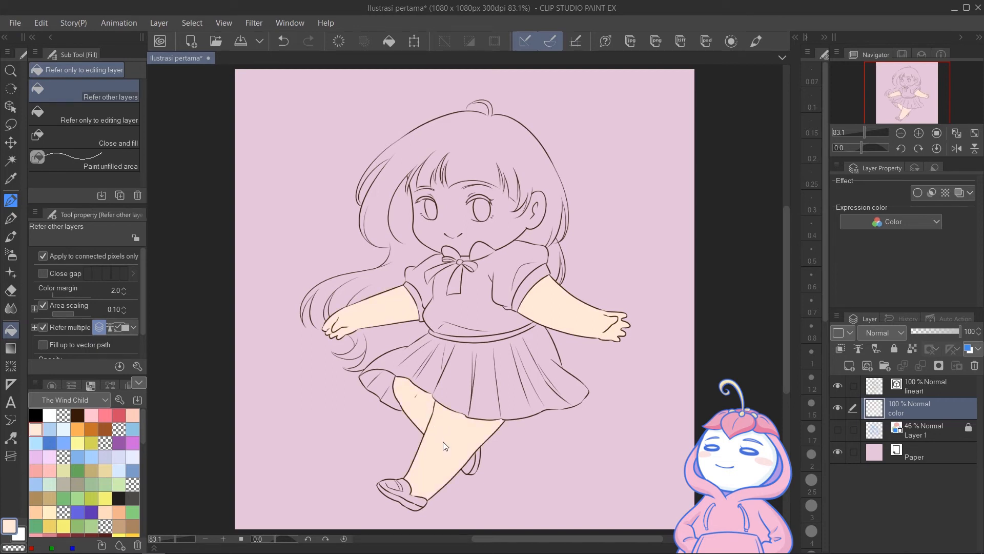
- Undo the four skin fills on the arms and legs
key("ctrl+z")
key("ctrl+z")
key("ctrl+z")
key("ctrl+z")
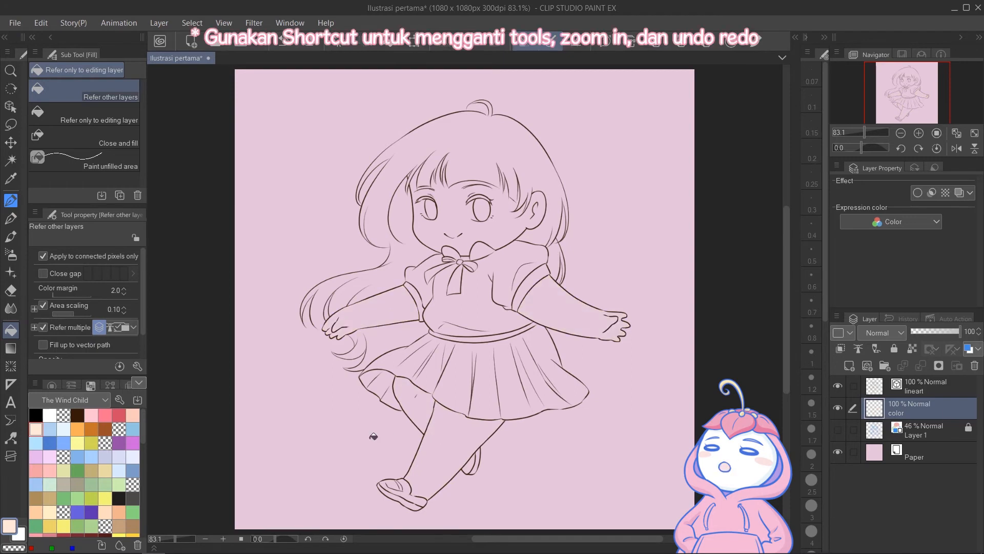
- Encircle the whole figure with Close and fill to flood its closed areas with the peach skin colour
left_click(87, 146)
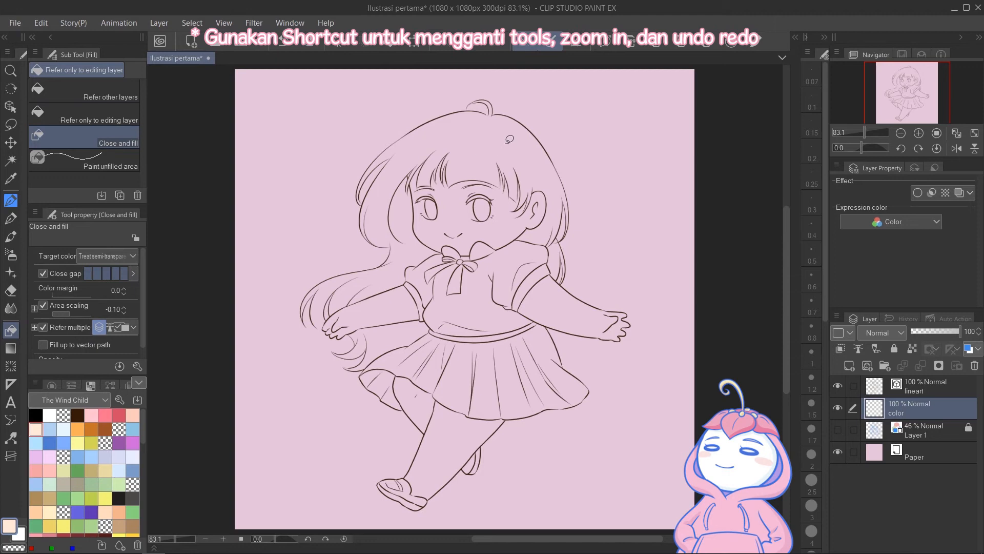
mouse_move(574, 121)
left_mouse_down()
mouse_move(560, 99)
mouse_move(230, 287)
mouse_move(303, 502)
mouse_move(559, 506)
mouse_move(695, 303)
mouse_move(682, 174)
left_mouse_up()
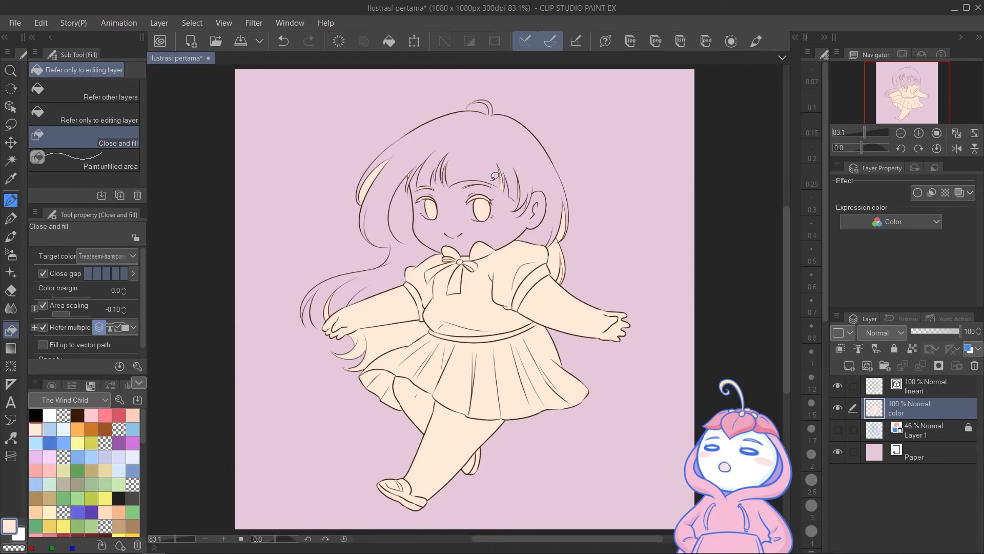
- Close the outline gaps at the hair tuft and at the hair ends beside the hand with thin G-pen strokes
key("p")
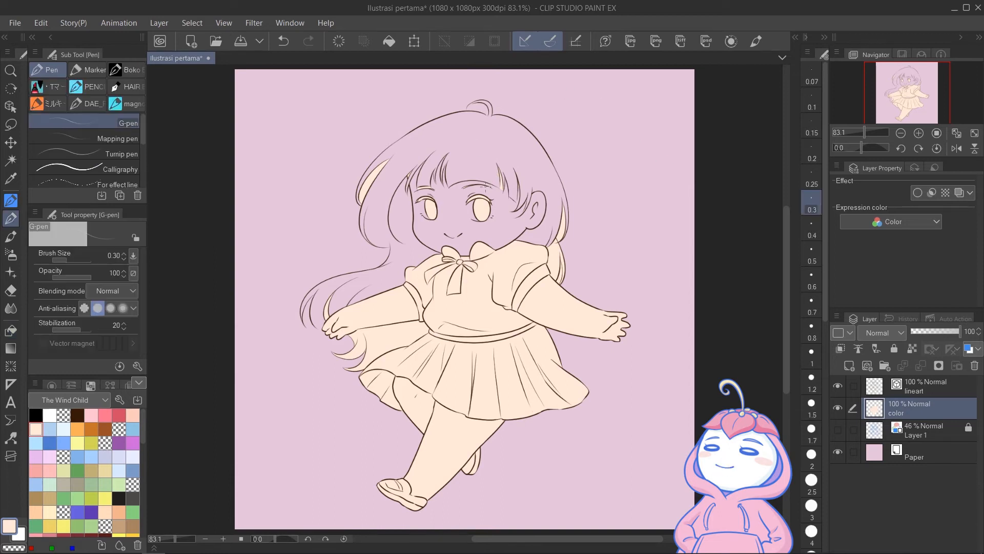
scroll(482, 120, "up", 8)
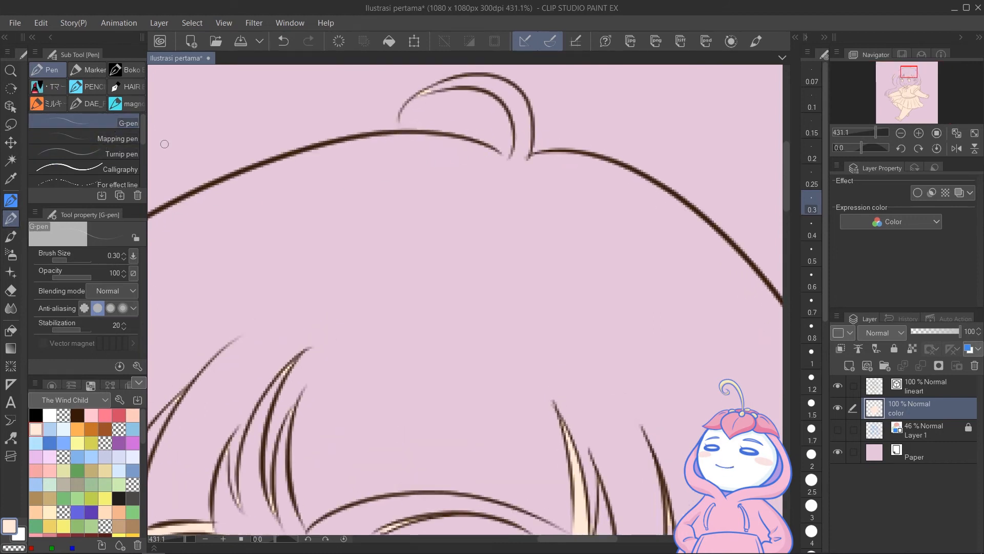
left_click_drag(498, 156, 502, 158)
scroll(488, 212, "down", 3)
mouse_move(237, 440)
left_mouse_down()
mouse_move(241, 302)
mouse_move(303, 228)
mouse_move(481, 126)
mouse_move(506, 101)
left_mouse_up()
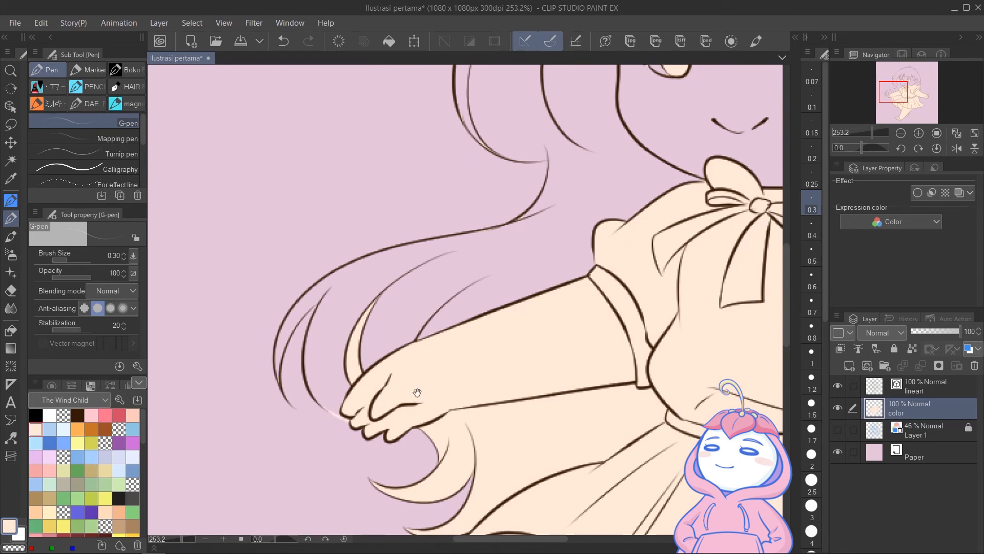
- Use Close and fill around the whole character again to fill the remaining hair and face areas with peach
scroll(417, 392, "down", 8)
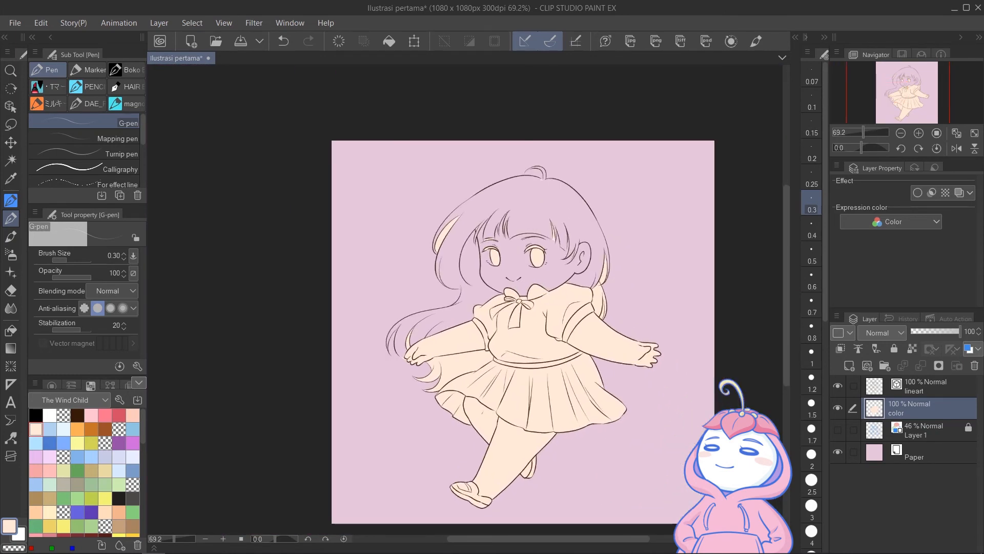
key("g")
mouse_move(630, 181)
left_mouse_down()
mouse_move(355, 257)
mouse_move(469, 398)
mouse_move(673, 212)
mouse_move(665, 264)
left_mouse_up()
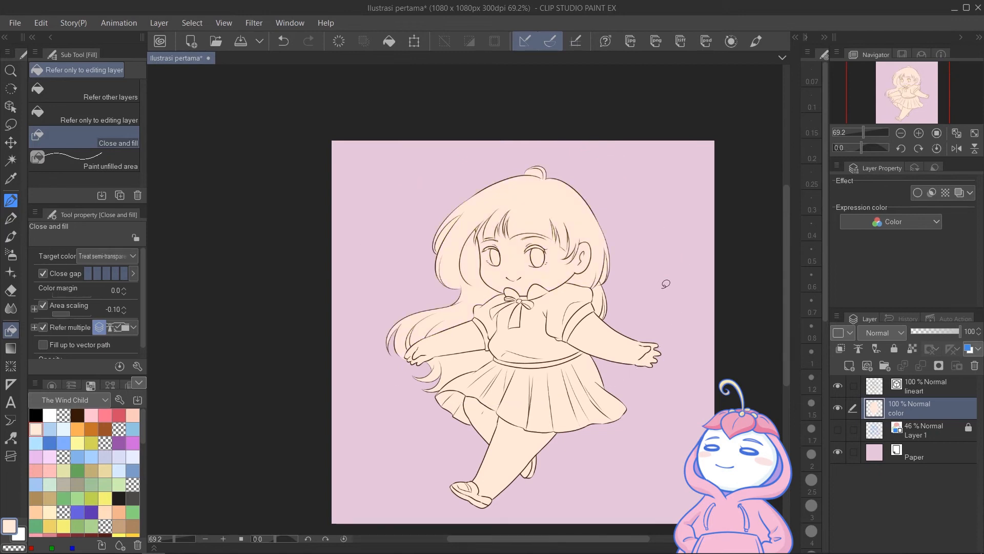
- Clear the excess peach inside the hair tuft, using Auto select referring to other layers and the Hard eraser
scroll(577, 273, "up", 3)
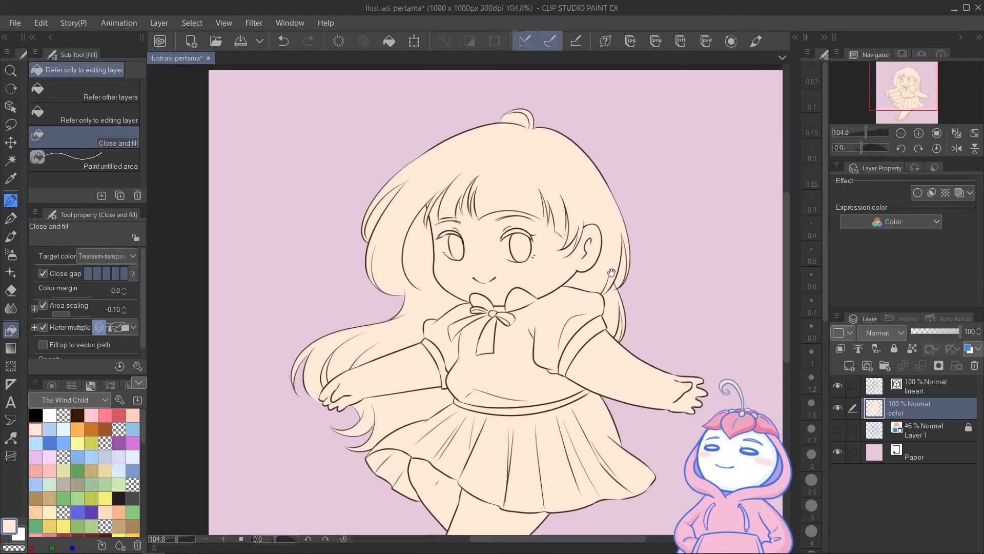
left_click(10, 160)
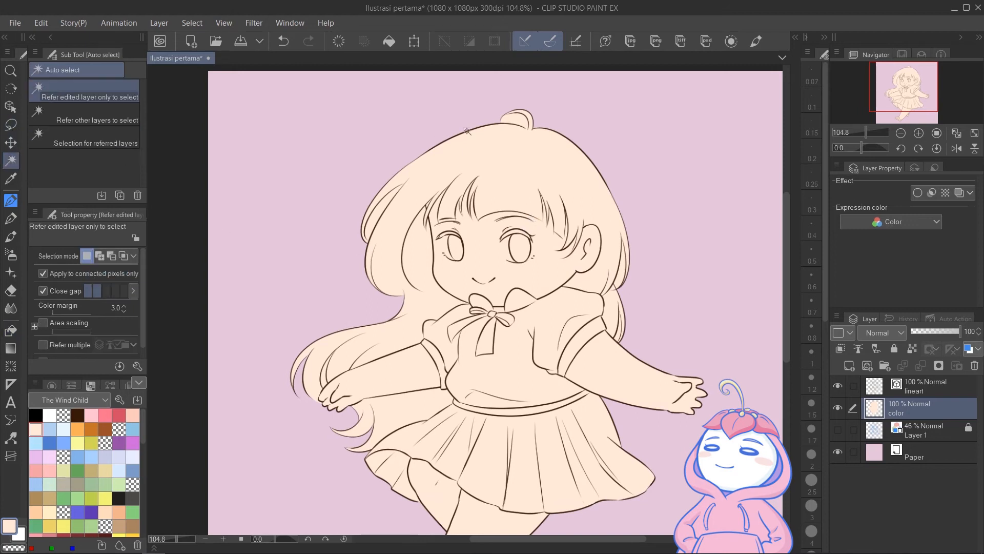
left_click(84, 114)
left_click(519, 120)
key("ctrl+z")
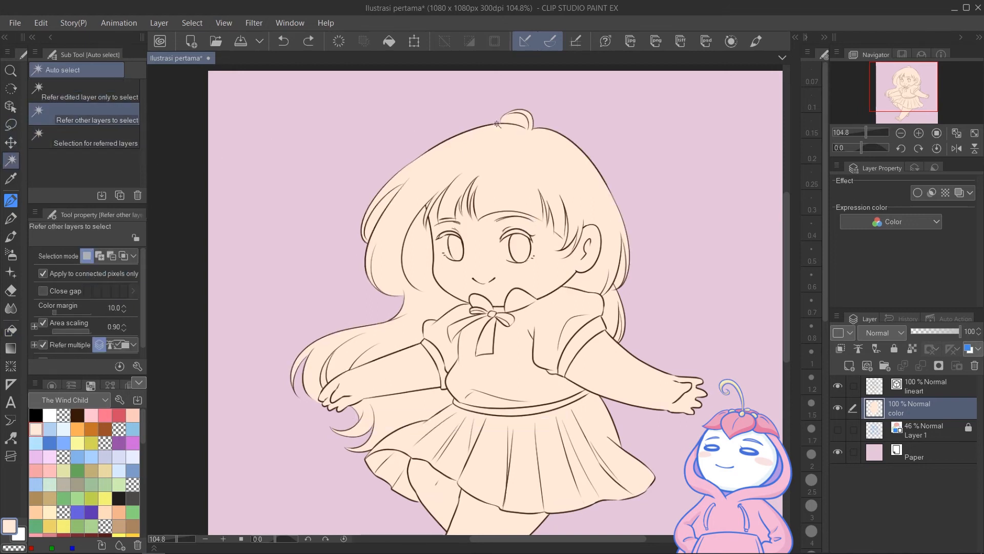
scroll(528, 114, "up", 6)
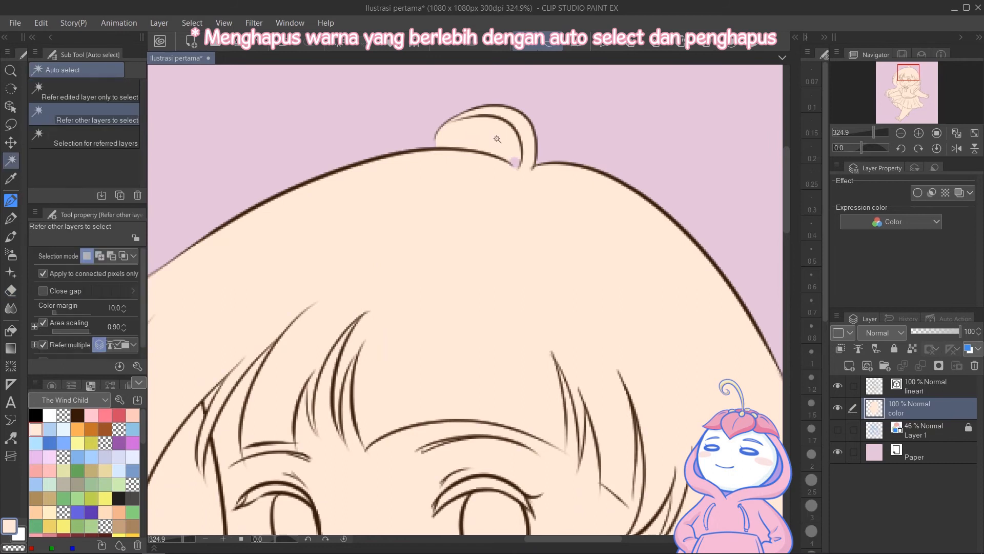
left_click(500, 141)
key("ctrl+d")
key("e")
scroll(518, 169, "down", 6)
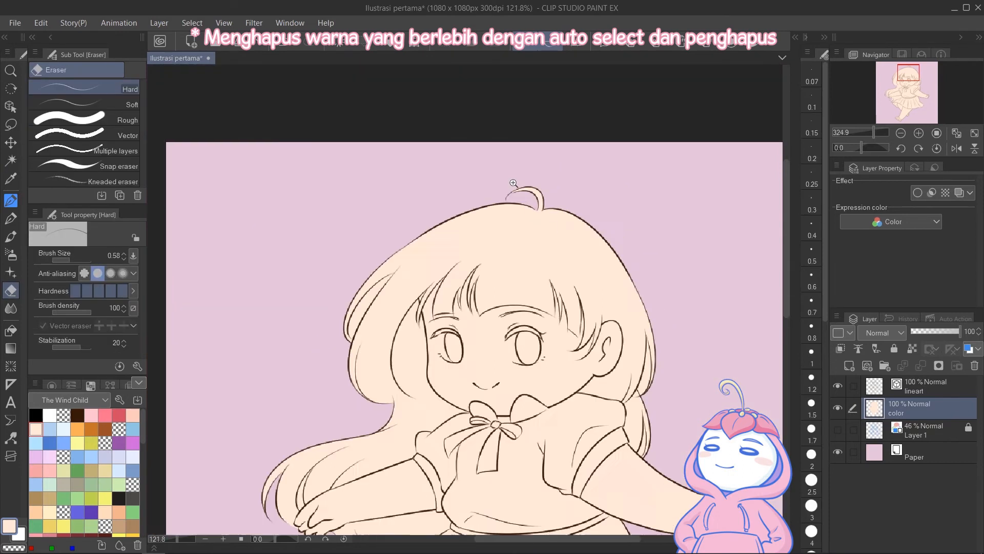
- Select the spilled fill areas around the hair with Auto select, delete their colour and deselect
left_click_drag(533, 318, 503, 191)
key("w")
left_click(351, 134)
left_click(592, 205, "shift")
left_click(592, 262, "shift")
key("Delete")
key("ctrl+d")
- Erase the excess peach around the long hair strands near the hand
left_click_drag(443, 338, 437, 295)
scroll(425, 377, "up", 6)
left_click_drag(358, 210, 477, 371)
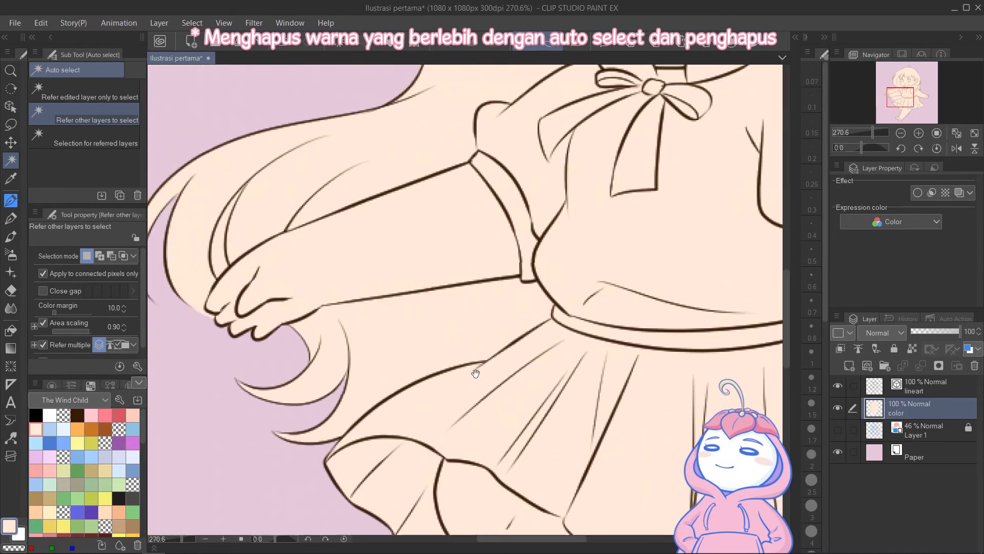
left_click_drag(372, 368, 406, 376)
key("e")
left_click_drag(571, 203, 566, 342)
left_click(974, 134)
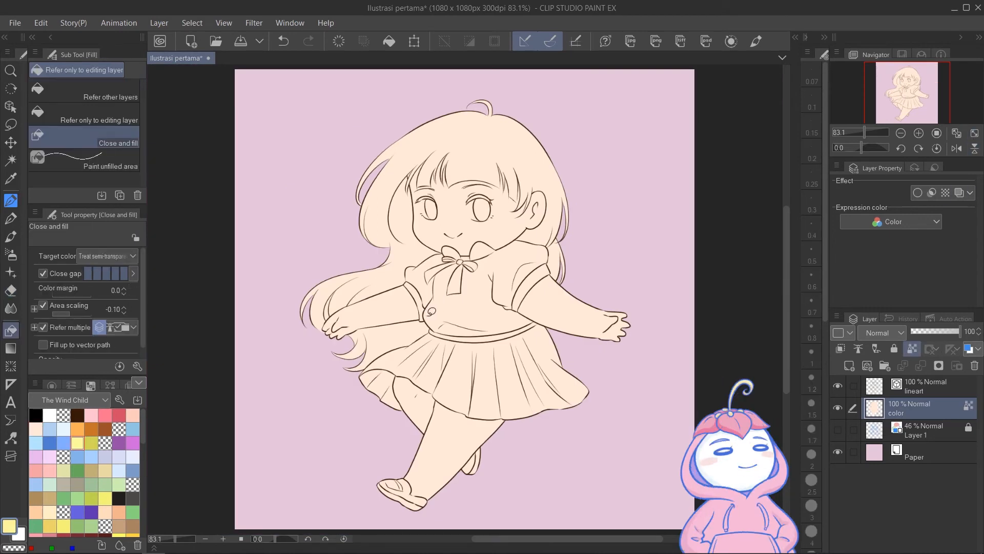
- Fill the lower hair strands and the whole head area with pale yellow using Close and fill
mouse_move(428, 310)
left_mouse_down()
mouse_move(358, 321)
mouse_move(317, 374)
mouse_move(345, 390)
mouse_move(393, 370)
mouse_move(434, 326)
left_mouse_up()
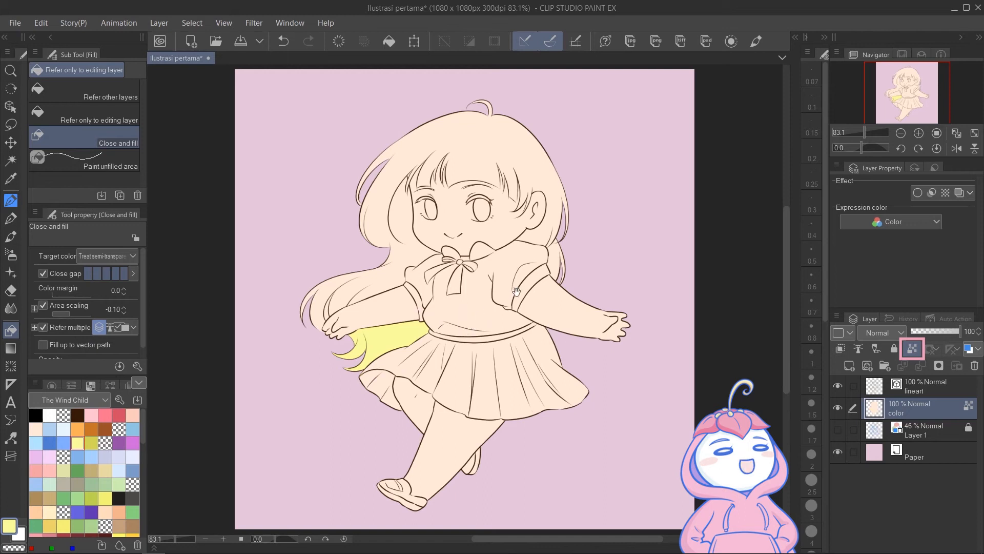
mouse_move(577, 133)
left_mouse_down()
mouse_move(387, 96)
mouse_move(244, 252)
left_mouse_up()
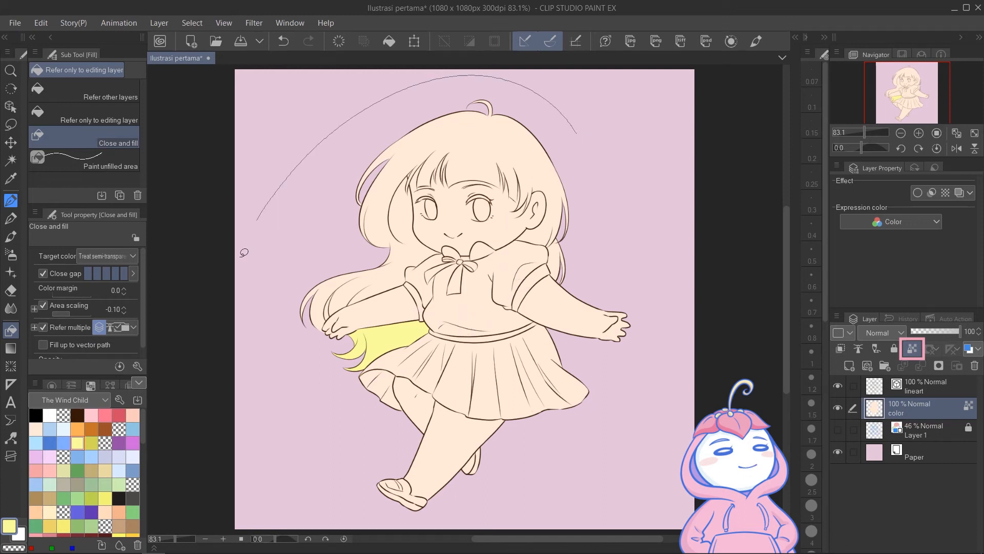
mouse_move(307, 339)
left_mouse_down()
mouse_move(375, 306)
mouse_move(494, 285)
mouse_move(519, 260)
mouse_move(549, 295)
mouse_move(597, 267)
mouse_move(584, 138)
left_mouse_up()
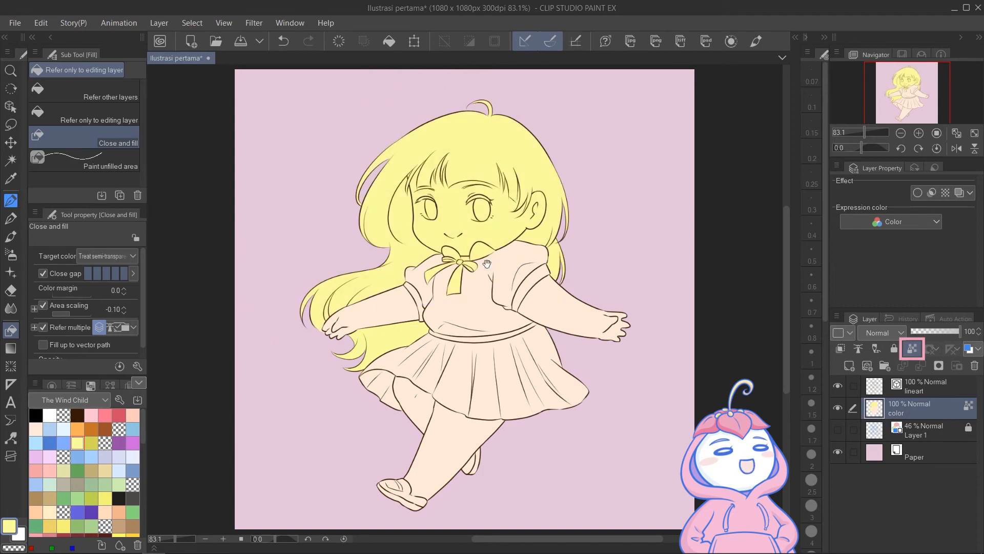
- Fill the skirt with medium blue using Close and fill
left_click(64, 441)
mouse_move(445, 331)
left_mouse_down()
mouse_move(400, 331)
mouse_move(360, 366)
mouse_move(350, 399)
mouse_move(370, 423)
mouse_move(409, 413)
mouse_move(509, 437)
mouse_move(589, 353)
left_mouse_up()
left_click_drag(530, 325, 451, 331)
- Fill the blouse and collar with pale lavender and the ribbon bow with orchid purple
left_click(132, 456)
mouse_move(464, 242)
left_mouse_down()
mouse_move(466, 342)
mouse_move(552, 296)
mouse_move(533, 230)
mouse_move(470, 298)
mouse_move(481, 252)
left_mouse_up()
left_click(133, 443)
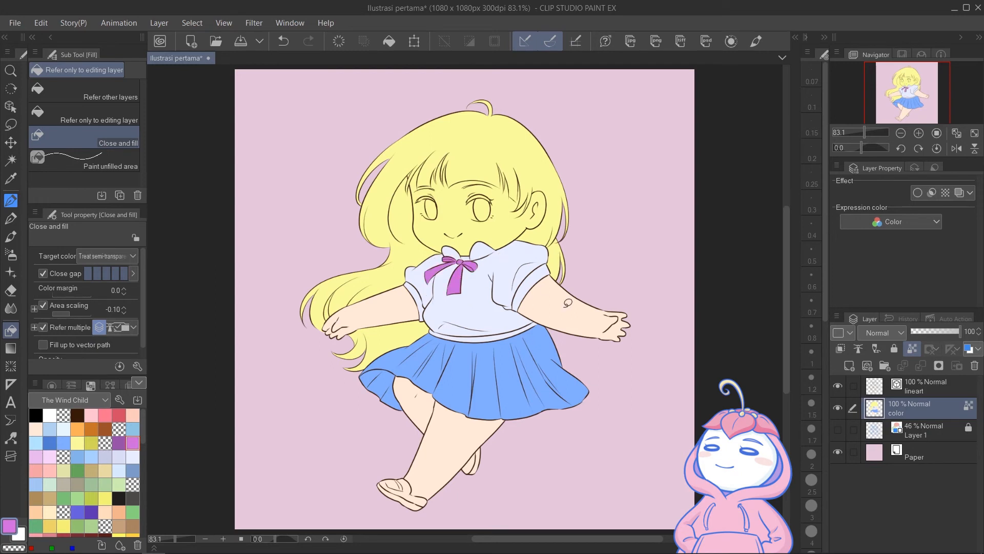
- Fill both shoes with dark grey using Close and fill
left_click(342, 328, "alt")
left_click(132, 498)
left_click_drag(378, 481, 381, 483)
mouse_move(496, 444)
left_mouse_down()
mouse_move(484, 486)
mouse_move(499, 456)
left_mouse_up()
- Fill the face and ear with the arms' skin colour, and keep the upper eyelid areas in the hair's yellow
key("p")
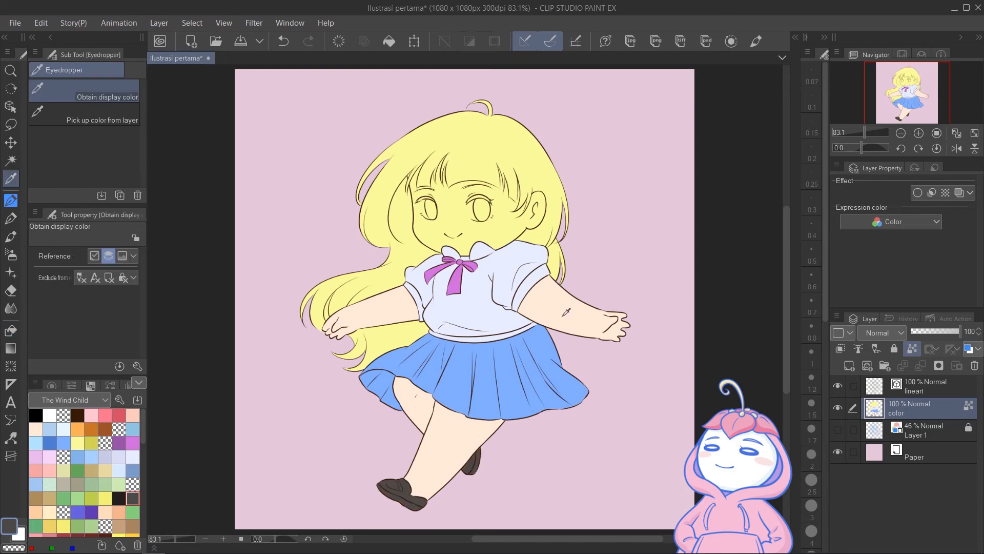
scroll(505, 192, "up", 5)
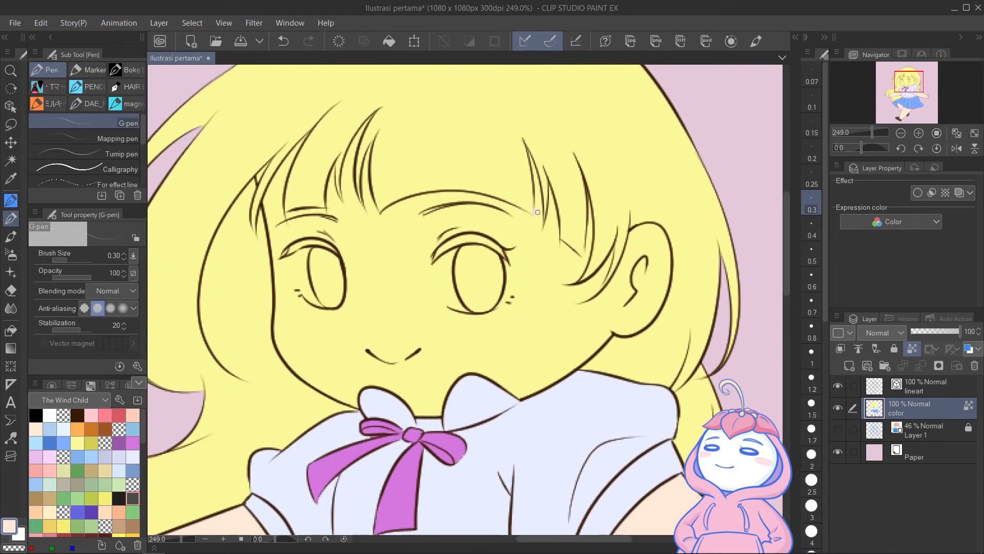
key("g")
mouse_move(315, 154)
left_mouse_down()
mouse_move(231, 225)
mouse_move(287, 383)
mouse_move(454, 420)
mouse_move(679, 327)
mouse_move(635, 199)
mouse_move(476, 116)
left_mouse_up()
left_click_drag(319, 231, 317, 234)
mouse_move(433, 229)
left_mouse_down()
mouse_move(511, 219)
mouse_move(435, 232)
left_mouse_up()
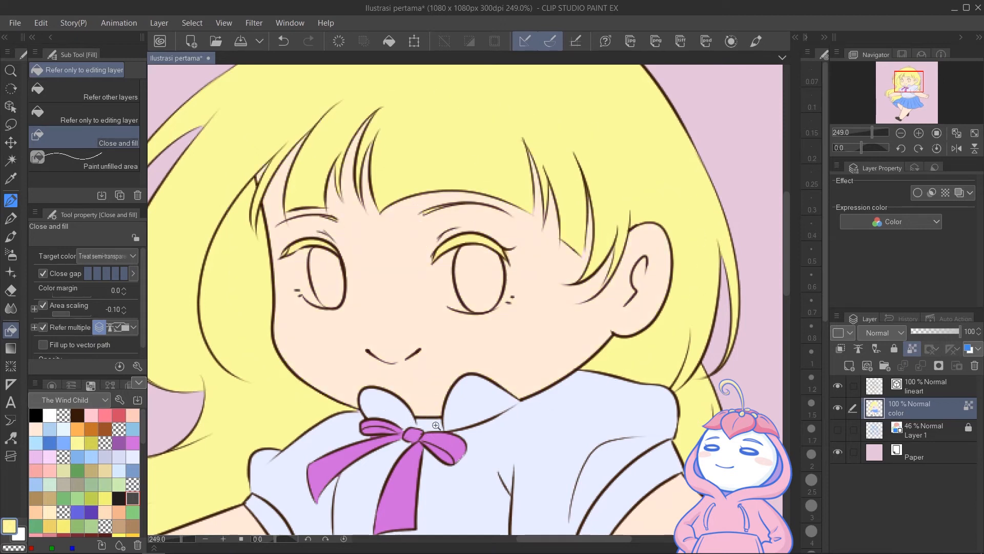
- Sample the skirt's blue and fill both irises with it
scroll(436, 425, "down", 3)
left_click(483, 440, "alt")
scroll(461, 256, "up", 4)
left_click(382, 149)
left_click_drag(533, 100, 551, 211)
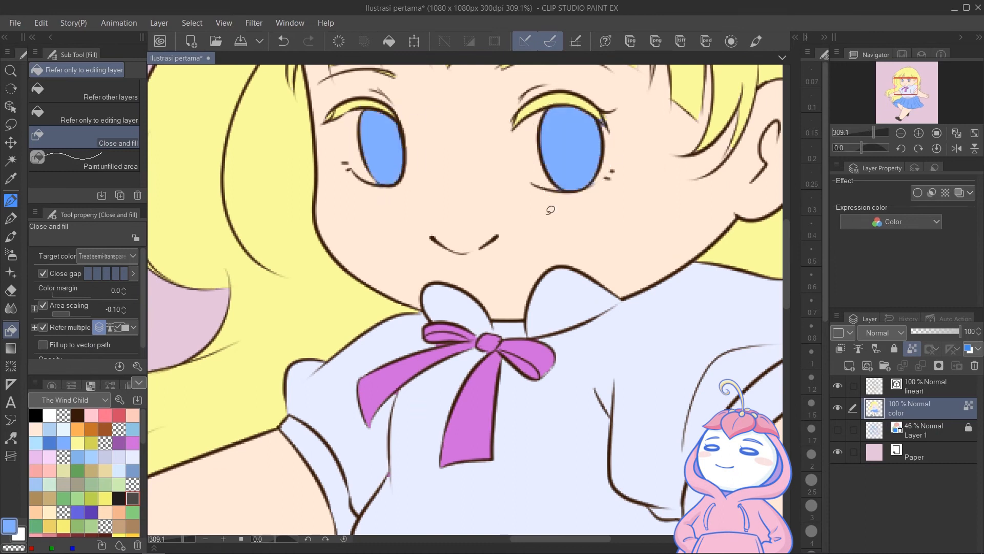
- Bound the open edges of the eyes with white G-pen strokes and fill both eye whites with white
key("p")
left_click(50, 415)
left_click_drag(343, 120, 346, 156)
left_click_drag(520, 152, 524, 181)
key("ctrl+z")
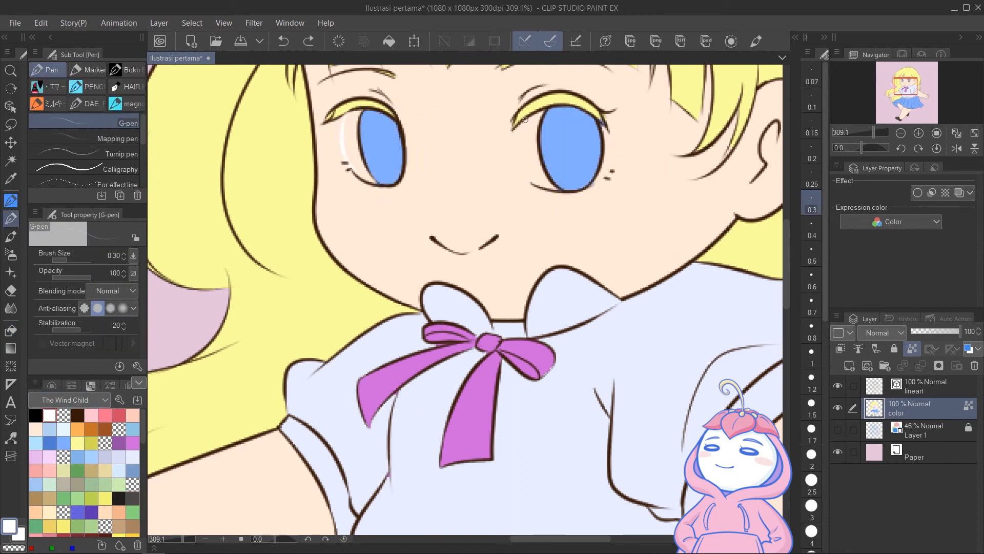
key("g")
left_click_drag(517, 99, 533, 195)
mouse_move(333, 103)
left_mouse_down()
mouse_move(370, 118)
mouse_move(359, 197)
left_mouse_up()
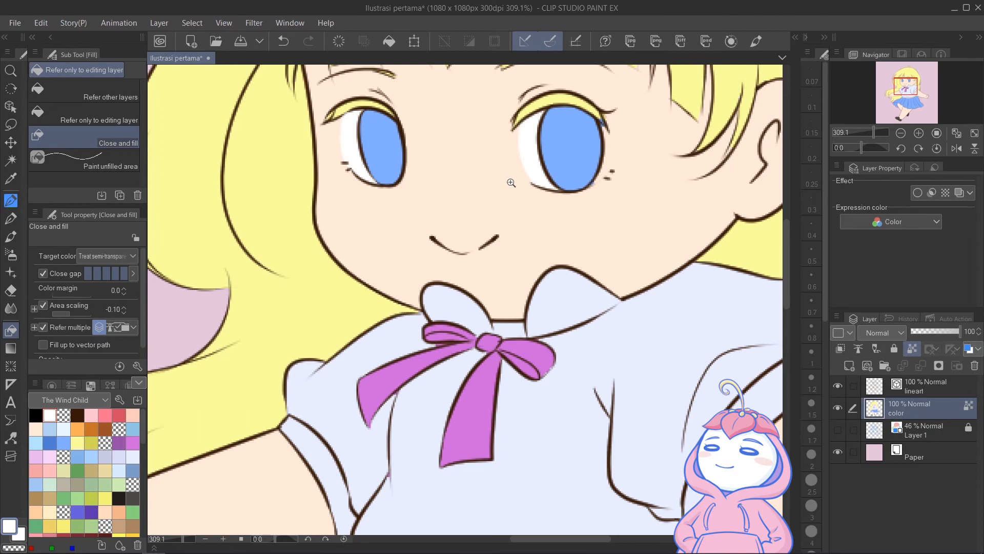
- Recolour both shoes with medium grey using Close and fill
scroll(542, 190, "down", 5)
scroll(541, 190, "down", 1)
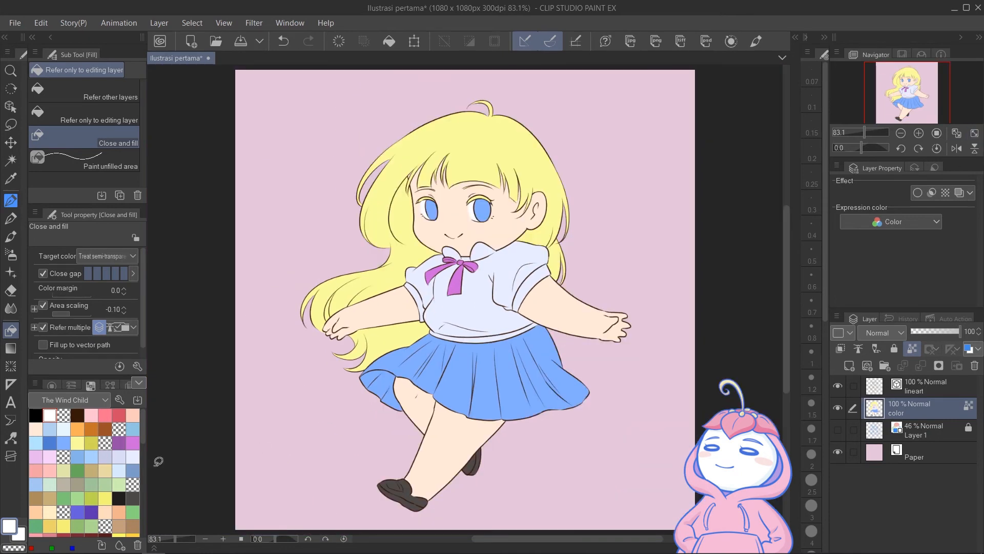
scroll(143, 431, "down", 5)
left_click(105, 484)
left_click_drag(489, 433, 492, 436)
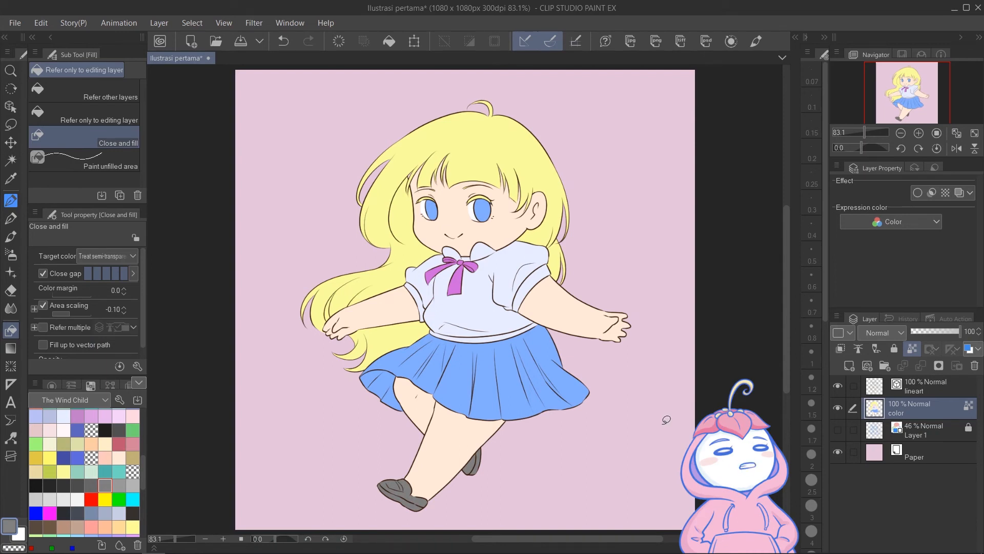
- Add a raster layer above the color layer, clip it to the layer below and name it shadow
left_click(850, 365)
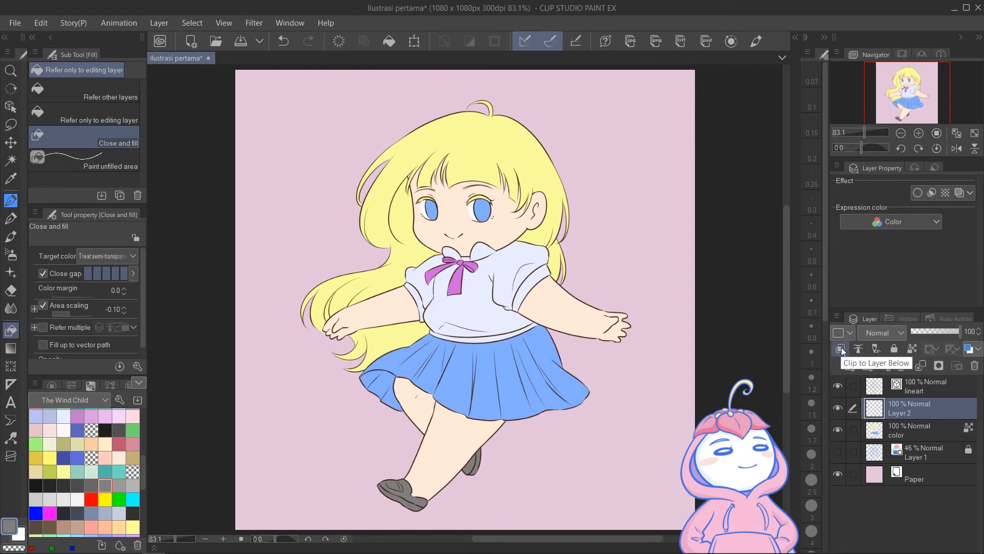
left_click(843, 347)
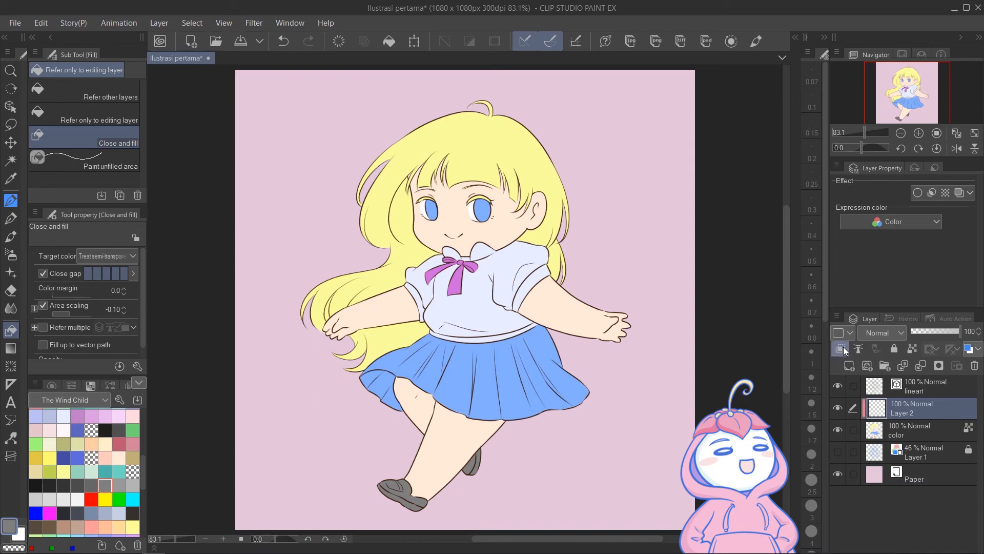
double_click(912, 412)
type("shadow")
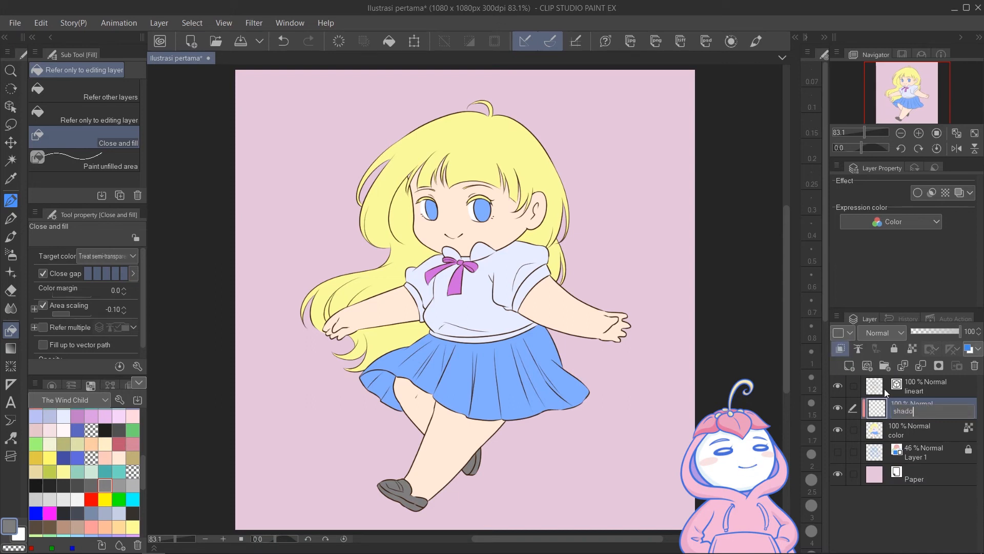
key("Return")
- Test the clipped shadow layer by scribbling dark blue G-pen strokes, size 2.88, across the hair, arm, skirt and legs
key("p")
left_click(91, 442)
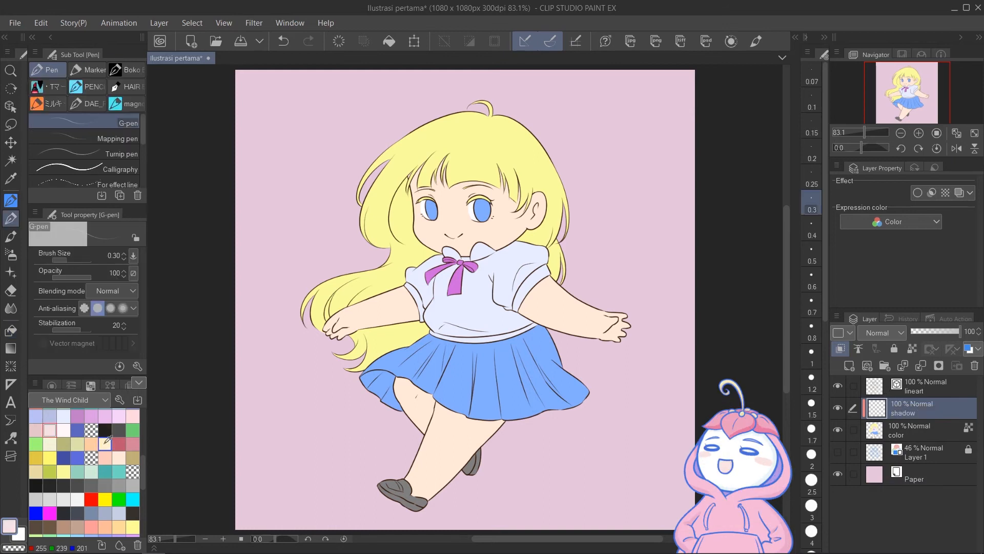
left_click(64, 457)
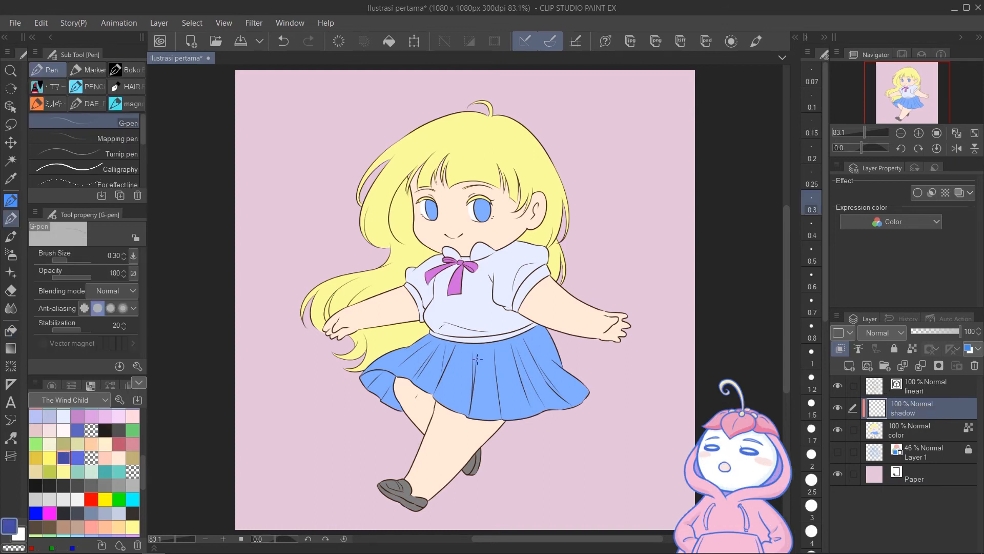
left_click_drag(473, 345, 480, 349)
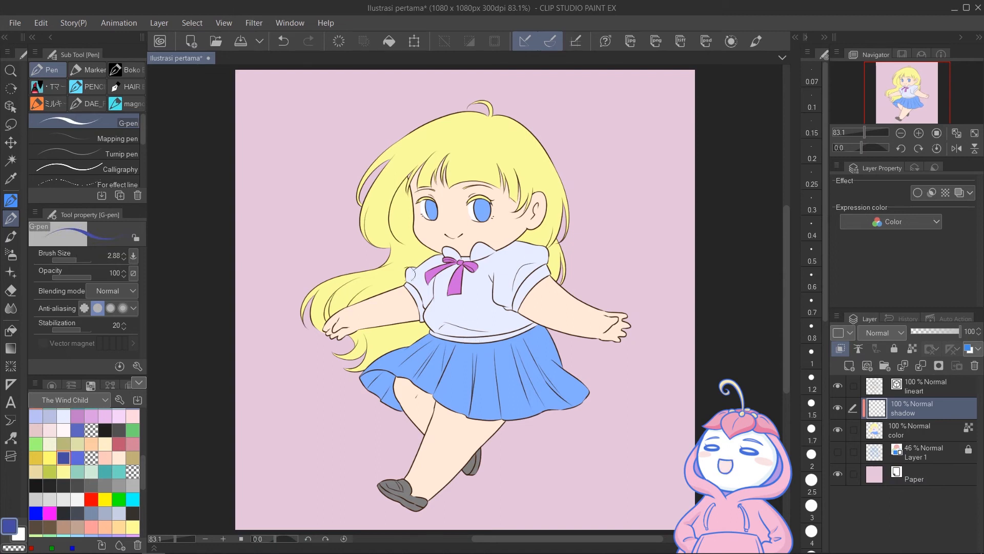
mouse_move(377, 262)
left_mouse_down()
mouse_move(359, 308)
mouse_move(410, 349)
mouse_move(430, 389)
mouse_move(389, 405)
mouse_move(440, 441)
mouse_move(428, 469)
left_mouse_up()
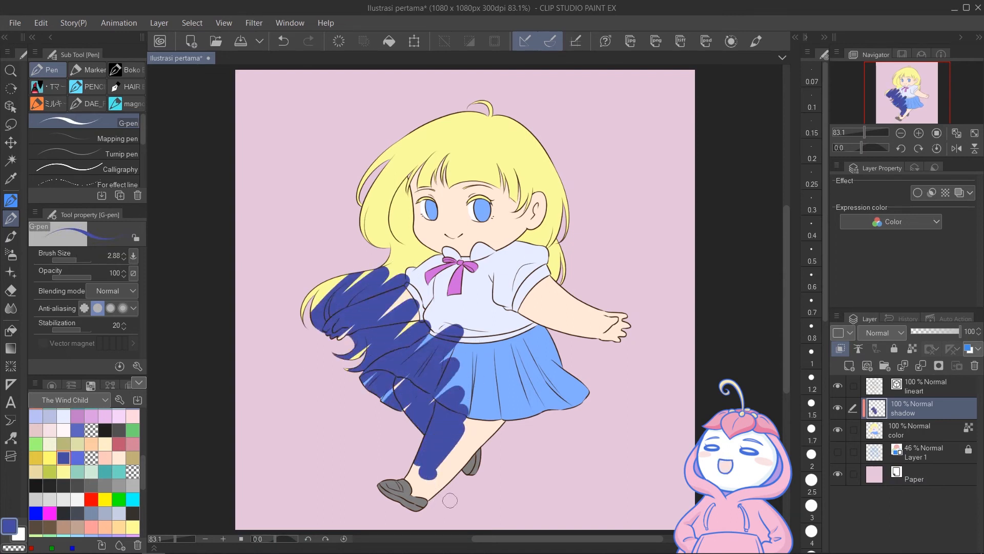
- Toggle the shadow layer's clipping off and on to compare the effect, and clear the test scribble
left_click(841, 348)
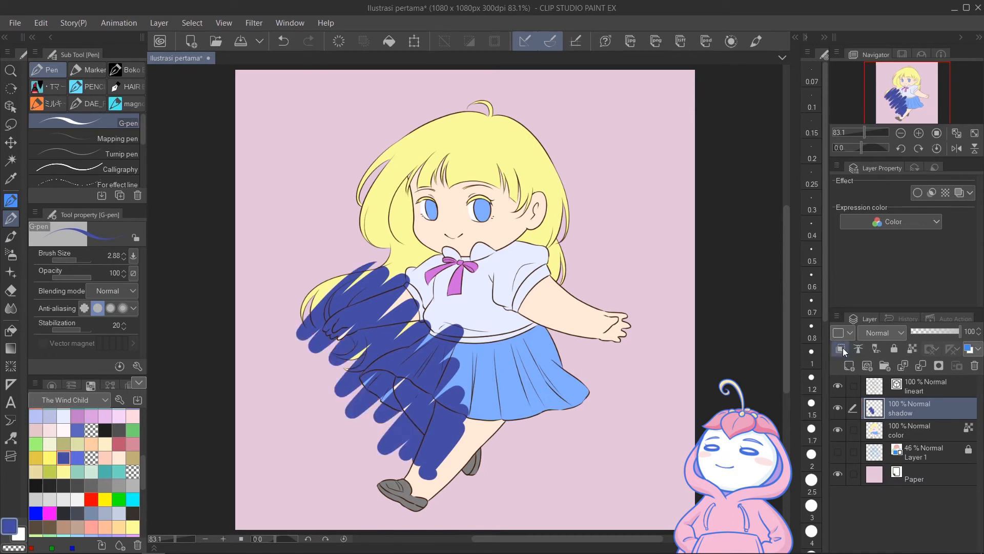
left_click(841, 349)
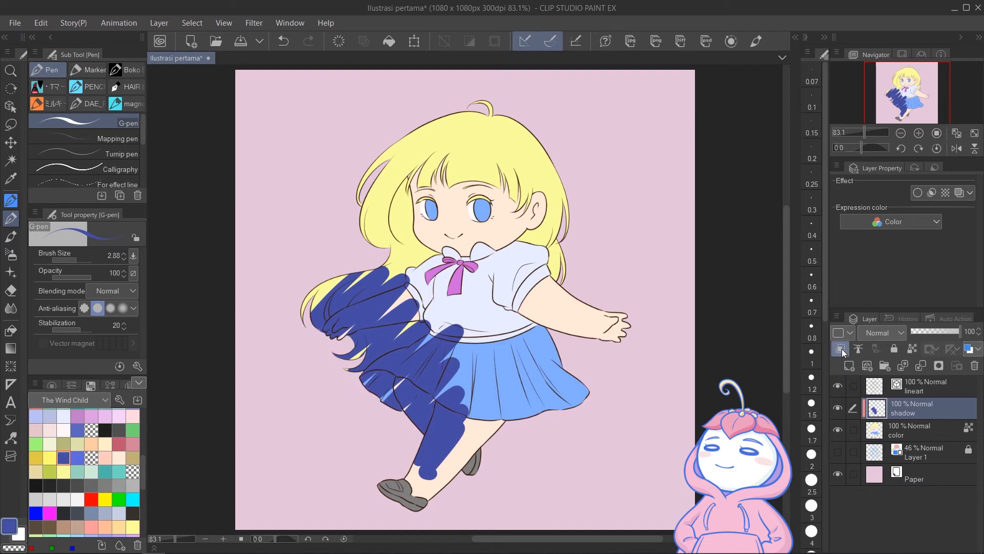
left_click(841, 349)
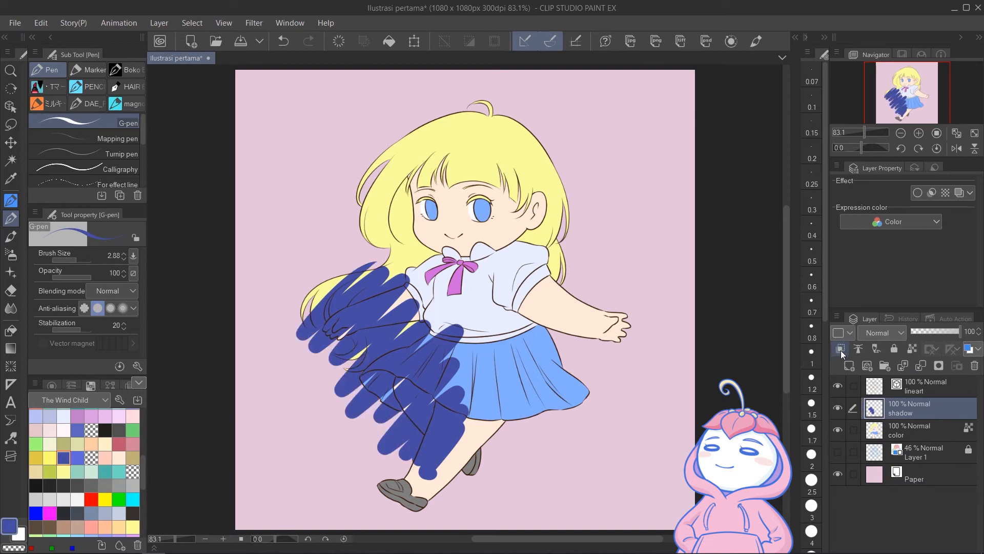
left_click(841, 349)
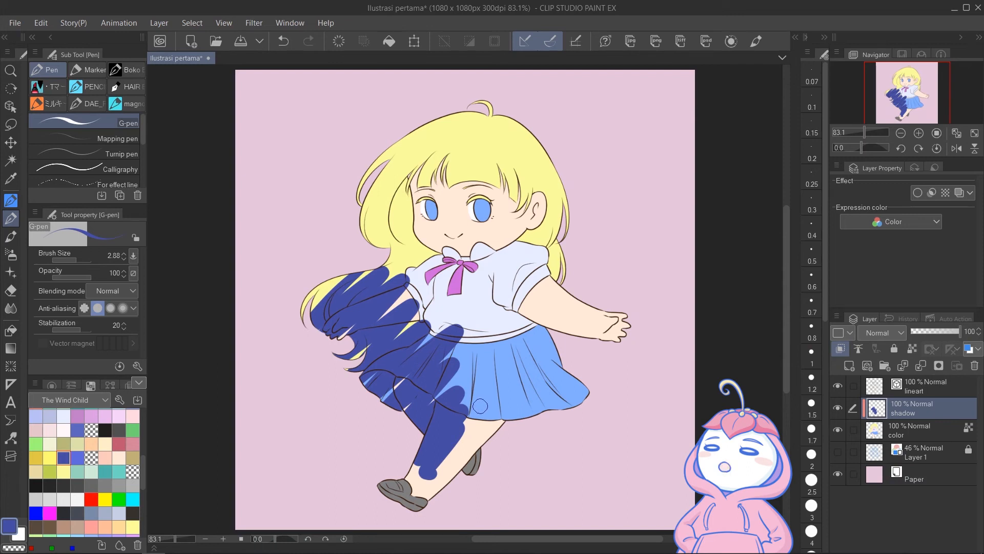
key("Delete")
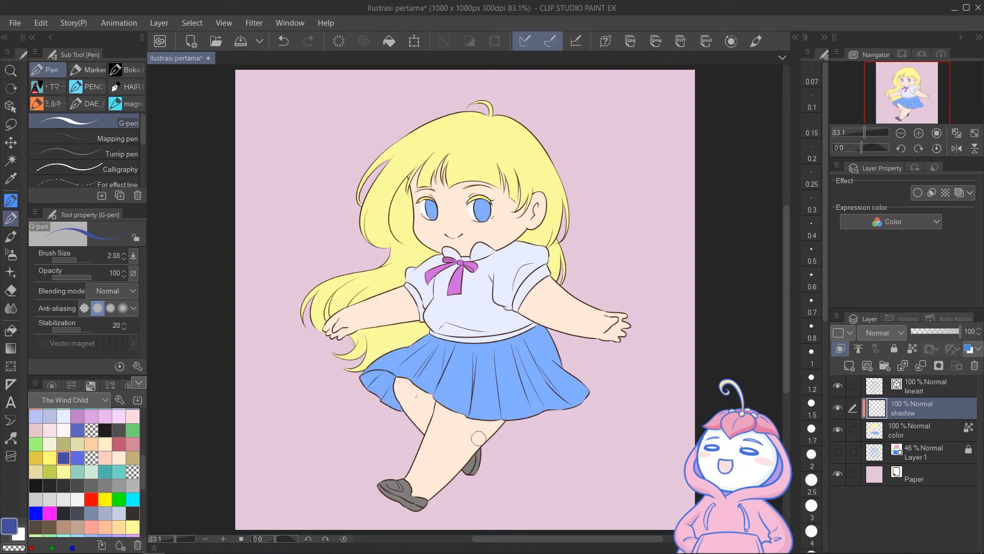
- Set the shadow layer's blending mode to Multiply and choose a pale lavender-blue drawing colour
left_click(885, 332)
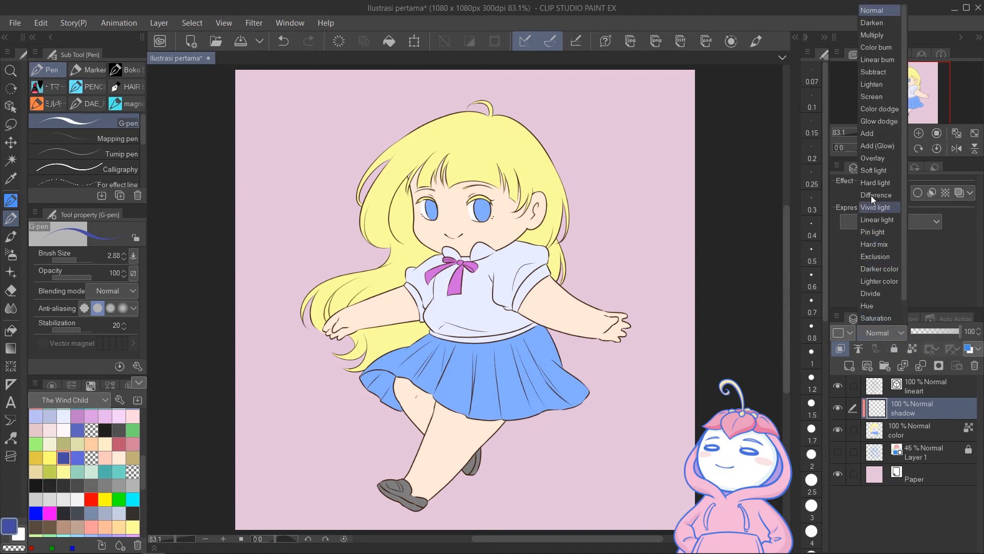
left_click(882, 35)
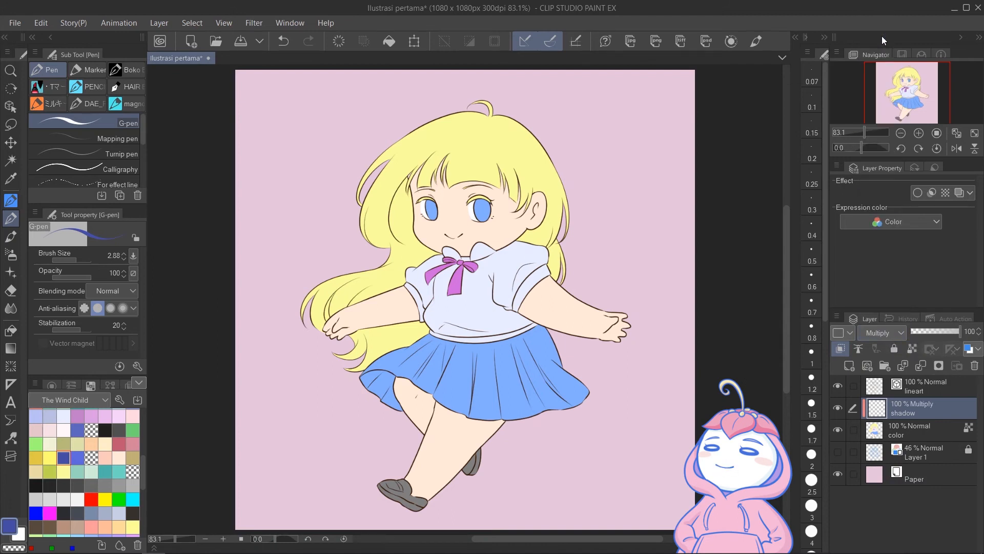
left_click(49, 416)
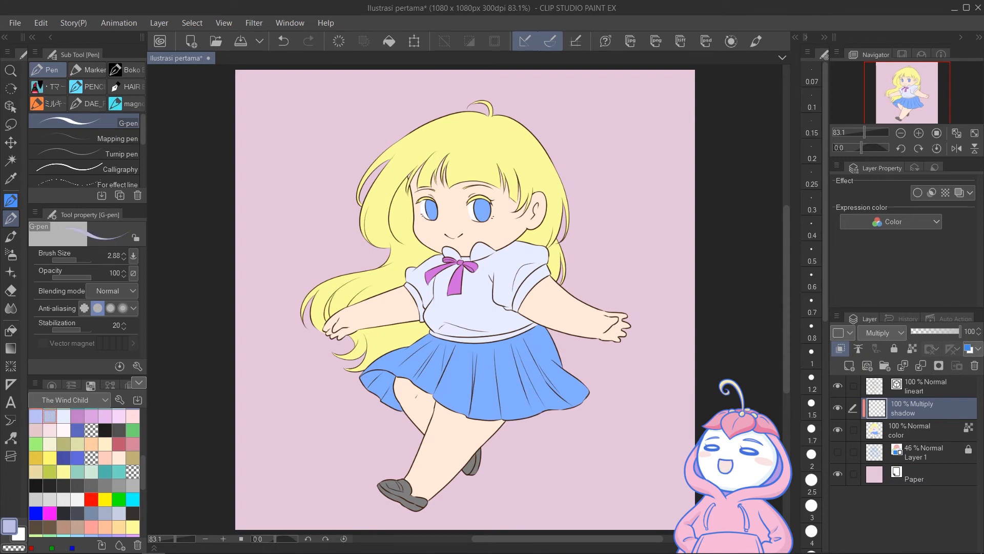
- Paint G-pen shadows on the sleeves, arms, back hair, legs, shoes, skirt and blouse of the character
mouse_move(530, 271)
left_mouse_down()
mouse_move(511, 304)
mouse_move(590, 337)
left_mouse_up()
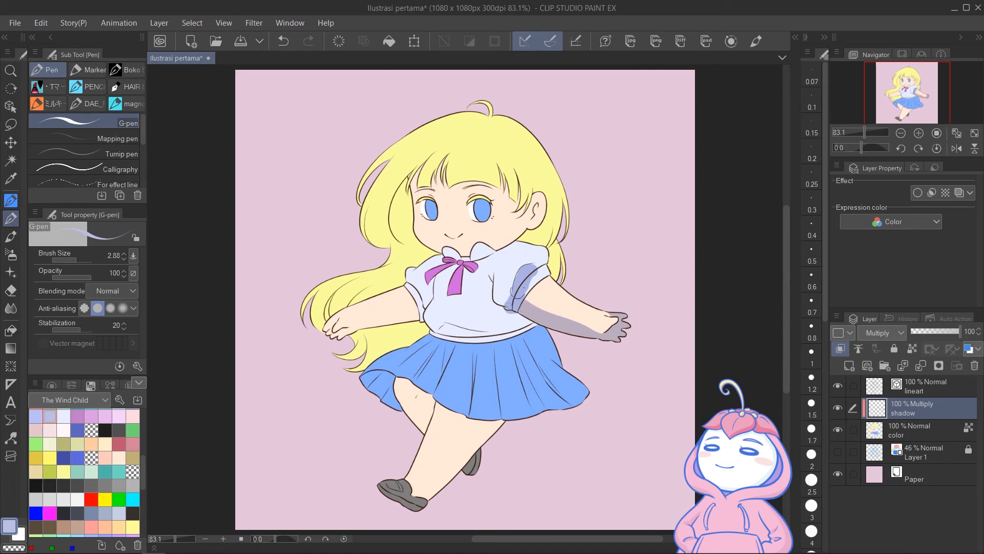
left_click_drag(537, 274, 528, 307)
left_click_drag(416, 308, 331, 341)
mouse_move(407, 187)
left_mouse_down()
mouse_move(389, 267)
mouse_move(313, 328)
left_mouse_up()
key("ctrl+z")
mouse_move(364, 374)
left_mouse_down()
mouse_move(431, 415)
mouse_move(469, 472)
left_mouse_up()
mouse_move(382, 505)
left_mouse_down()
mouse_move(493, 430)
mouse_move(436, 423)
left_mouse_up()
mouse_move(447, 347)
left_mouse_down()
mouse_move(397, 336)
mouse_move(421, 300)
left_mouse_up()
mouse_move(369, 282)
left_mouse_down()
mouse_move(431, 338)
mouse_move(572, 404)
mouse_move(531, 315)
mouse_move(484, 310)
left_mouse_up()
- Paint shadows on the long hair strands, the lower fringe, the forehead beneath it, the inner ear and the bow
scroll(484, 211, "up", 5)
left_click_drag(644, 208, 668, 242)
mouse_move(297, 230)
left_mouse_down()
mouse_move(616, 174)
mouse_move(615, 233)
left_mouse_up()
left_click_drag(615, 233, 636, 261)
left_click_drag(256, 154, 325, 239)
left_click_drag(369, 124, 415, 208)
left_click_drag(395, 148, 539, 203)
mouse_move(517, 149)
left_mouse_down()
mouse_move(584, 226)
mouse_move(640, 234)
left_mouse_up()
left_click_drag(587, 164, 433, 187)
left_click_drag(385, 170, 349, 195)
left_click_drag(636, 190, 505, 211)
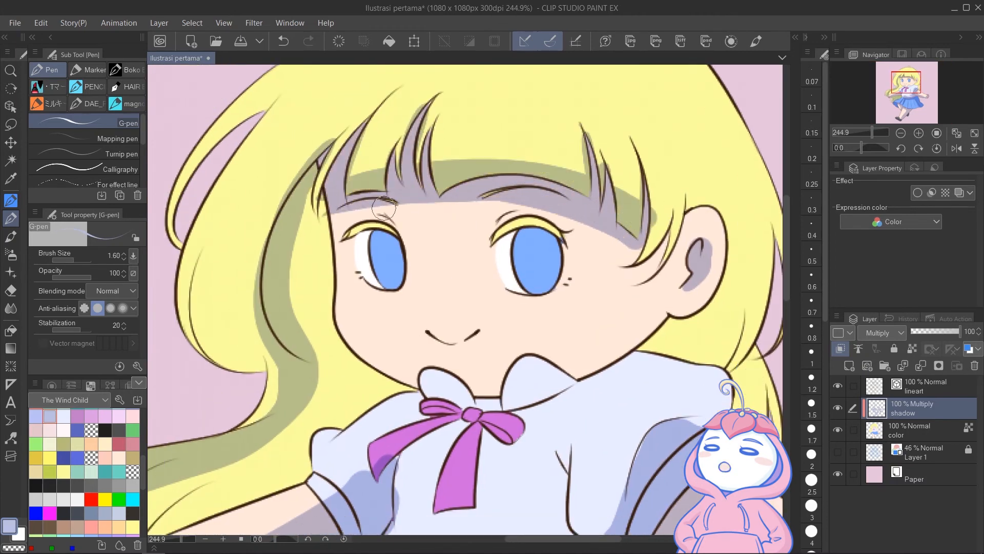
- Paint shadows above both eyes, along the face edge and collar, and over the hair behind the face
left_click_drag(397, 202, 359, 230)
left_click_drag(533, 197, 495, 226)
left_click_drag(317, 182, 307, 241)
mouse_move(328, 210)
left_mouse_down()
mouse_move(327, 333)
mouse_move(438, 212)
left_mouse_up()
scroll(327, 333, "down", 1)
mouse_move(558, 280)
left_mouse_down()
mouse_move(546, 280)
mouse_move(575, 353)
mouse_move(487, 333)
left_mouse_up()
scroll(487, 333, "down", 2)
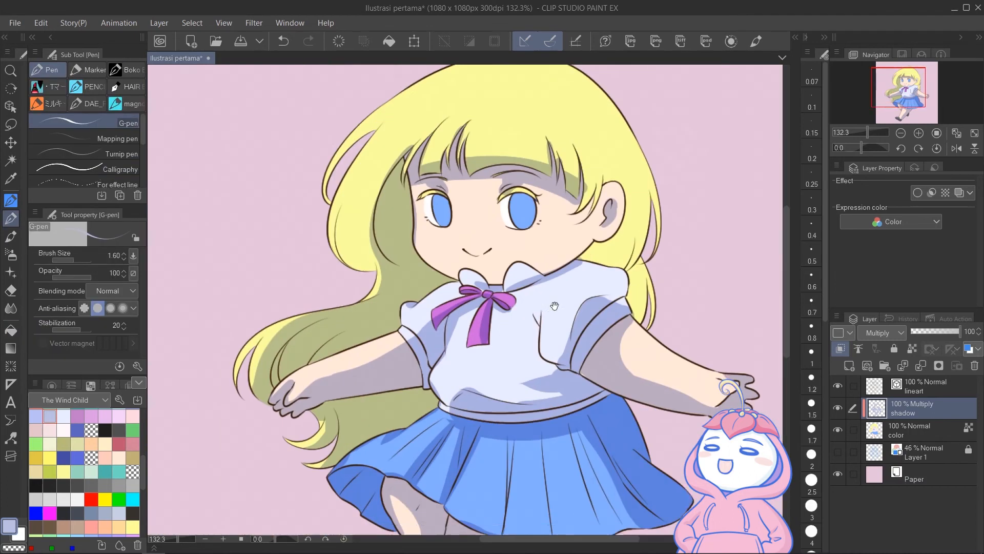
- Shade the hair around and behind the ear, and clean up stray shadow around the fringe with the Hard eraser
scroll(590, 230, "up", 1)
mouse_move(607, 159)
left_mouse_down()
mouse_move(621, 279)
mouse_move(638, 333)
left_mouse_up()
left_click_drag(633, 285, 613, 336)
key("e")
scroll(618, 231, "up", 2)
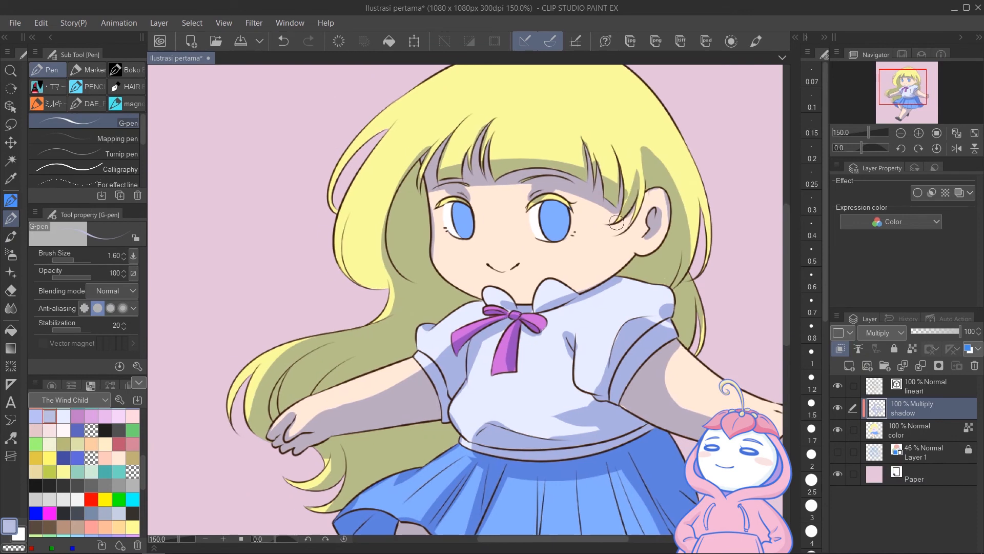
mouse_move(636, 259)
left_mouse_down()
mouse_move(616, 223)
mouse_move(645, 124)
mouse_move(680, 151)
left_mouse_up()
left_click_drag(575, 154, 617, 201)
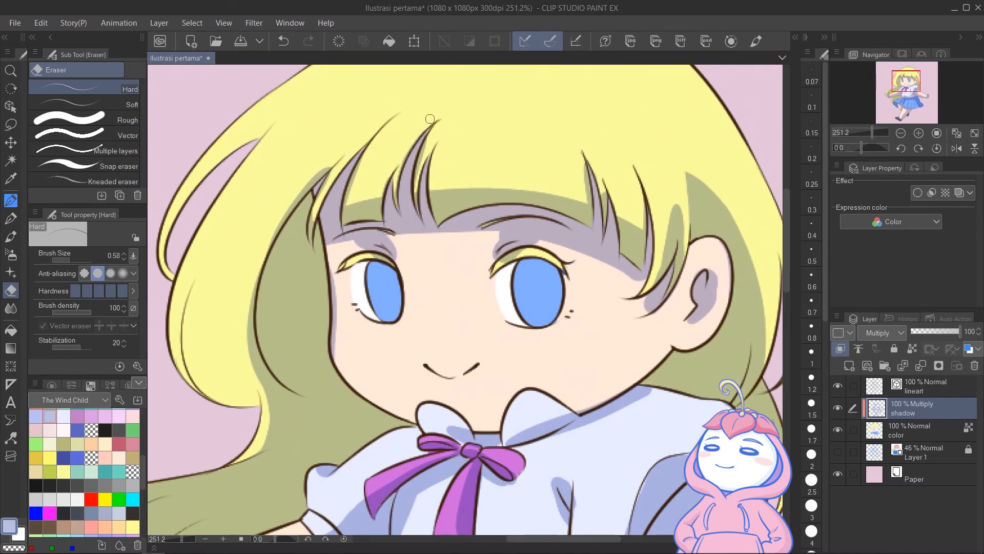
scroll(339, 319, "down", 2)
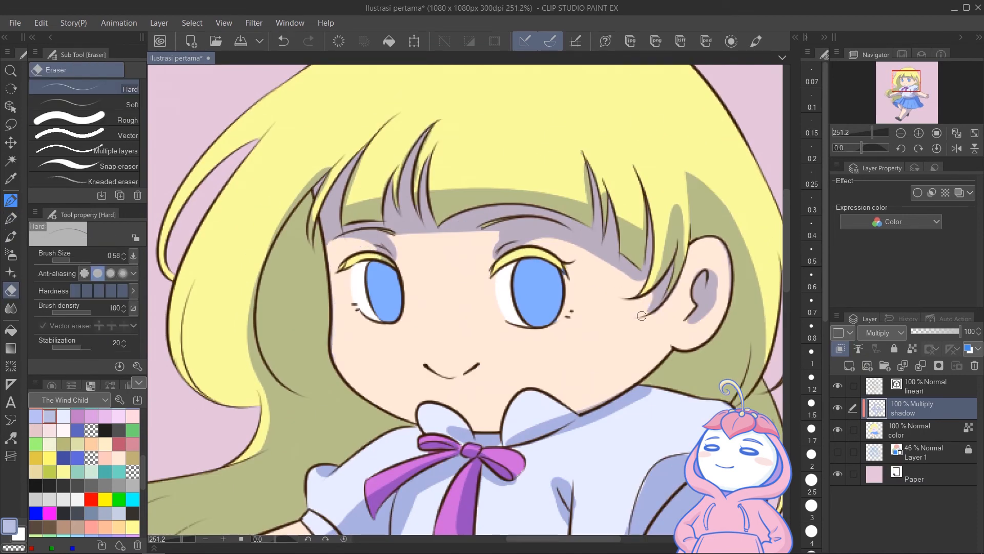
- Shade both legs beneath the skirt and the shoes, leaving rounded lit areas on the thighs and shins
scroll(562, 210, "down", 2)
key("p")
mouse_move(405, 164)
left_mouse_down()
mouse_move(344, 261)
mouse_move(390, 349)
left_mouse_up()
scroll(564, 214, "down", 1)
scroll(564, 215, "up", 2)
left_click_drag(564, 214, 564, 77)
key("e")
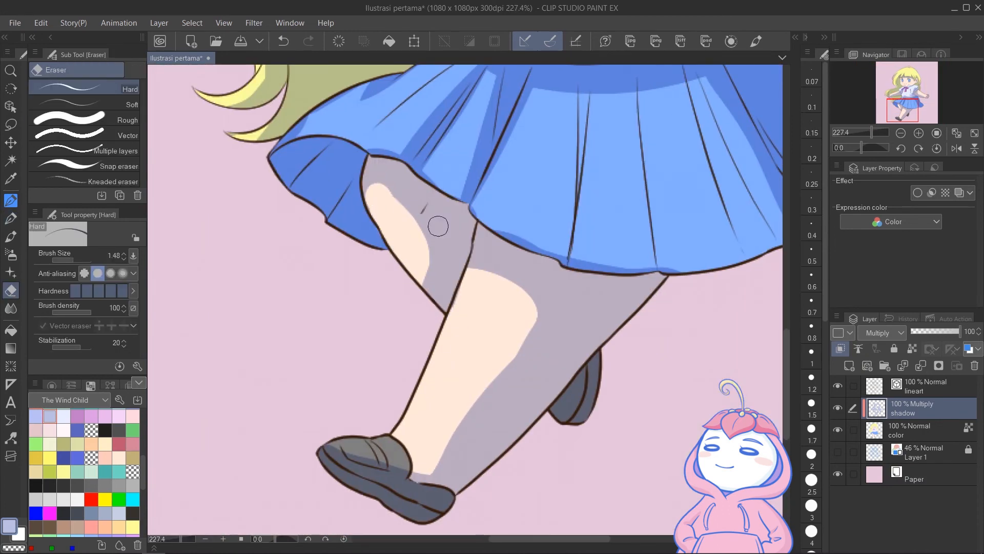
- Paint shadow strips along the skirt's pleat lines from the waistband down to the hem
scroll(401, 235, "up", 2)
key("p")
left_click_drag(546, 187, 541, 336)
left_click_drag(628, 221, 618, 349)
left_click_drag(630, 182, 612, 362)
left_click_drag(659, 172, 718, 351)
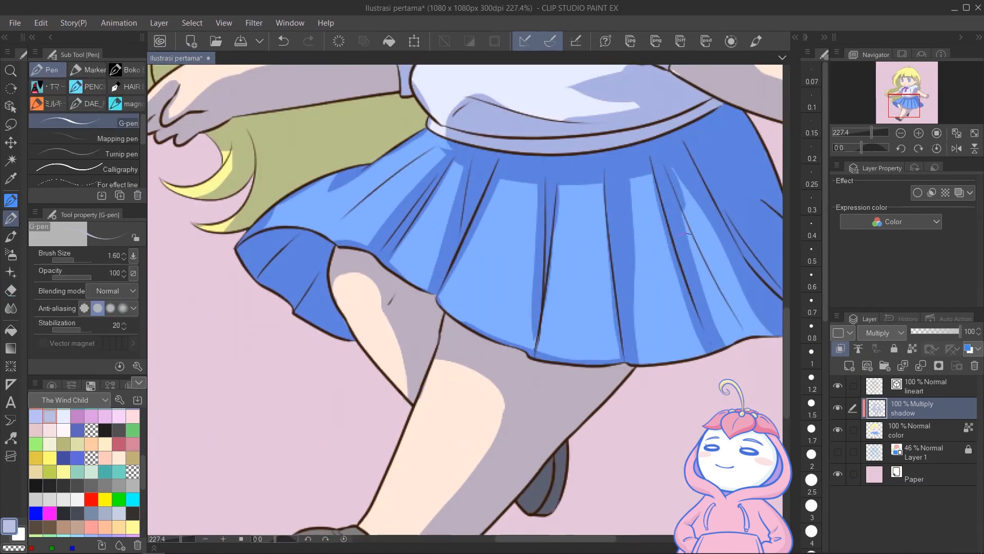
left_click_drag(690, 195, 748, 344)
- Shade the upper part and centre of both irises and the tops of the eye whites
scroll(666, 308, "down", 1)
scroll(668, 312, "down", 1)
scroll(669, 312, "down", 2)
scroll(668, 312, "up", 1)
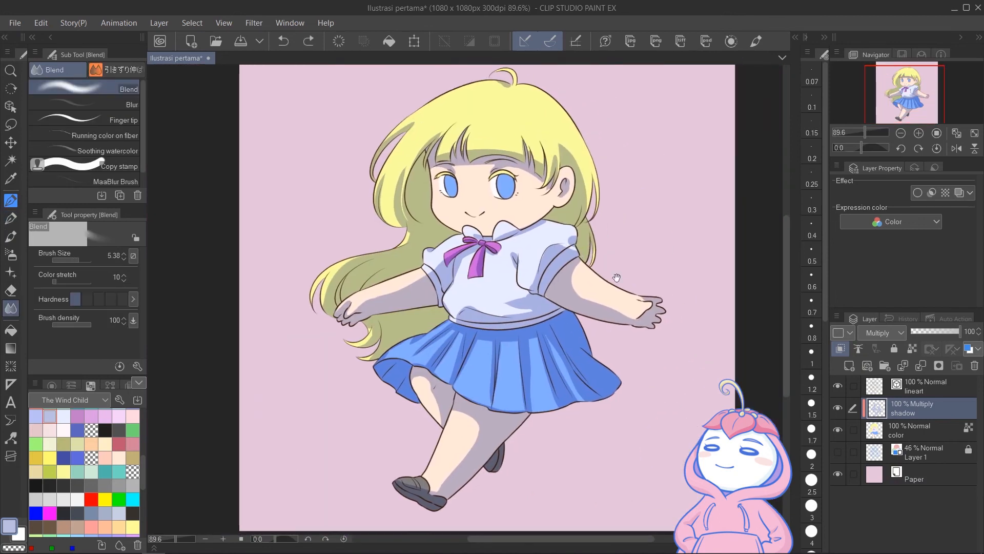
scroll(520, 254, "up", 4)
left_click_drag(505, 302, 520, 254)
mouse_move(256, 218)
left_mouse_down()
mouse_move(236, 249)
mouse_move(256, 287)
left_mouse_up()
left_click_drag(464, 228, 436, 241)
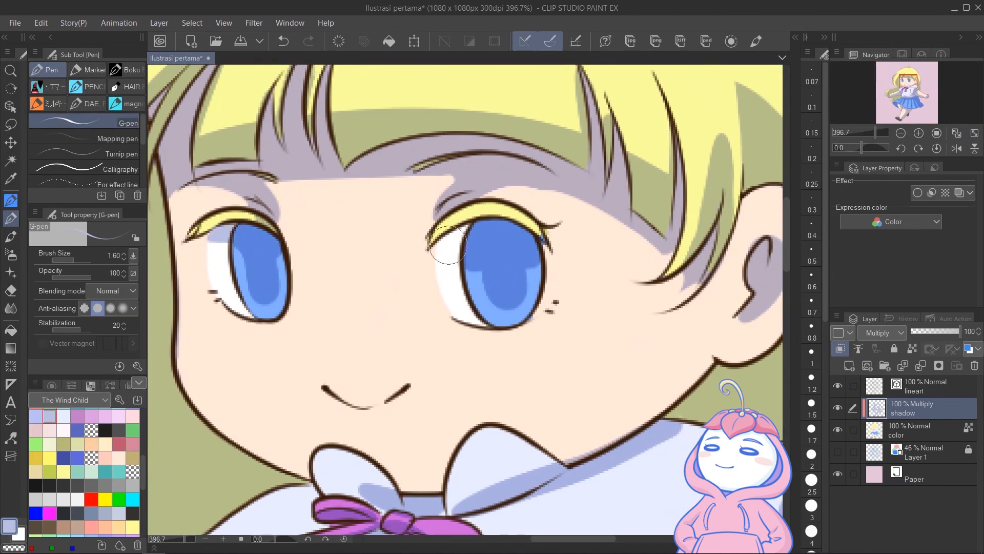
- Adjust the shadow layer with hue 90 and luminosity 5, and lower its opacity to 71%
key("ctrl+0")
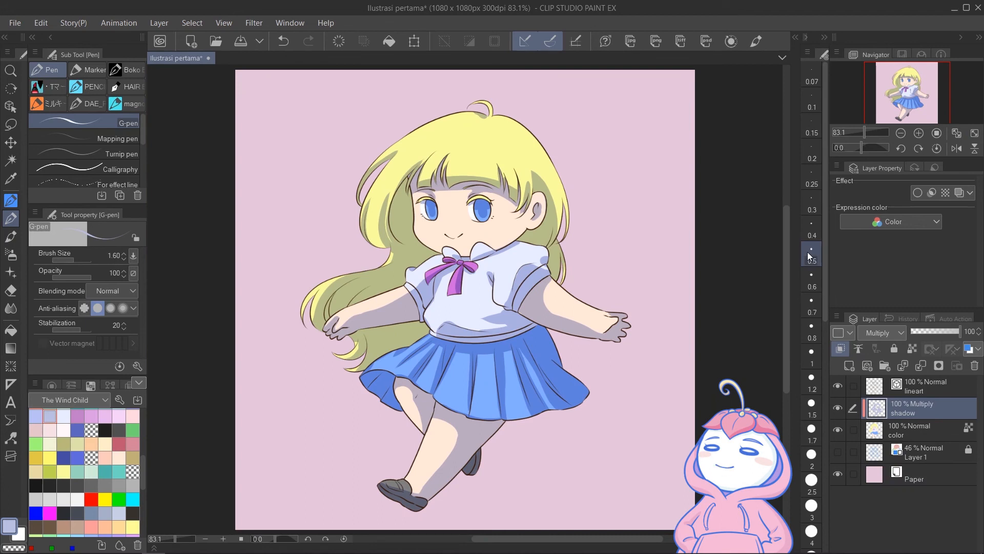
key("ctrl+u")
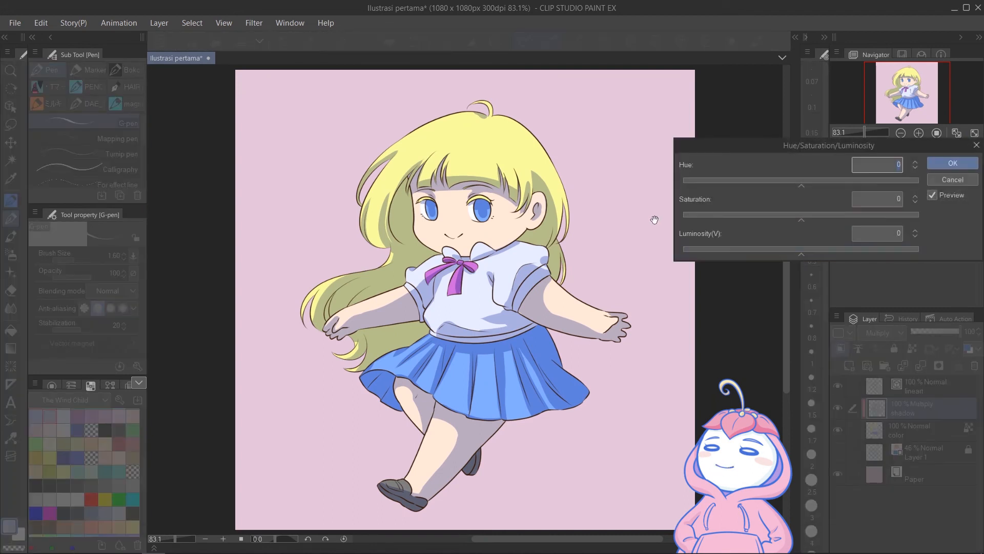
left_click_drag(862, 142, 768, 109)
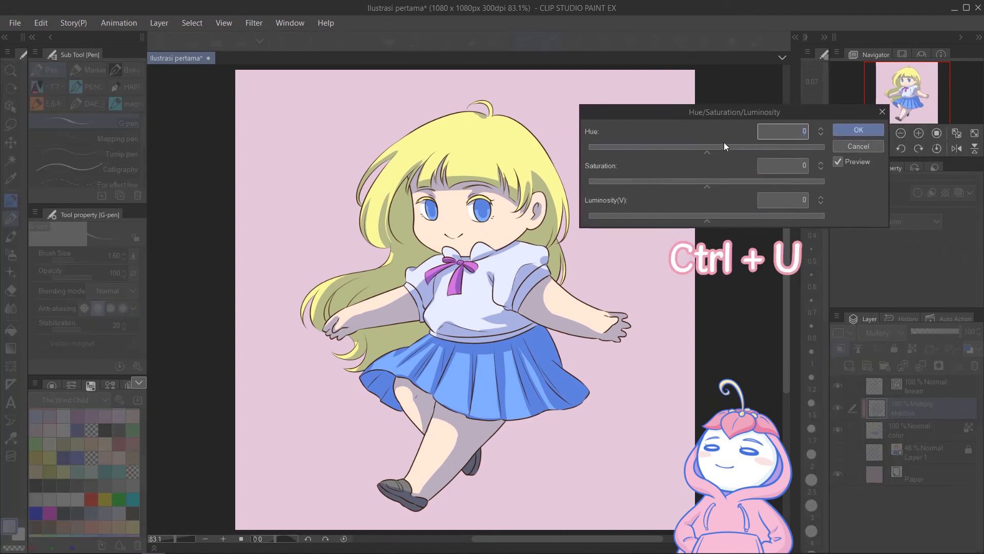
left_click_drag(709, 149, 726, 149)
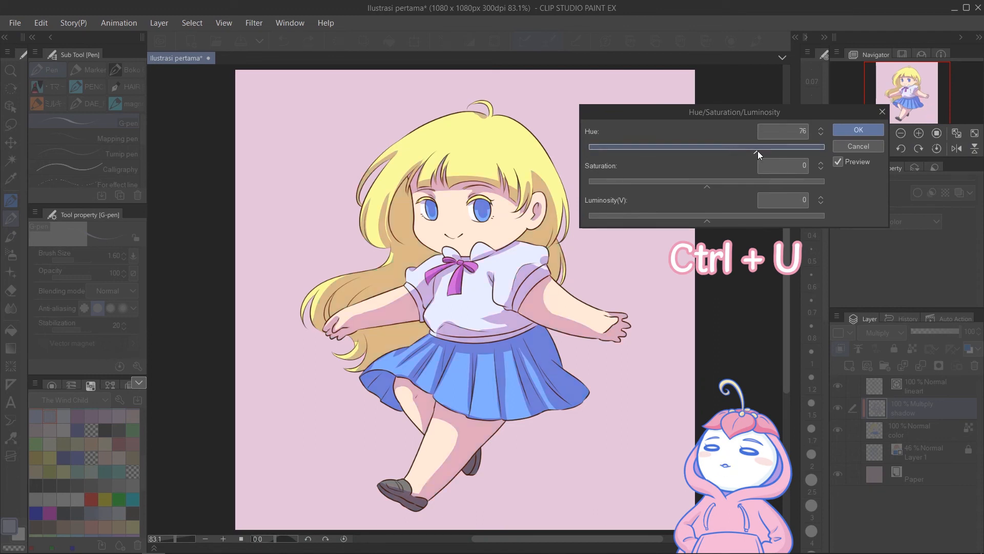
left_click(709, 186)
mouse_move(707, 219)
left_mouse_down()
mouse_move(721, 221)
mouse_move(713, 216)
left_mouse_up()
left_click_drag(749, 149, 625, 146)
mouse_move(767, 161)
left_mouse_down()
mouse_move(822, 158)
mouse_move(764, 157)
left_mouse_up()
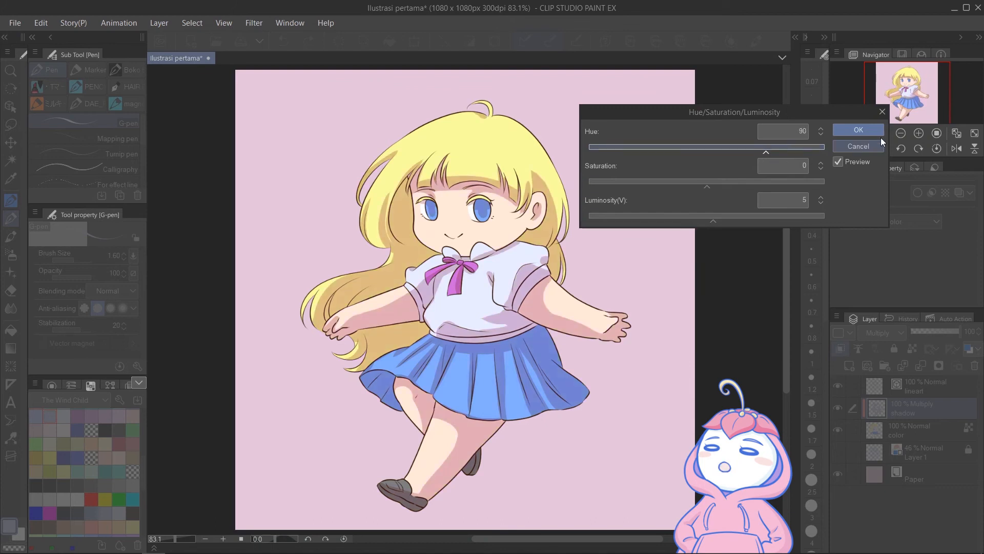
left_click(867, 130)
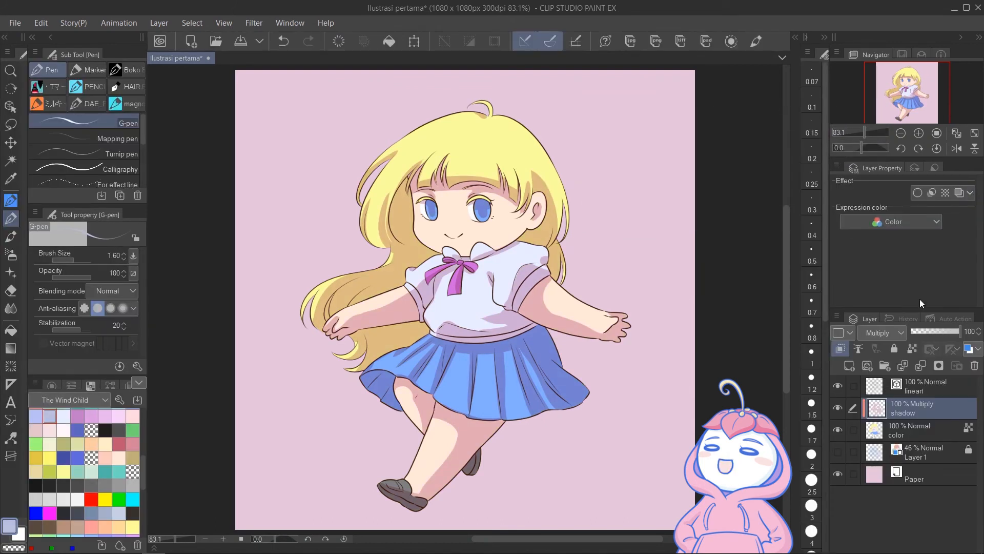
left_click(946, 331)
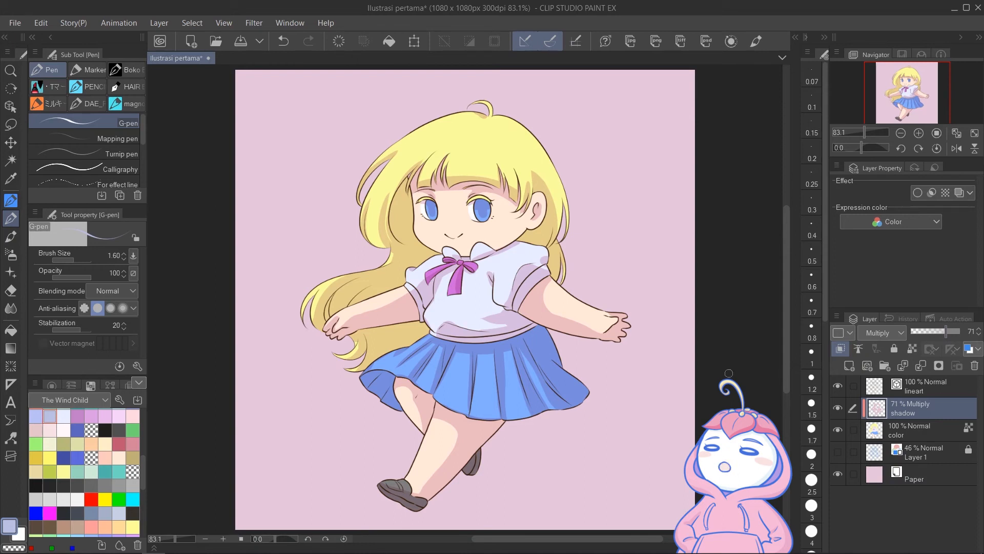
- Add a raster layer below the color layer and paint a flat, wide ellipse as a ground shadow under the feet
left_click(932, 452)
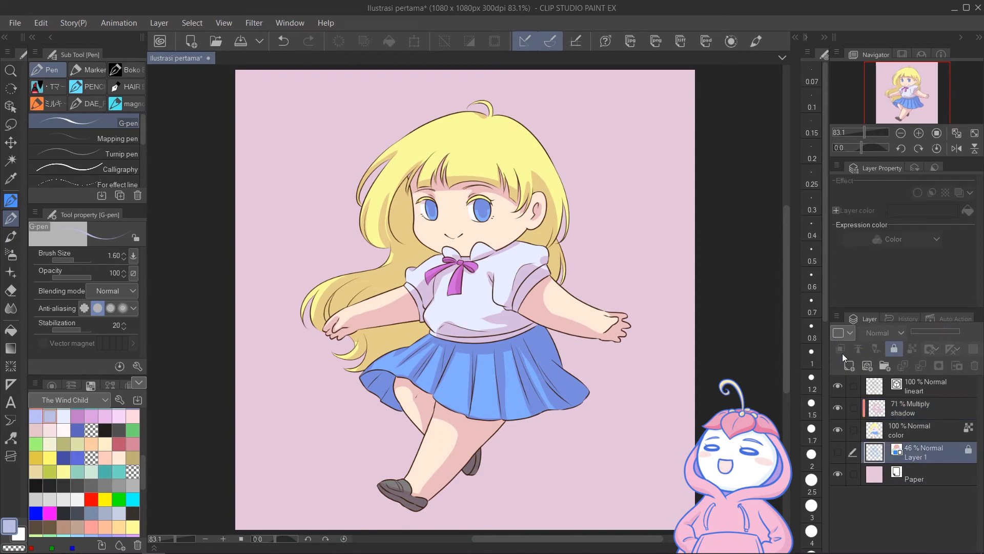
left_click(849, 366)
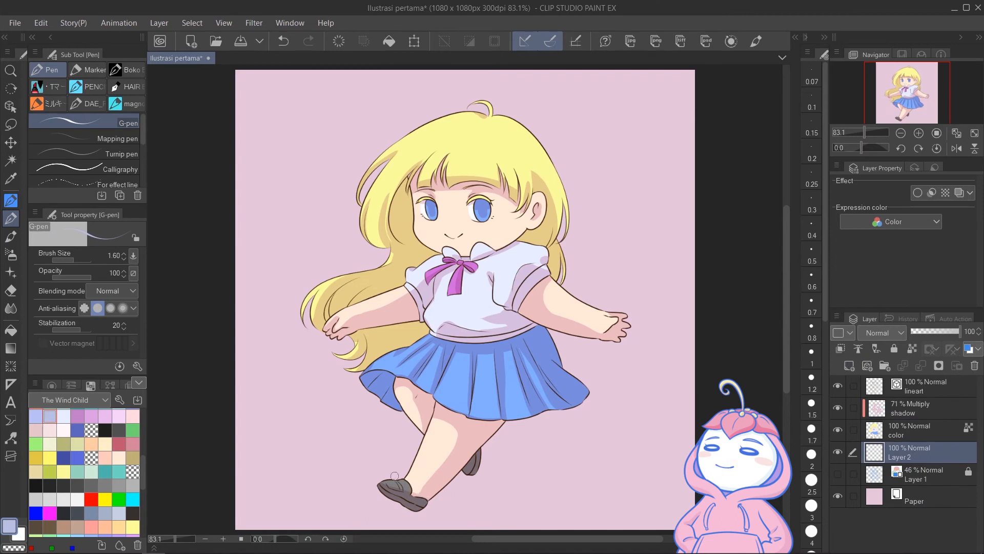
mouse_move(369, 503)
left_mouse_down()
mouse_move(385, 516)
mouse_move(472, 509)
mouse_move(471, 497)
mouse_move(498, 489)
mouse_move(434, 513)
mouse_move(554, 498)
left_mouse_up()
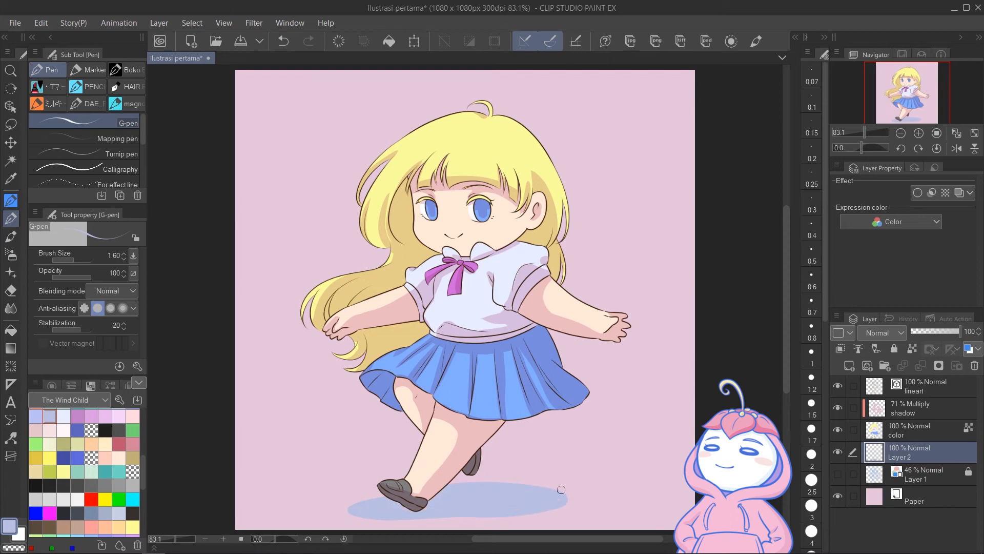
- Recolour the ground shadow to a darker, more saturated purple by shifting hue to 67, raising saturation and lowering luminosity
key("ctrl+u")
left_click_drag(707, 152, 751, 155)
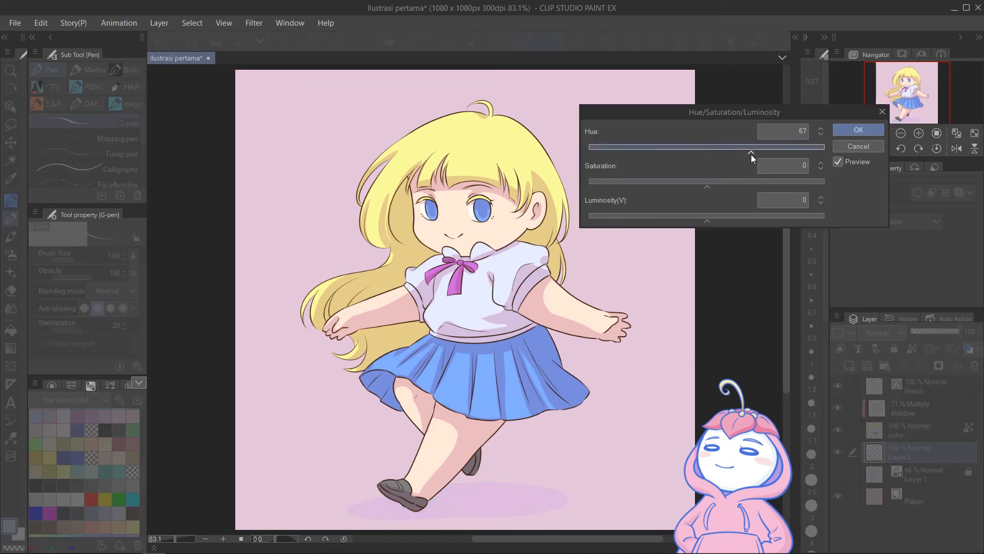
left_click_drag(707, 220, 670, 220)
left_click_drag(707, 184, 739, 182)
left_click_drag(670, 220, 684, 220)
left_click(858, 129)
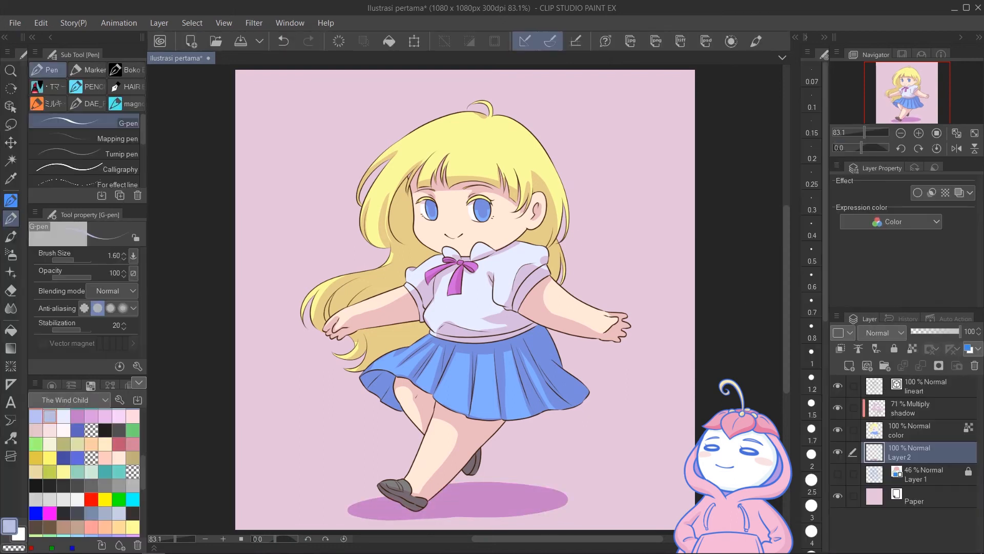
- Add a raster layer above the lineart layer and name it white
left_click(893, 392)
key("ctrl+shift+n")
double_click(893, 390)
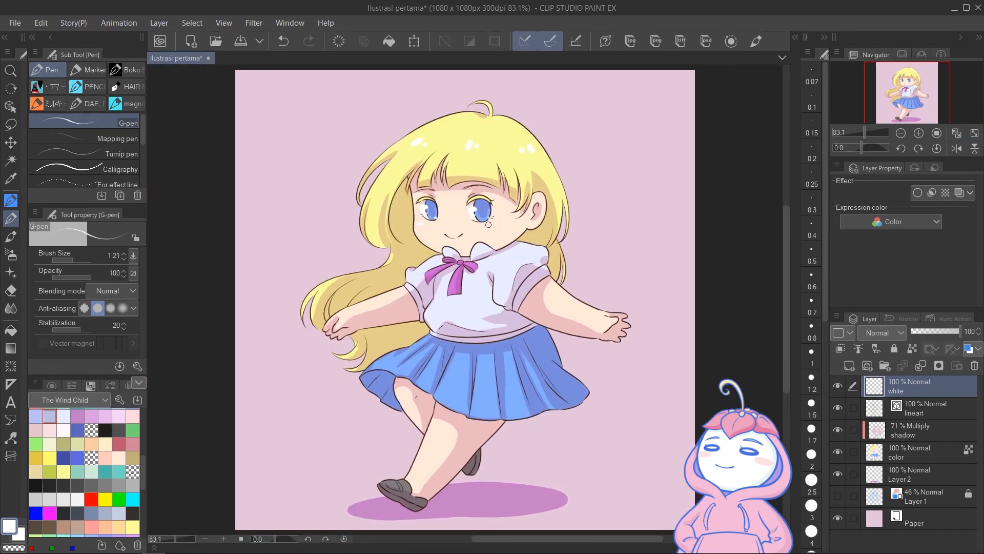
- Select all the blouse areas, including collar, sleeves and shaded parts, with Auto select referring to other layers
left_click(105, 457)
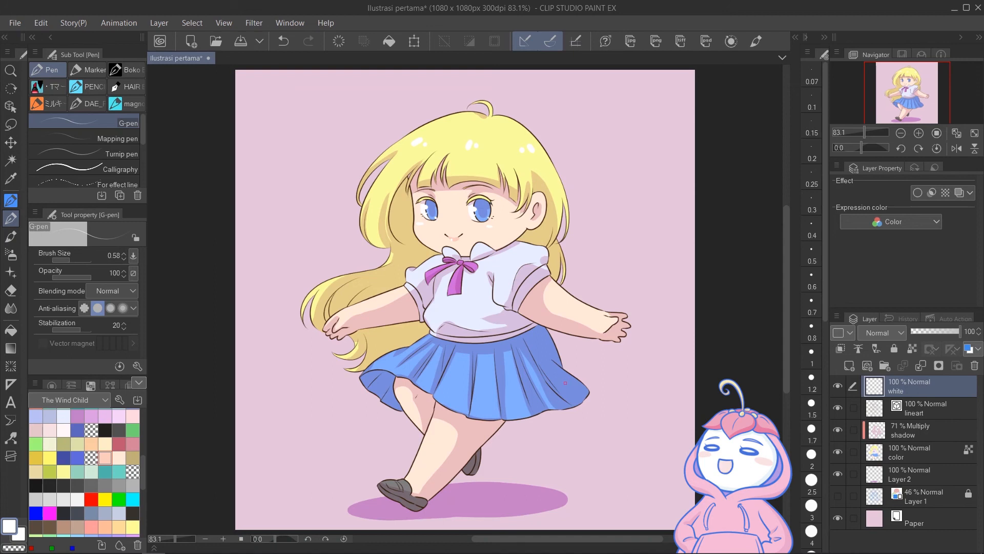
key("w")
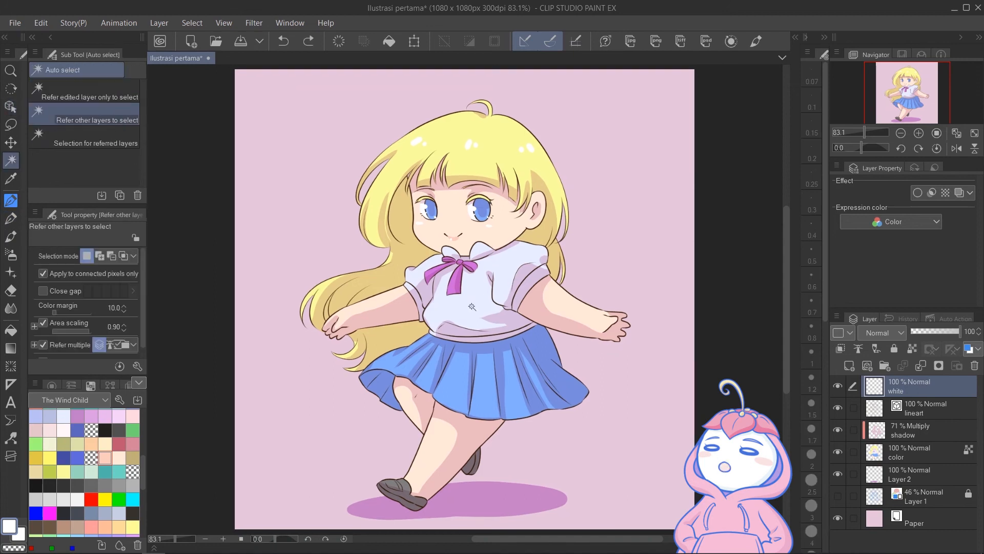
left_click(472, 307)
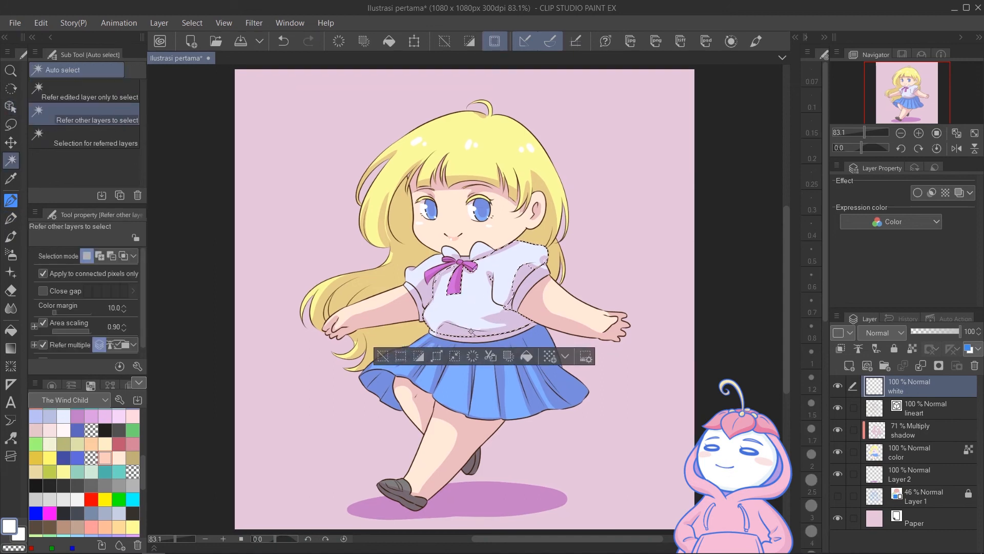
left_click(425, 291, "shift")
left_click(451, 251, "shift")
left_click(482, 250, "shift")
left_click(533, 280, "shift")
left_click(490, 279, "shift")
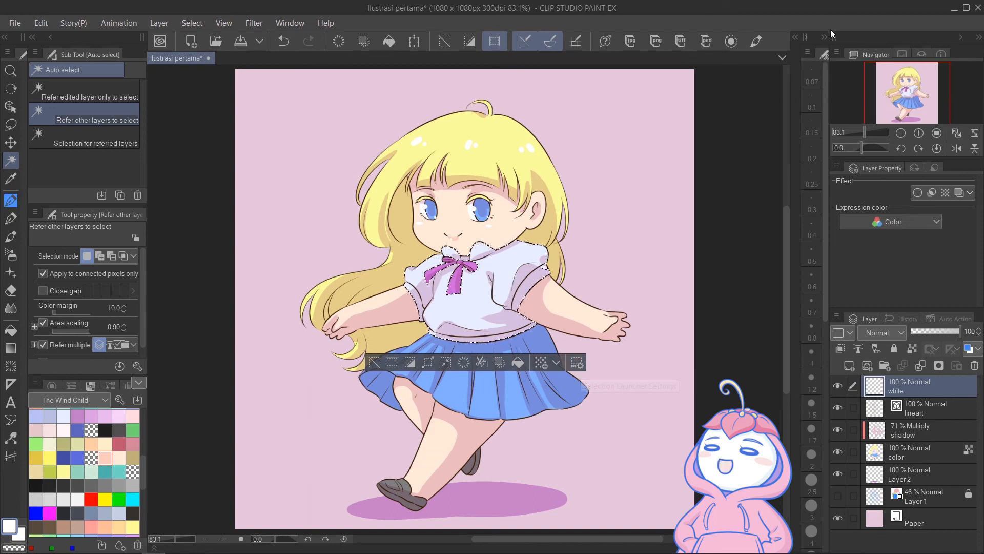
- Apply the Chic small flower pattern material to the selected blouse and place its layer between lineart and shadow
left_click(796, 40)
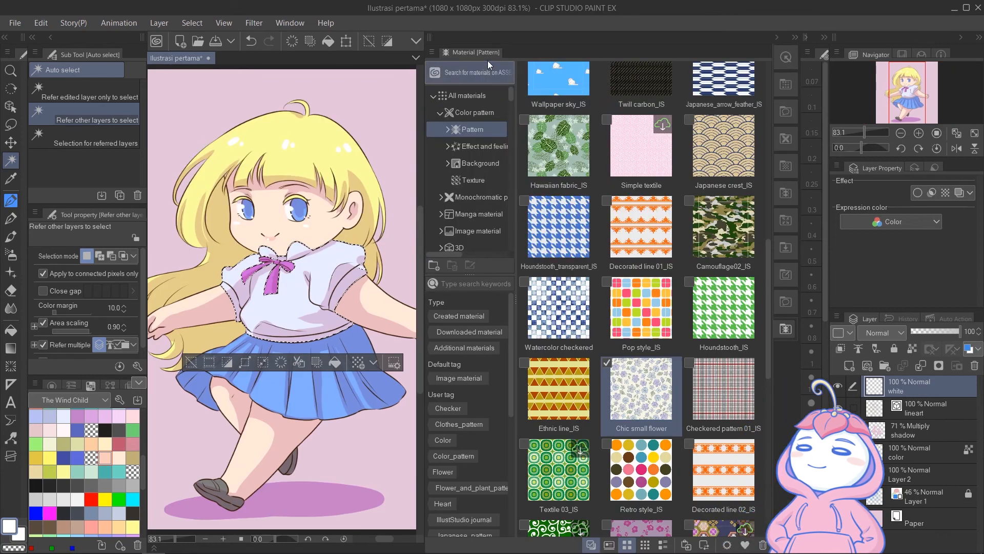
scroll(692, 361, "down", 5)
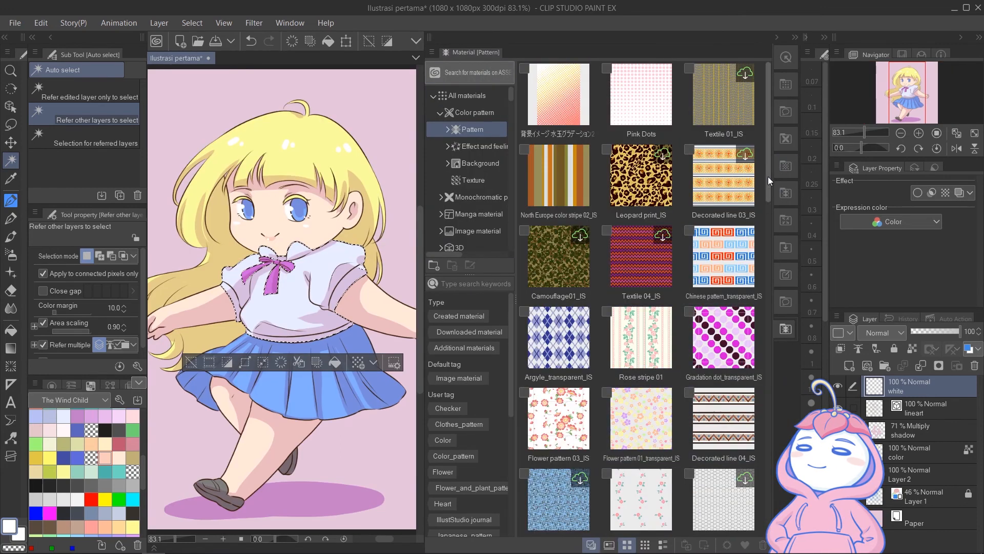
scroll(769, 195, "down", 2)
left_click_drag(769, 195, 769, 392)
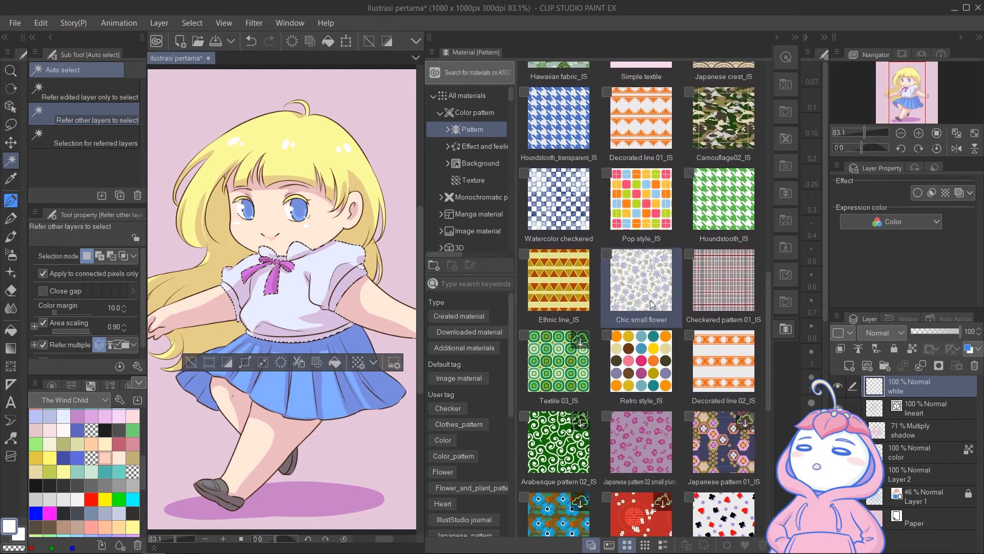
left_click_drag(650, 302, 296, 309)
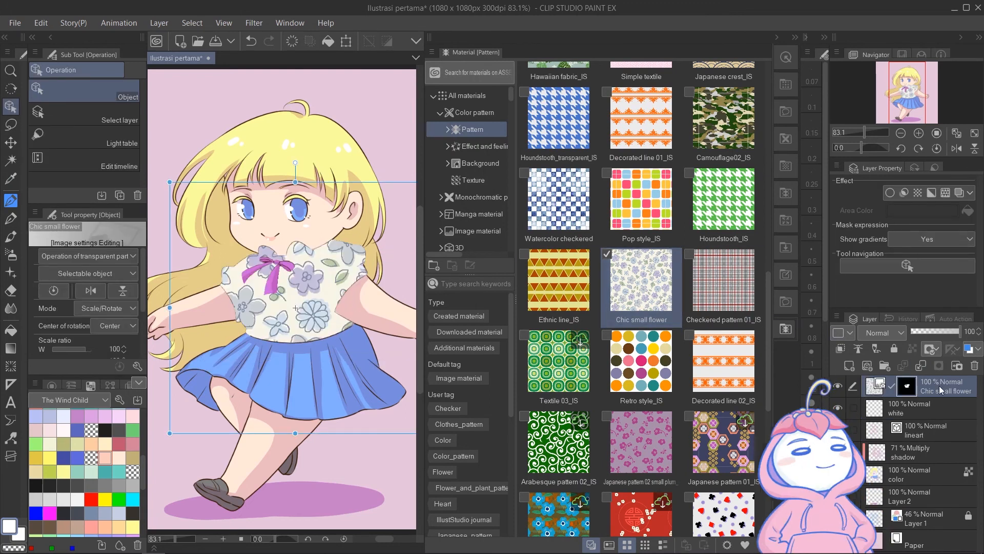
left_click_drag(875, 386, 881, 444)
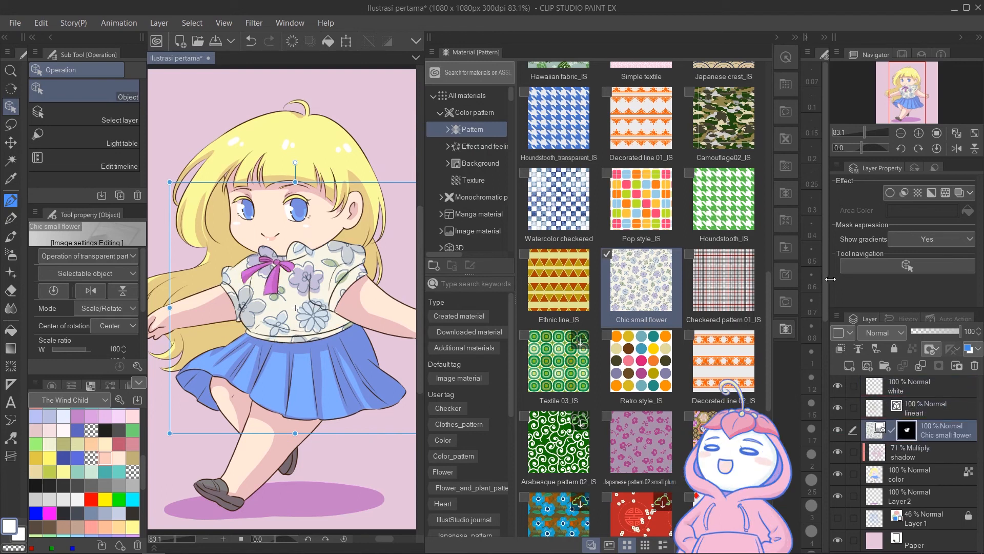
left_click(795, 37)
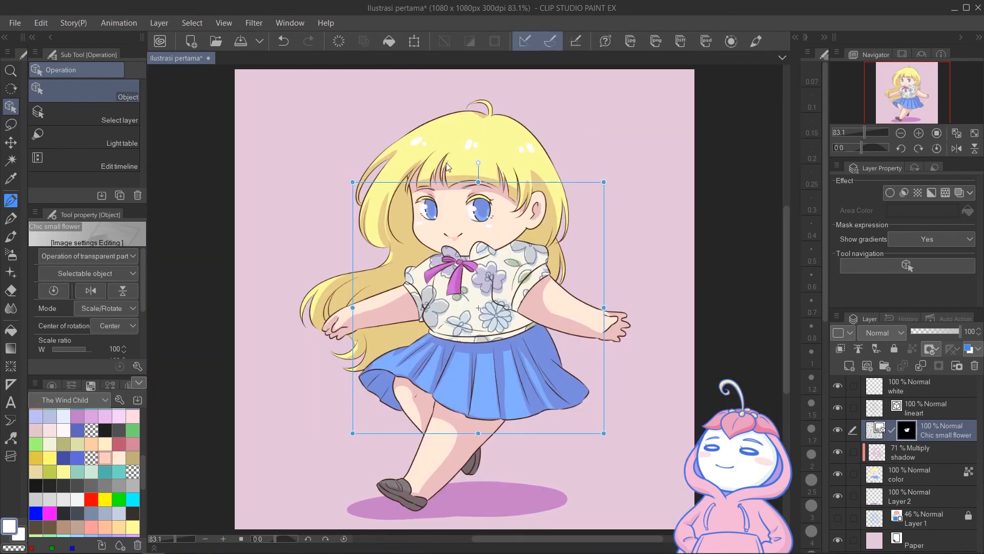
- Scale the flower pattern down to 54% and set its layer to Multiply at 41% opacity
left_click_drag(478, 182, 490, 240)
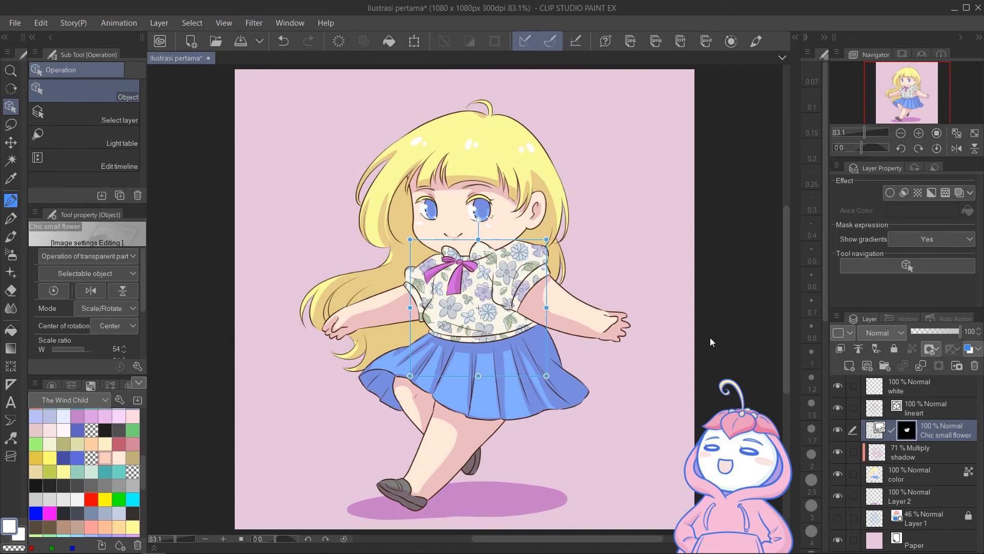
left_click(895, 335)
left_click(872, 36)
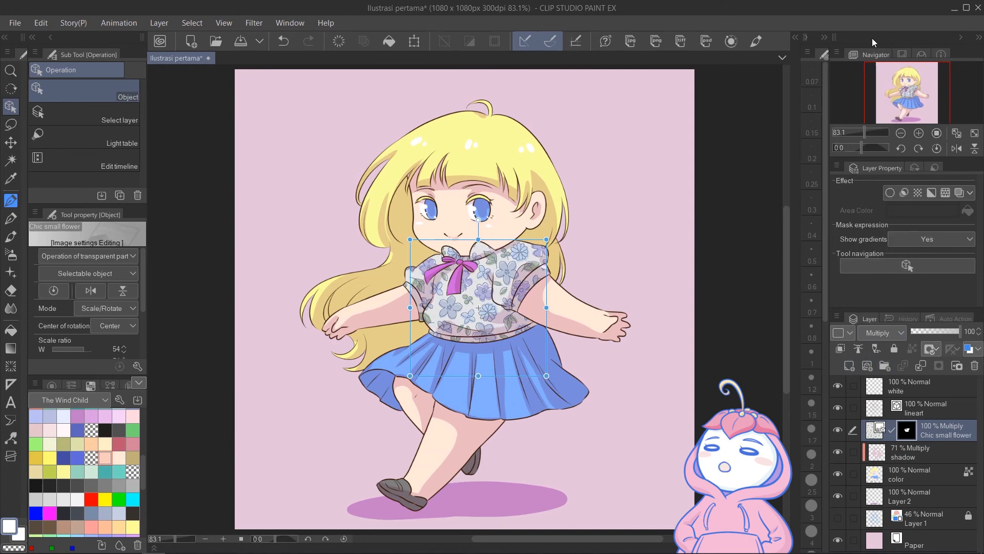
left_click(931, 331)
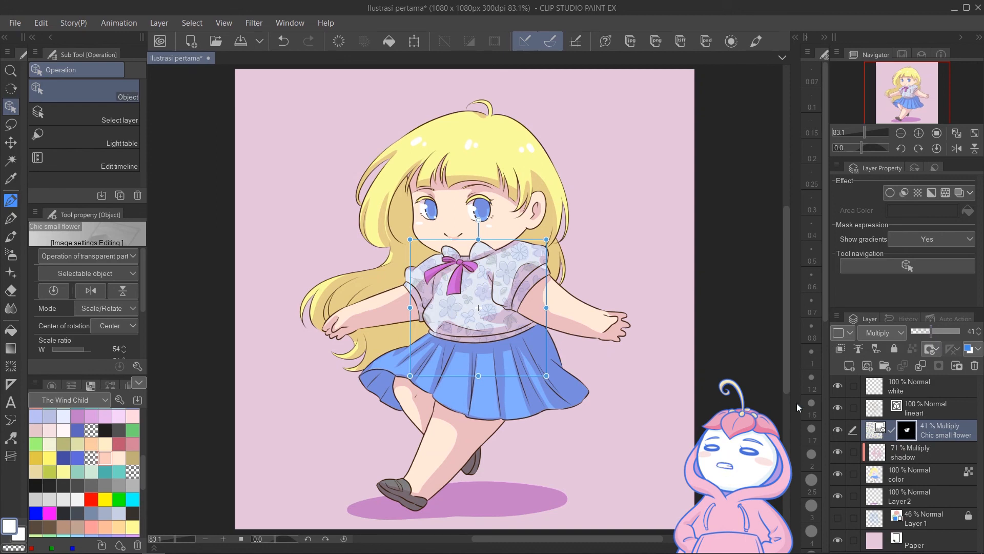
- Paint on the pattern layer's mask with the G-pen, up to brush size 3.30, to extend the flower pattern over the whole skirt
scroll(487, 290, "up", 10)
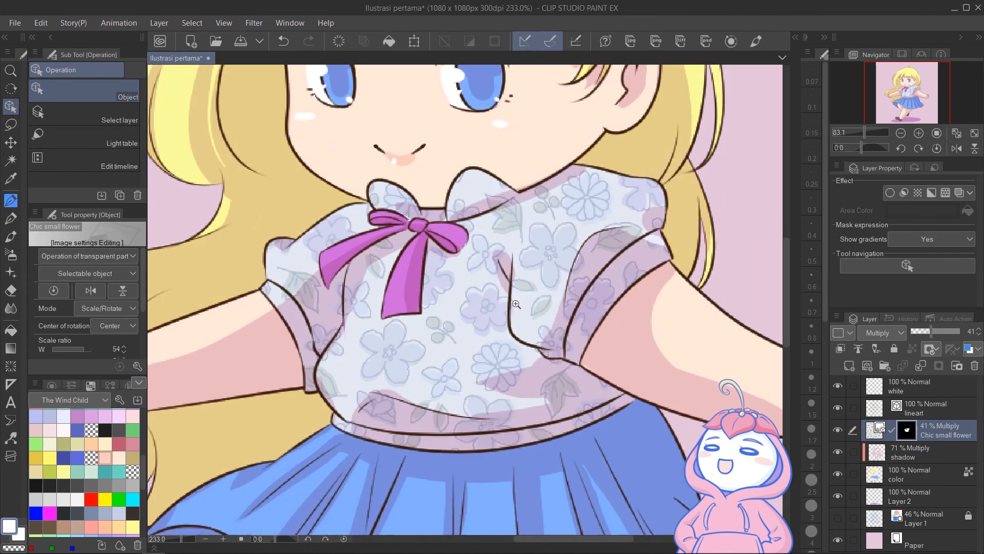
left_click_drag(537, 318, 588, 298)
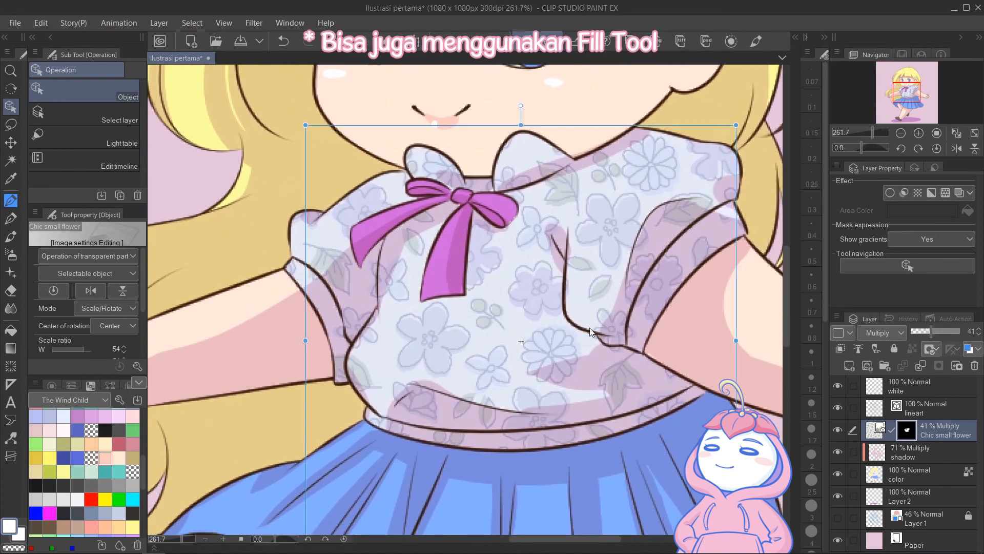
key("p")
left_click_drag(500, 388, 533, 189)
left_click_drag(427, 223, 451, 224)
left_click_drag(513, 287, 676, 241)
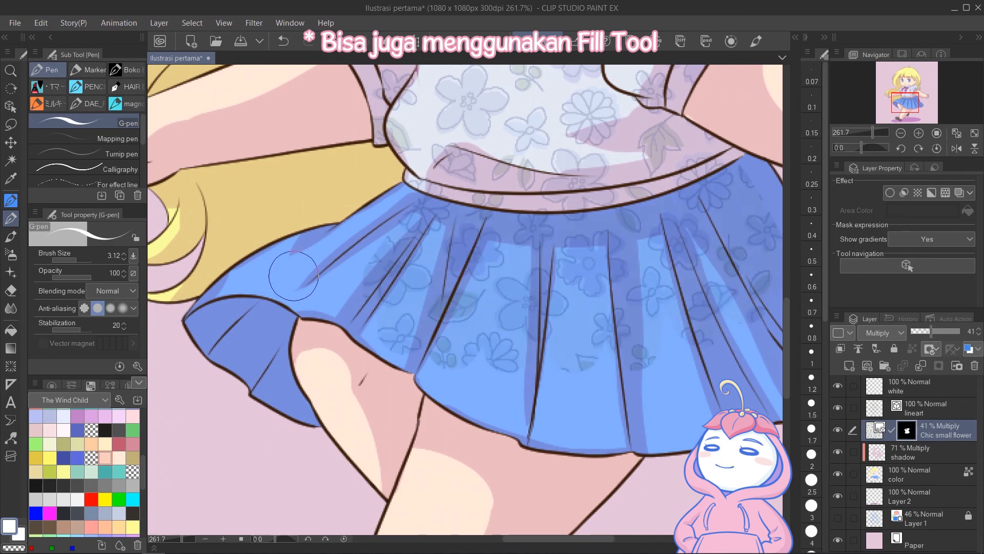
left_click_drag(236, 328, 253, 370)
key("bracketright")
key("bracketright")
key("bracketright")
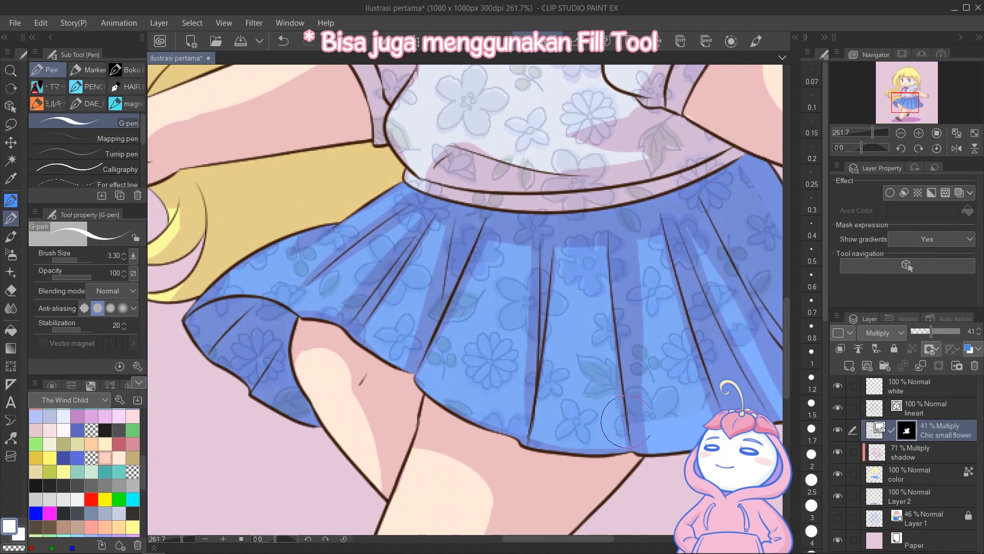
left_click_drag(769, 328, 533, 287)
key("ctrl+0")
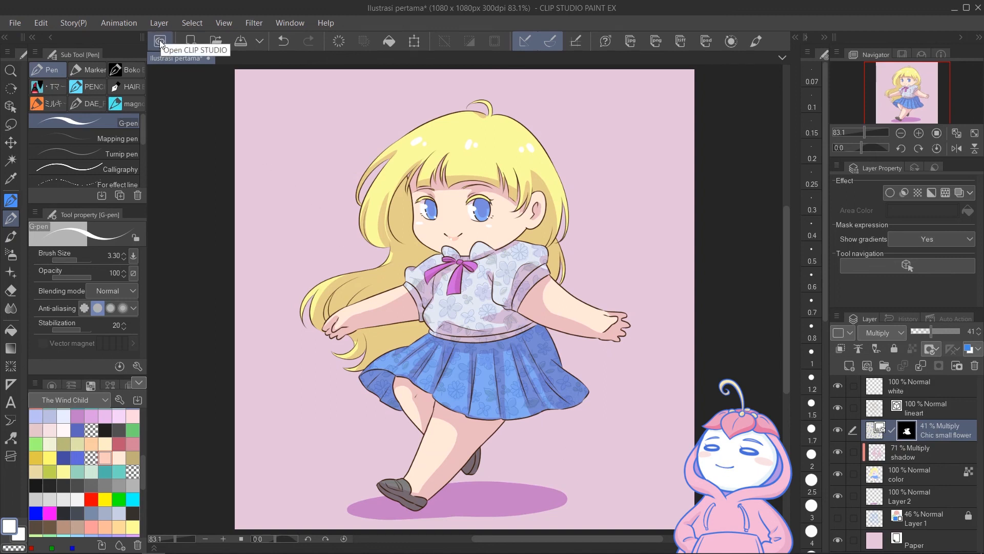
- Switch to CLIP STUDIO and search CLIP STUDIO ASSETS for wood
left_click(15, 23)
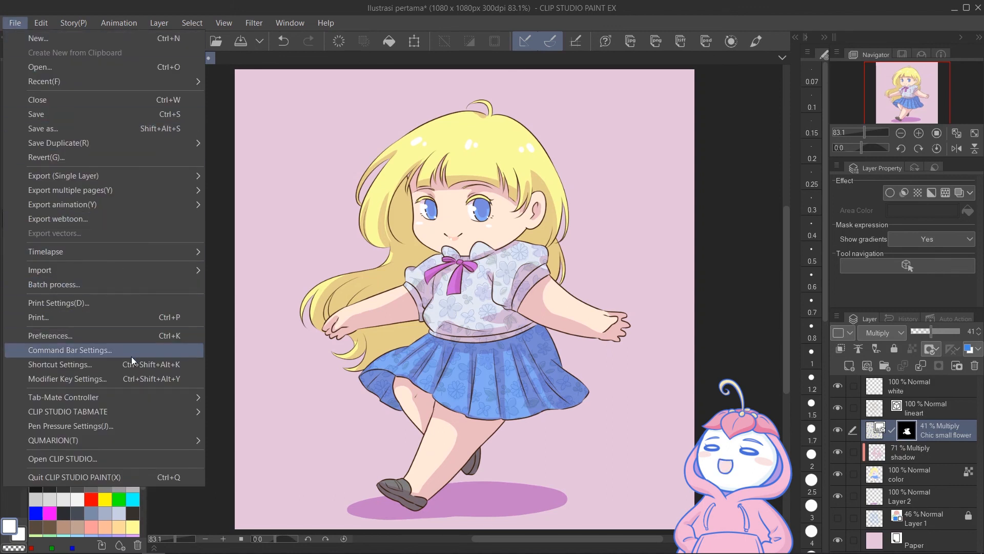
left_click(143, 456)
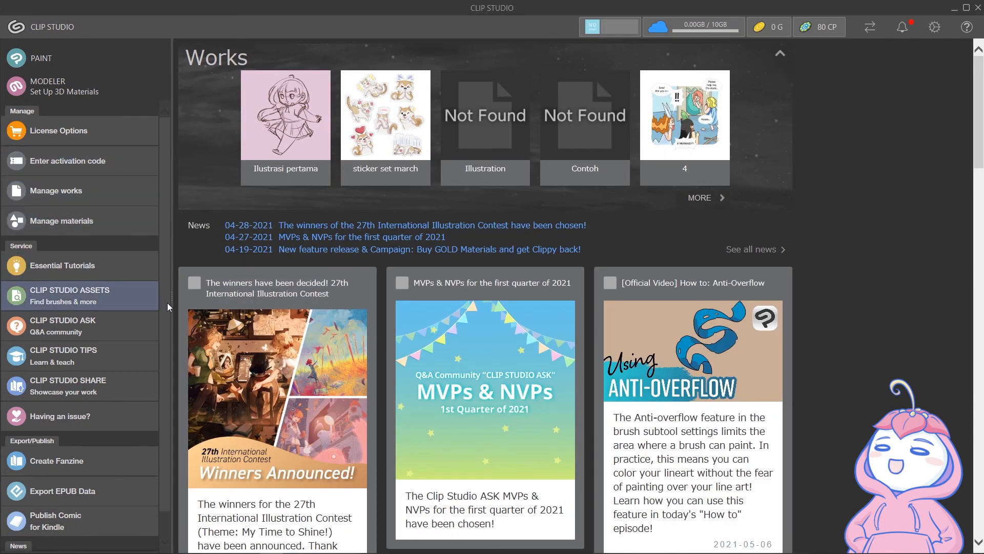
left_click(167, 303)
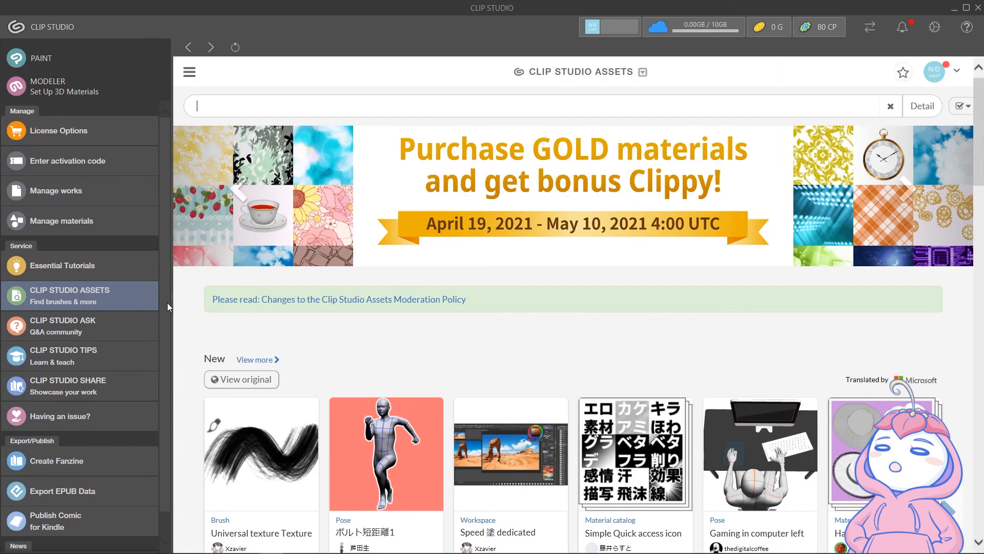
type("od")
key("Return")
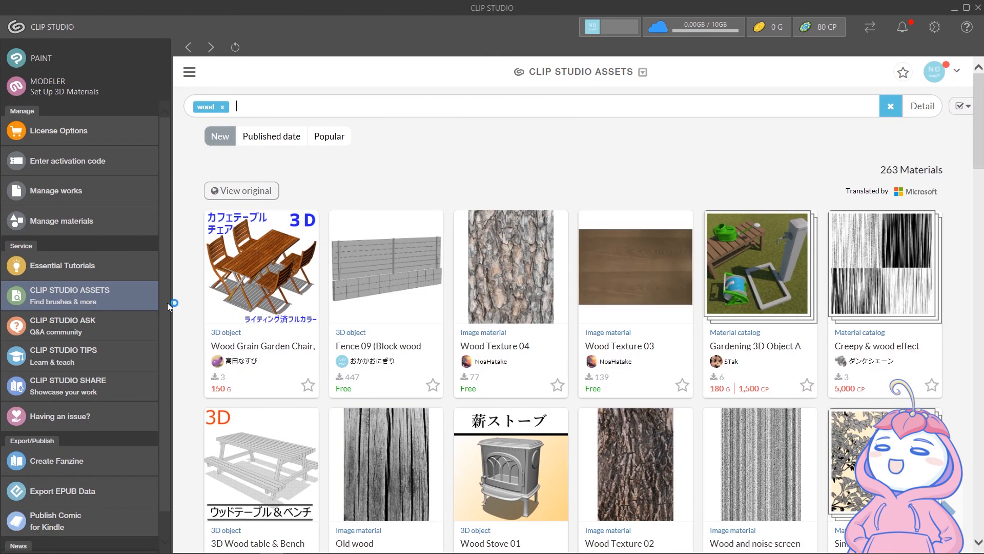
- Browse the wood materials, open the free Wood Brush (木目調ブラシ) page and download the brush set
scroll(167, 302, "down", 6)
scroll(167, 302, "down", 15)
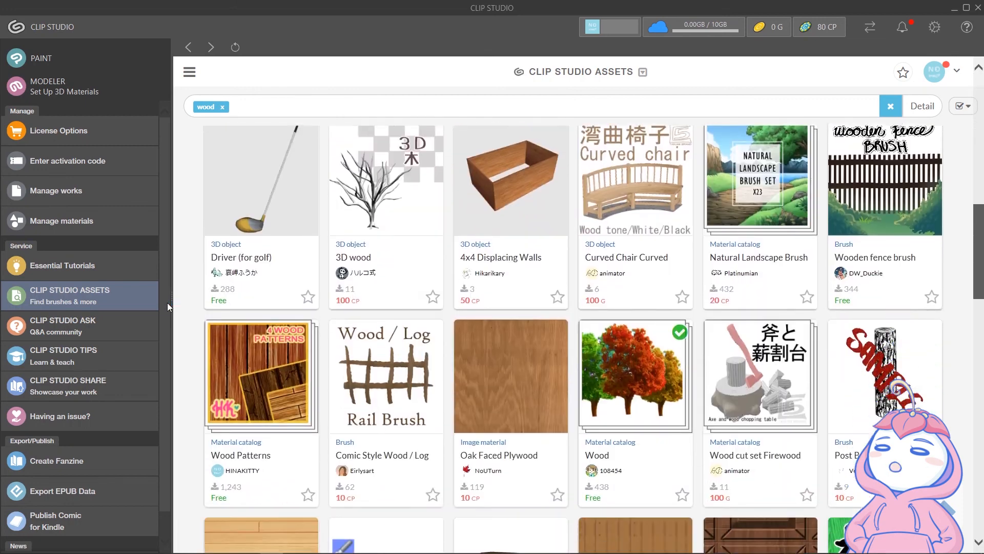
scroll(167, 303, "down", 12)
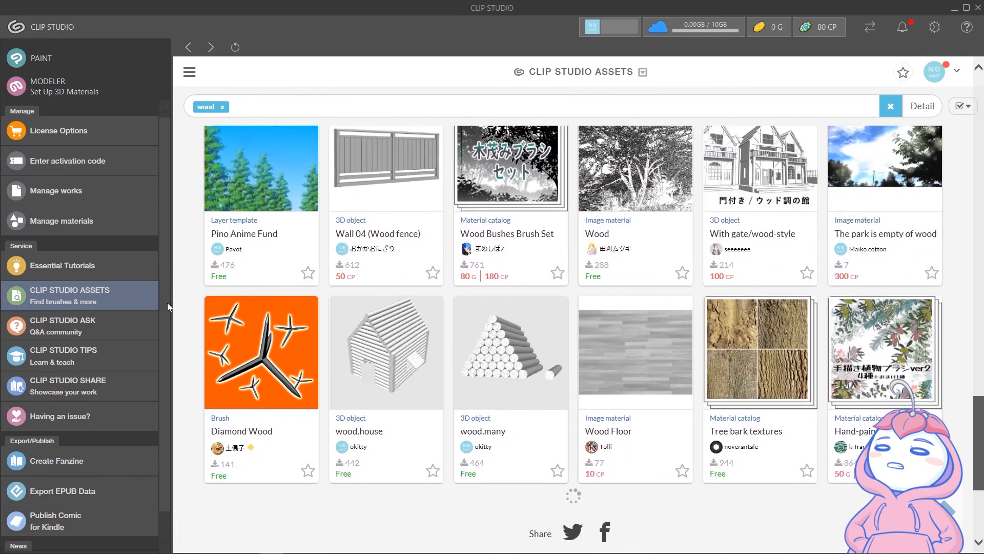
scroll(167, 302, "down", 10)
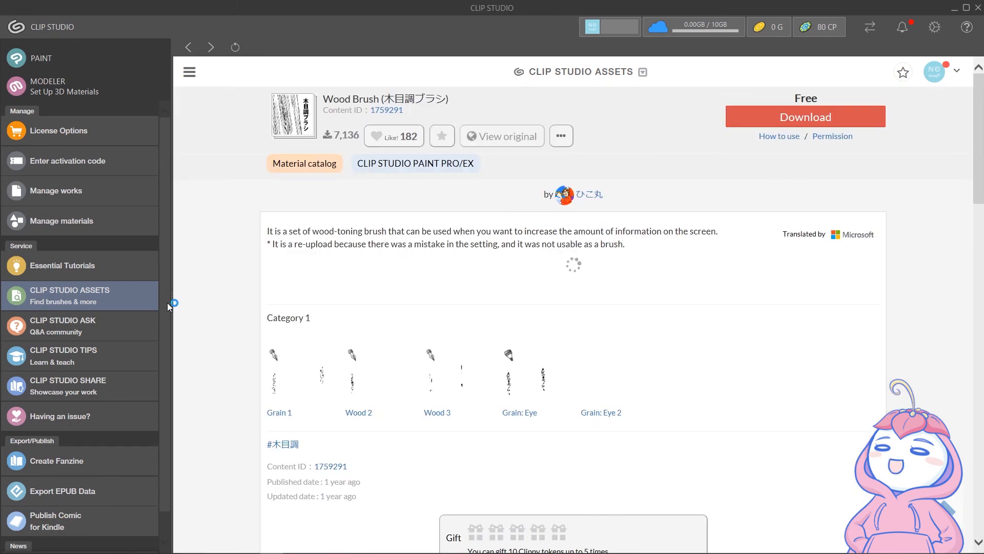
scroll(168, 303, "down", 10)
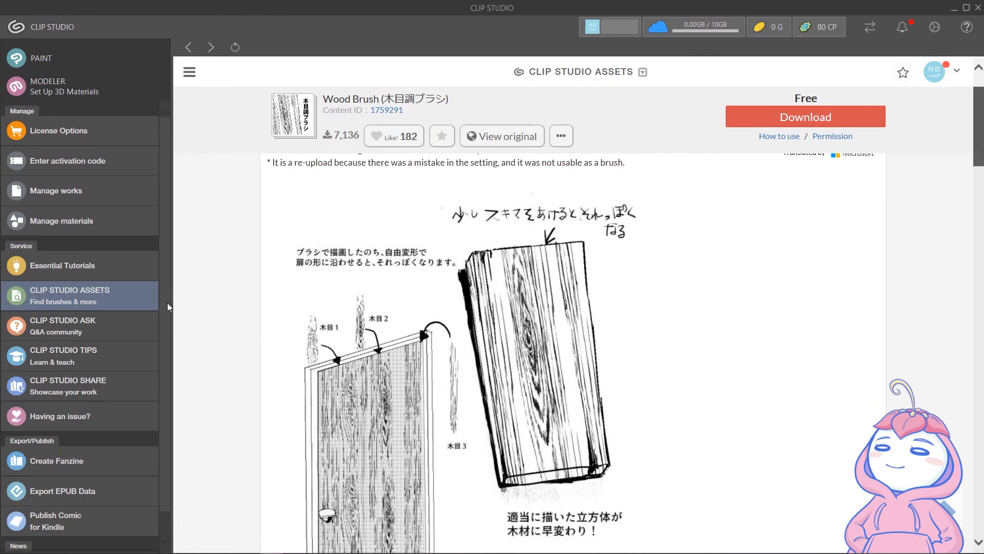
scroll(167, 302, "up", 10)
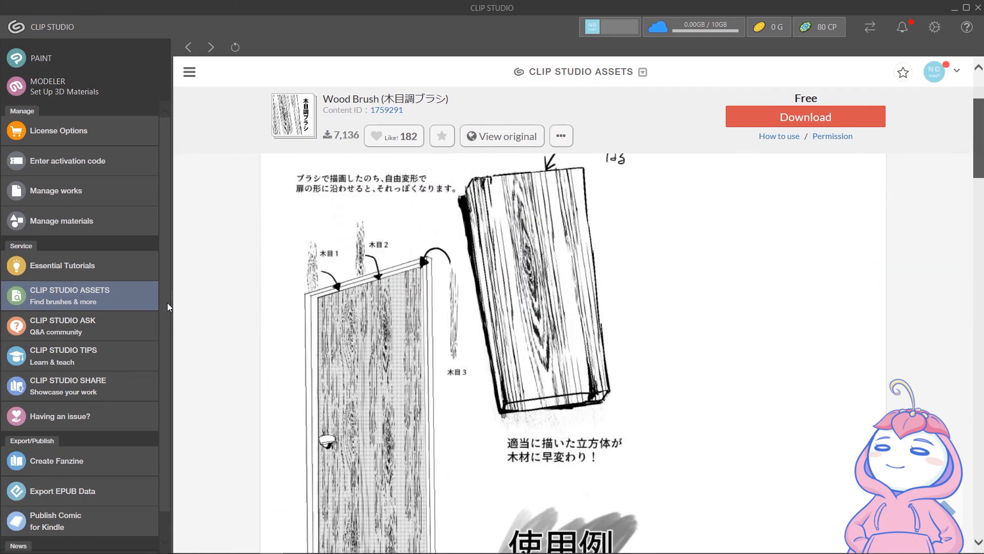
left_click(805, 117)
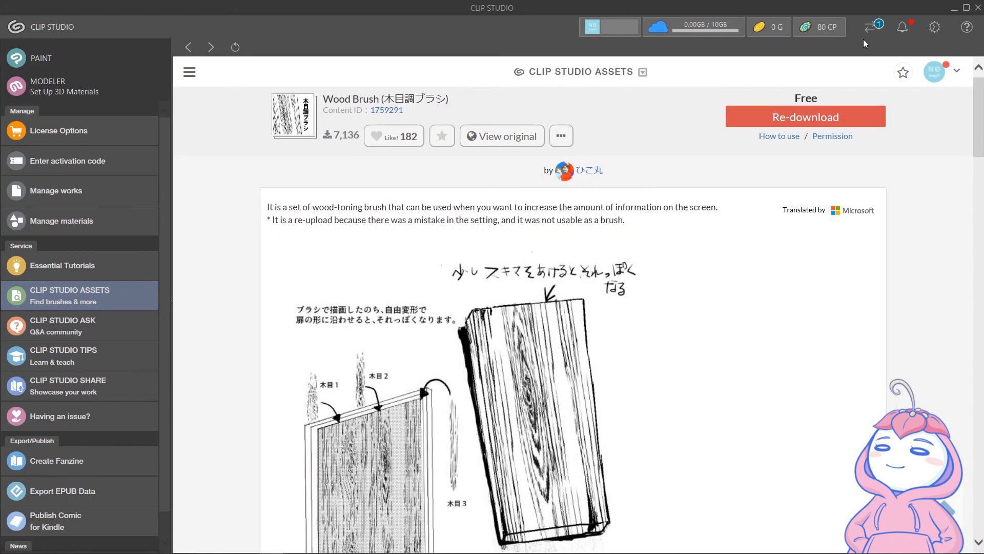
left_click(870, 28)
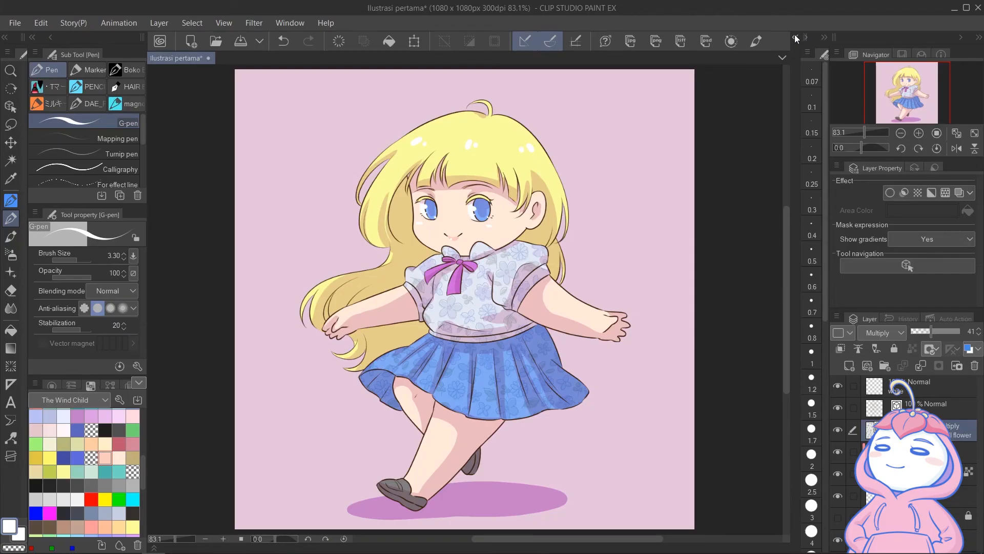
- Return to CLIP STUDIO PAINT and examine the downloaded wood brushes in the Download materials folder
left_click(795, 35)
left_click(447, 130)
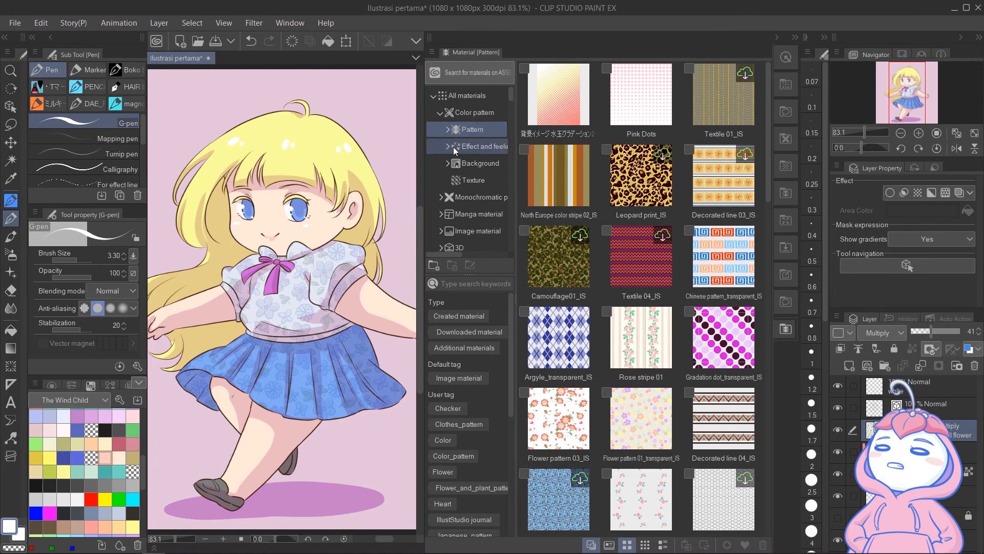
left_click_drag(491, 280, 500, 331)
left_click(478, 269)
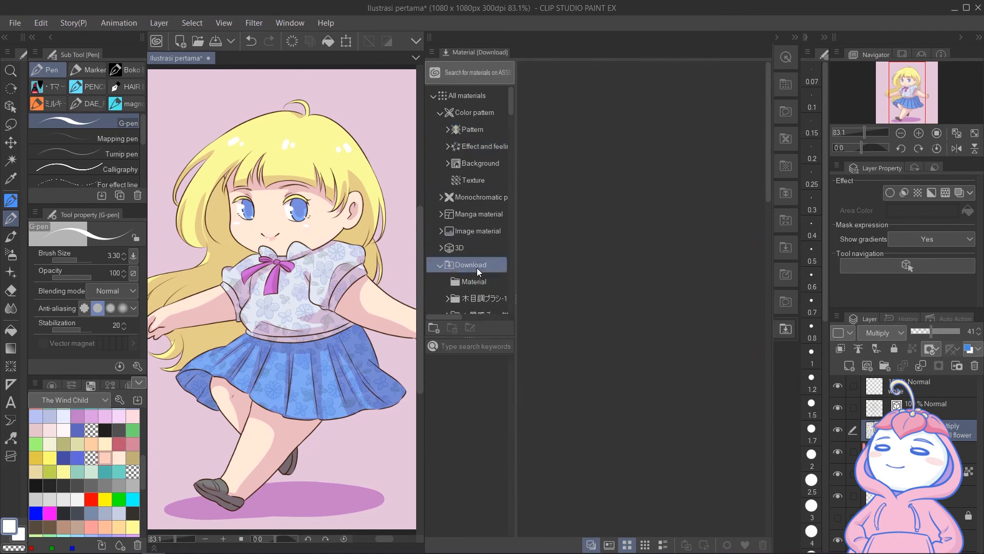
left_click(624, 99)
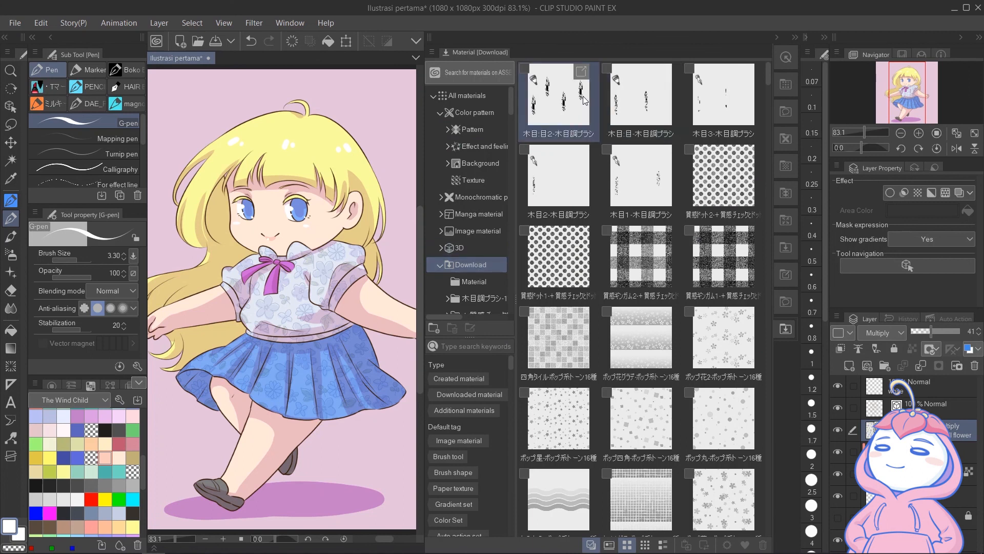
key("Right")
key("F9")
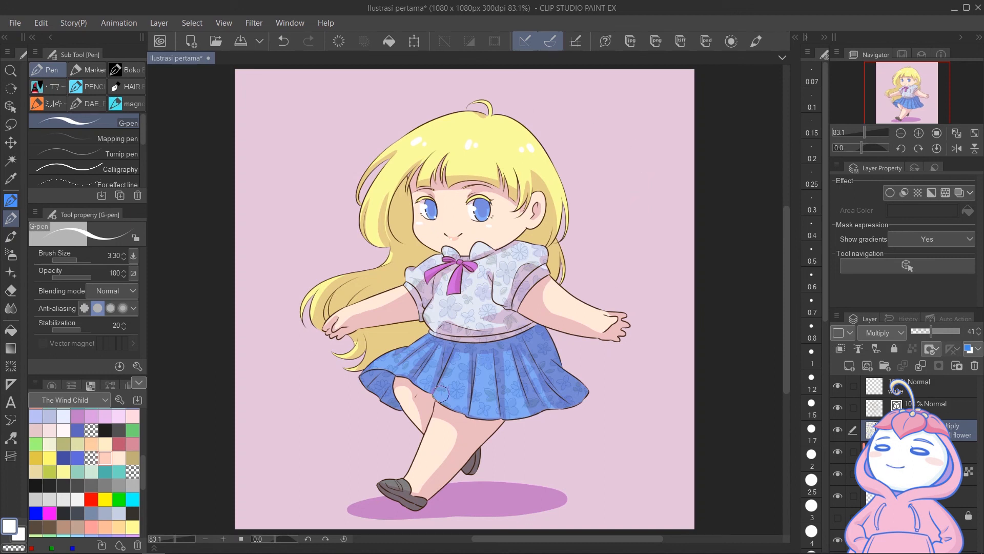
- Save a copy of the illustration in Documents as the JPEG file Ilustrasi pertama.jpg, accepting the loss of layer information
left_click(15, 23)
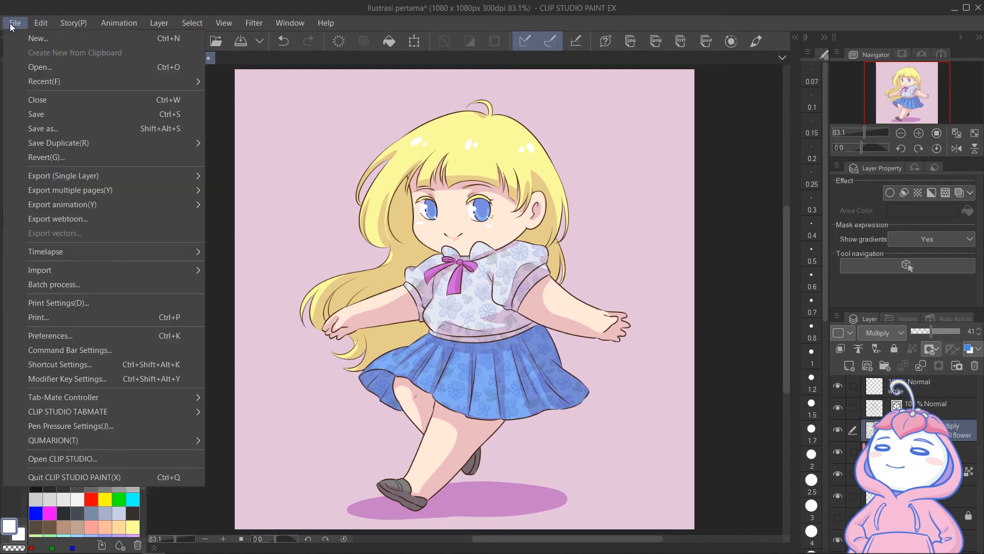
left_click(117, 128)
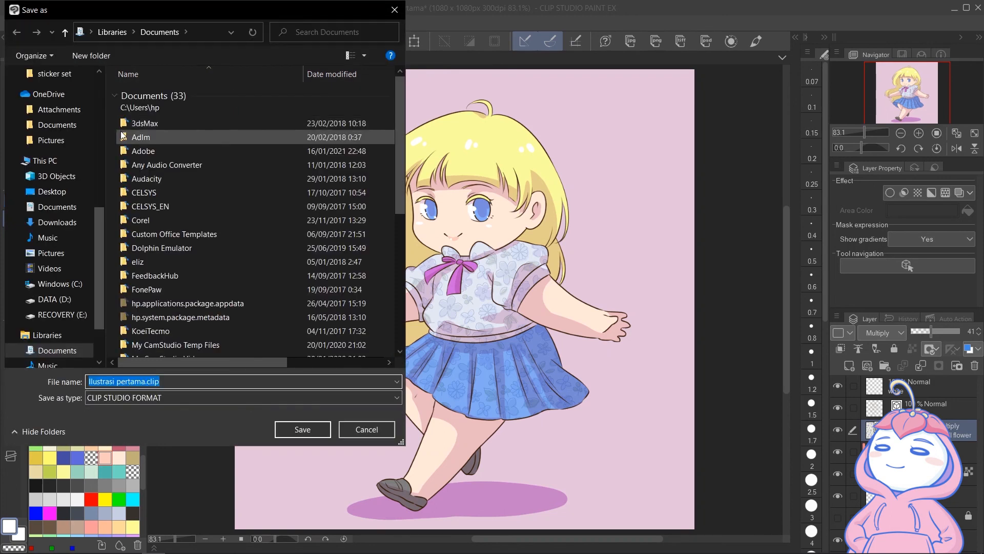
left_click(173, 399)
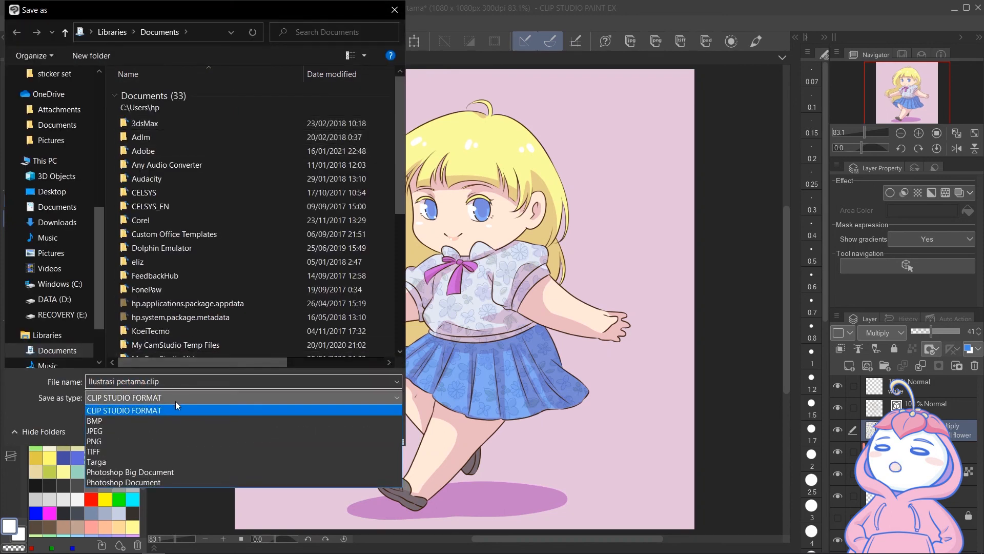
left_click(186, 430)
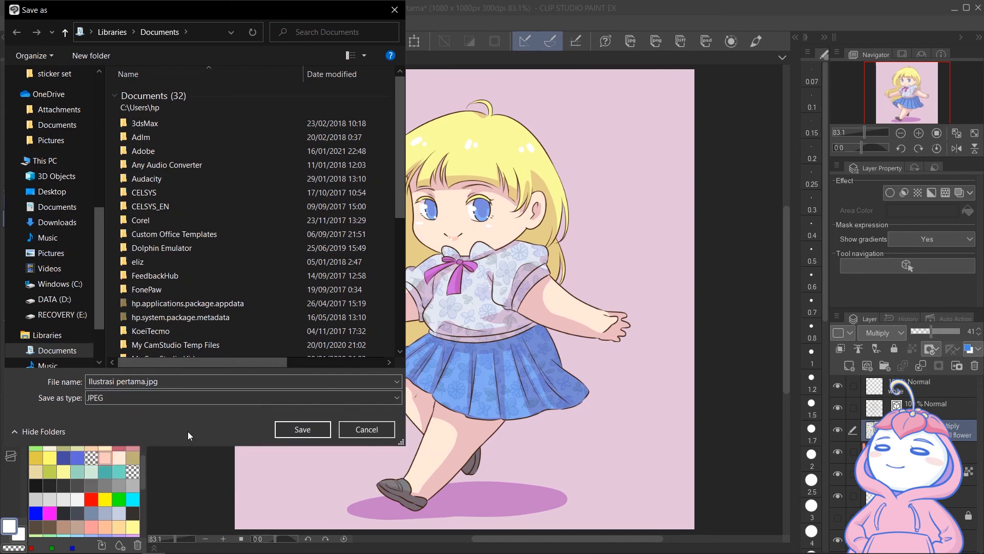
left_click(306, 431)
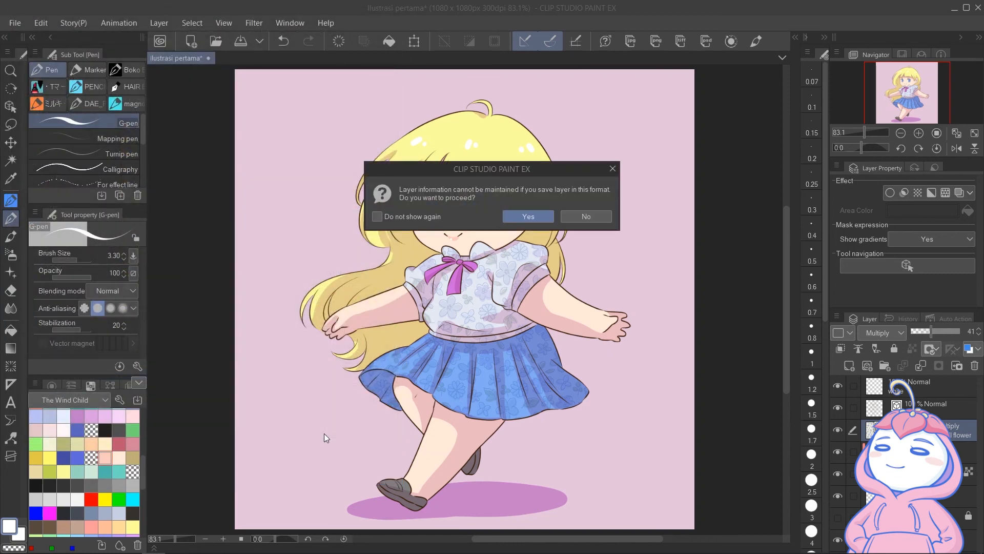
left_click(549, 215)
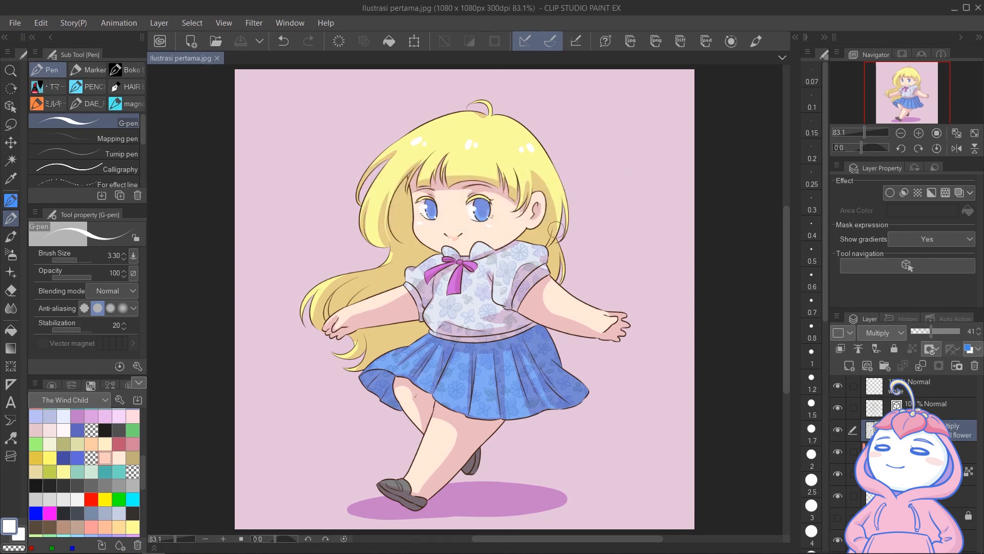
- Export the illustration as a single-layer JPEG named Ilustrasi pertama.jpg in Documents, replacing the existing file
left_click(631, 41)
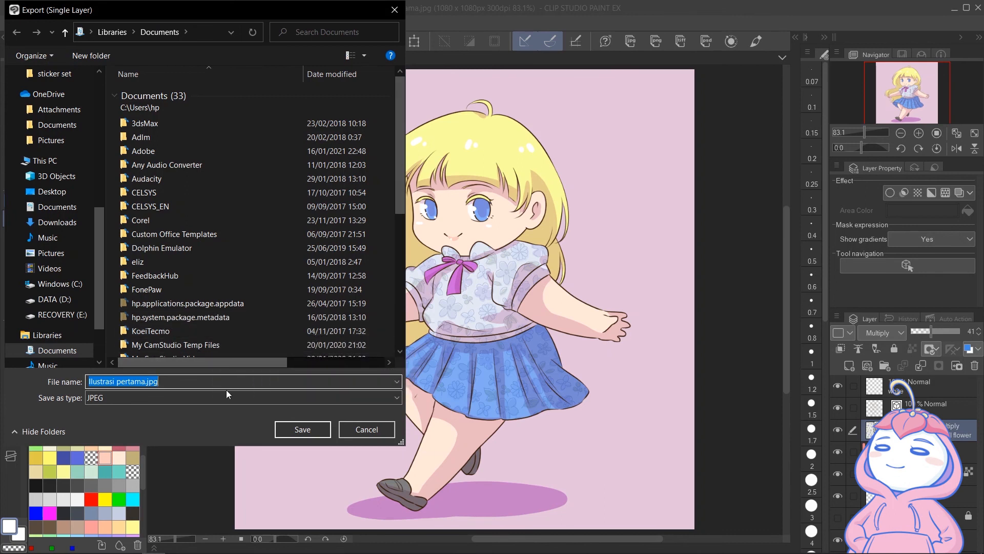
left_click(294, 433)
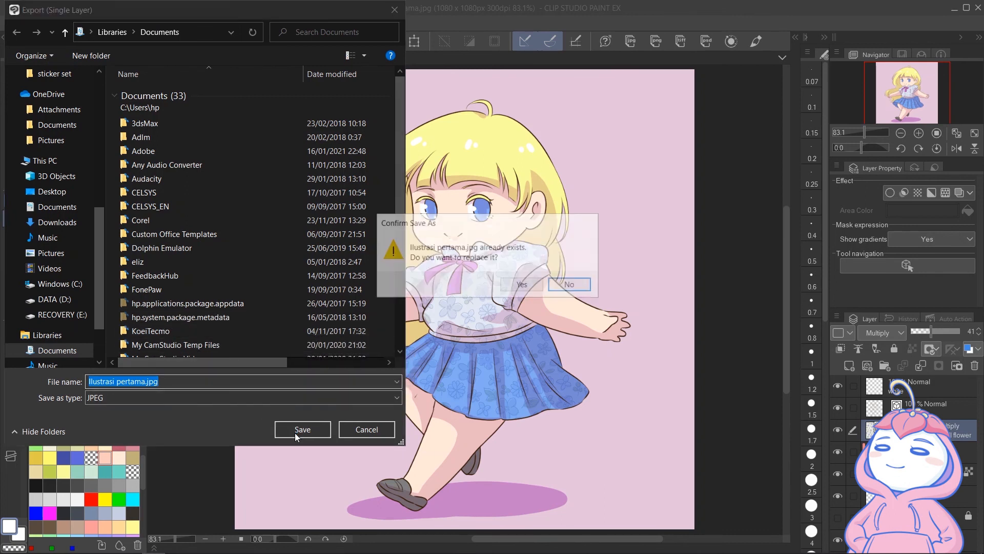
left_click(527, 288)
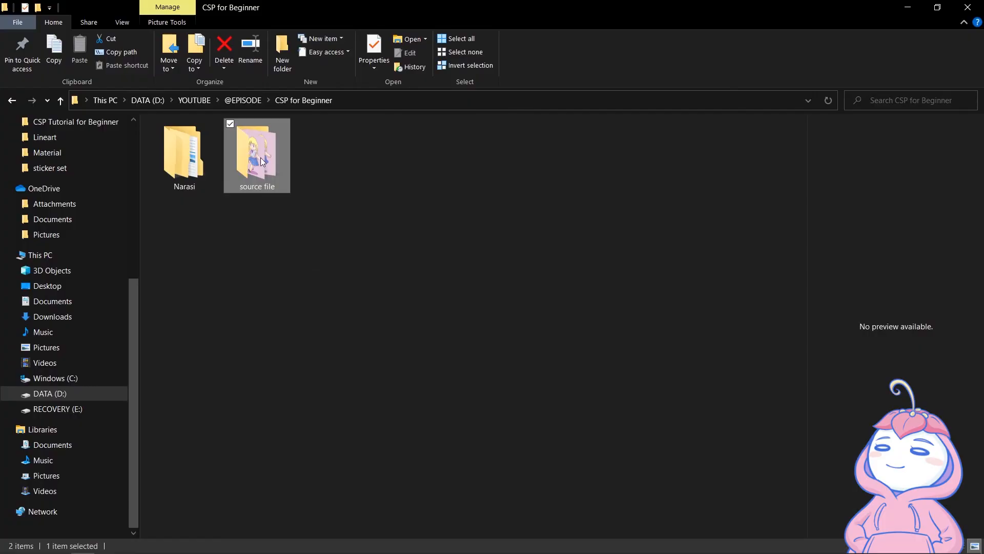
- Switch to File Explorer, go into the source file folder and open Ilustrasi pertama.jpg to view the finished picture
double_click(261, 162)
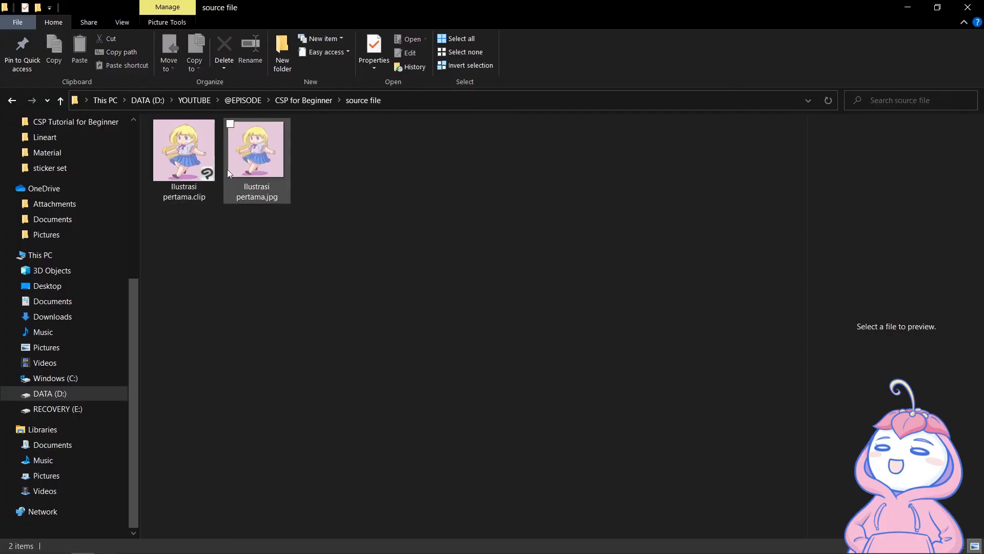
left_click(272, 168)
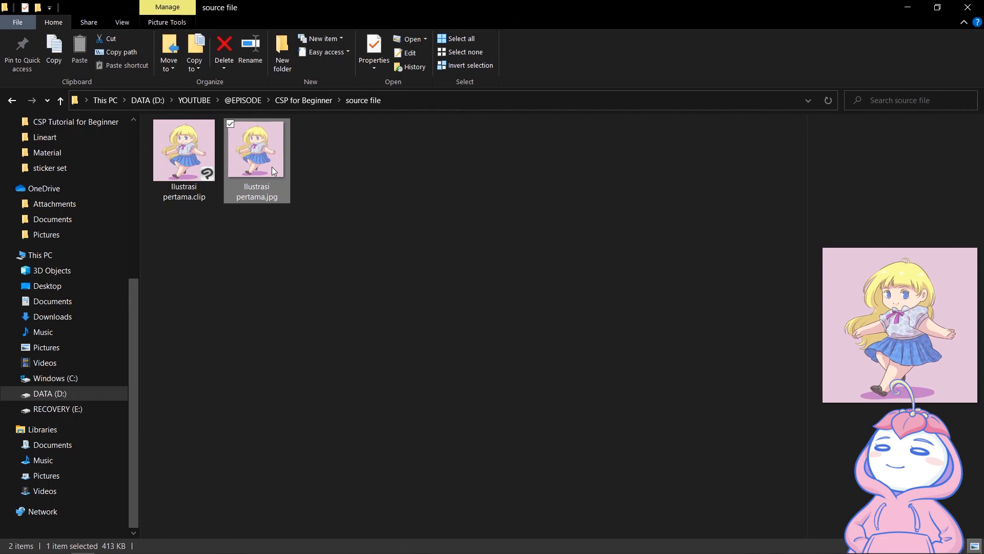
double_click(272, 167)
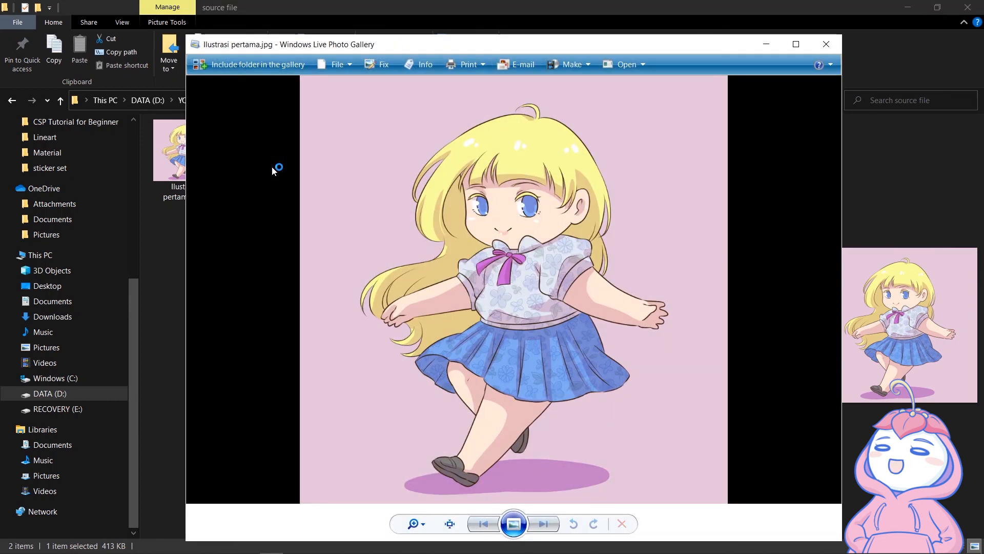